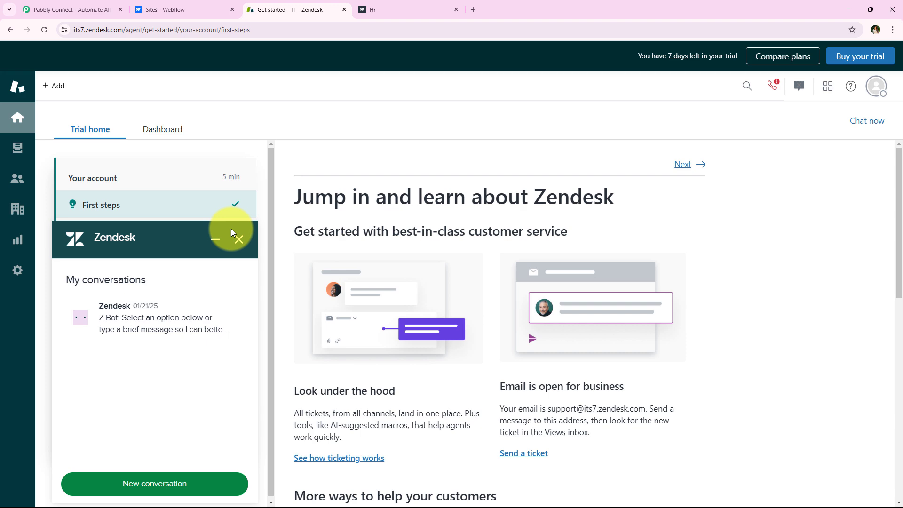
# - Switch to the Pabbly Connect website and sign in to the Pabbly account
pyautogui.click(75, 9)
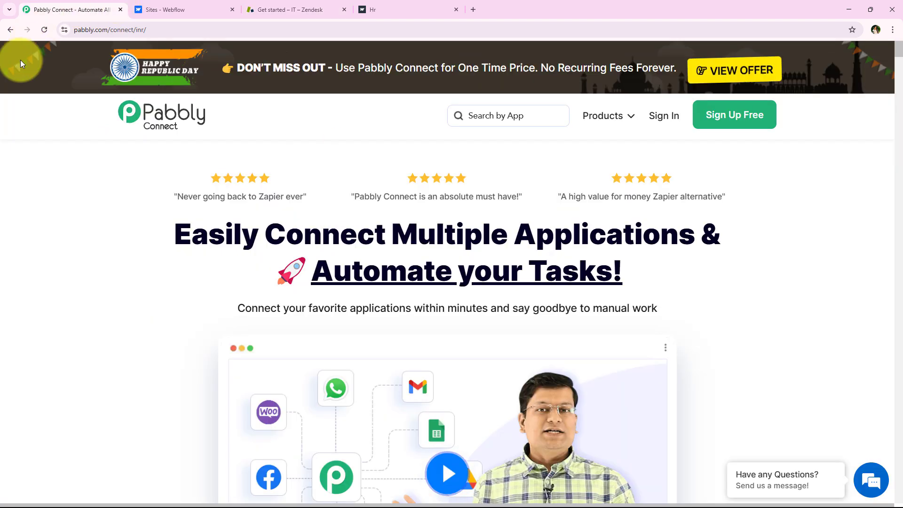
pyautogui.click(218, 27)
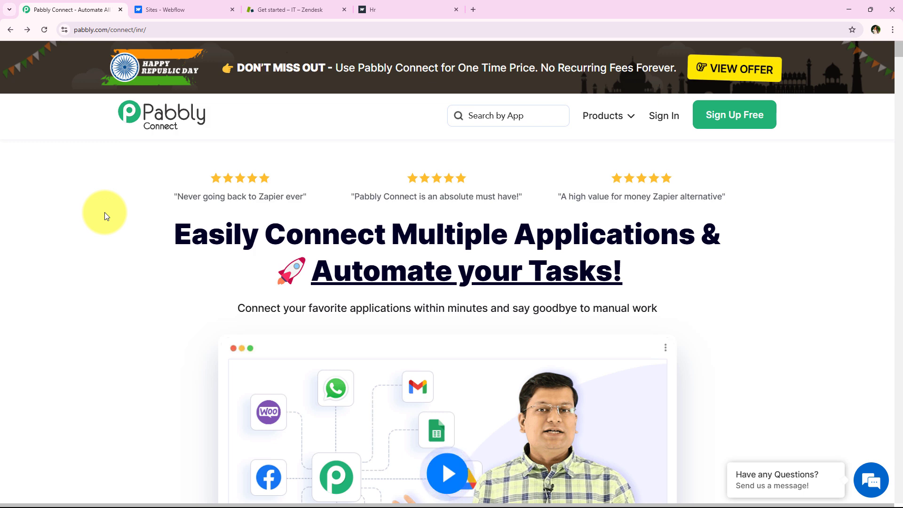
pyautogui.click(649, 122)
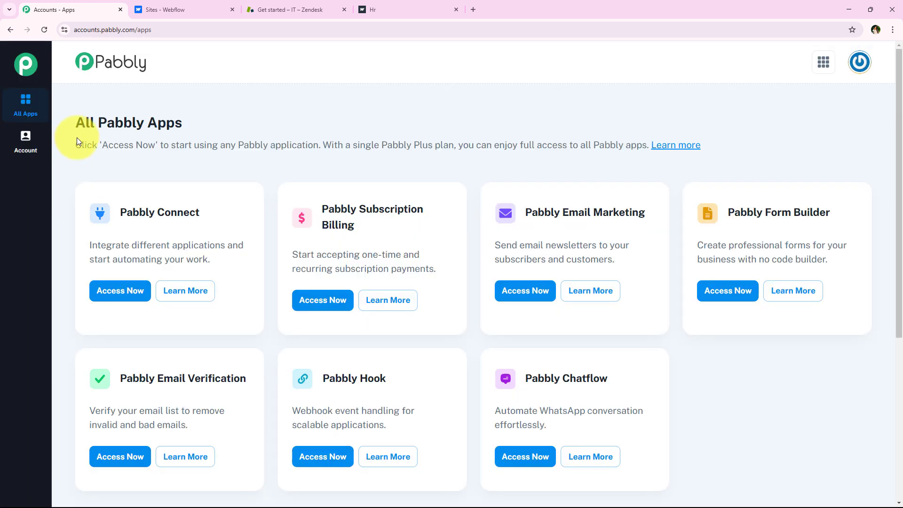
pyautogui.moveTo(77, 132); pyautogui.dragTo(178, 117)
pyautogui.scroll(-1, 278, 215)
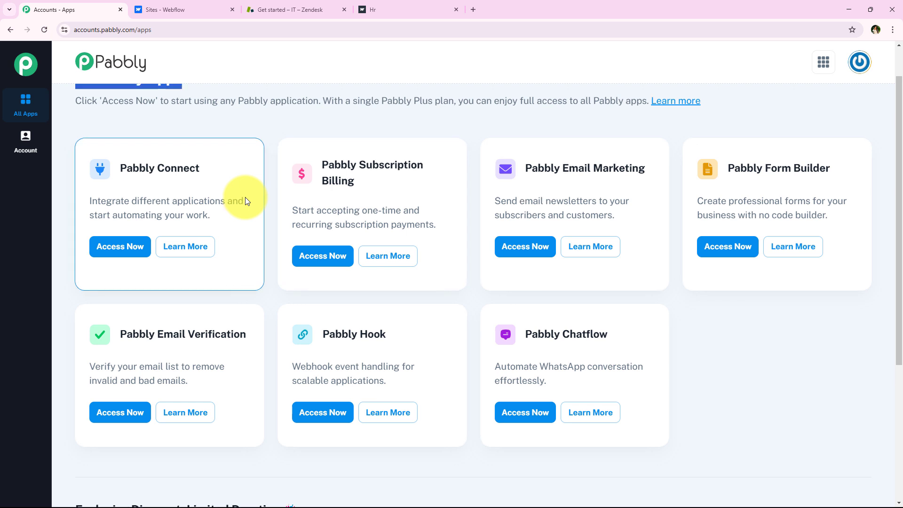
pyautogui.scroll(1, 244, 197)
pyautogui.moveTo(105, 213); pyautogui.dragTo(227, 241)
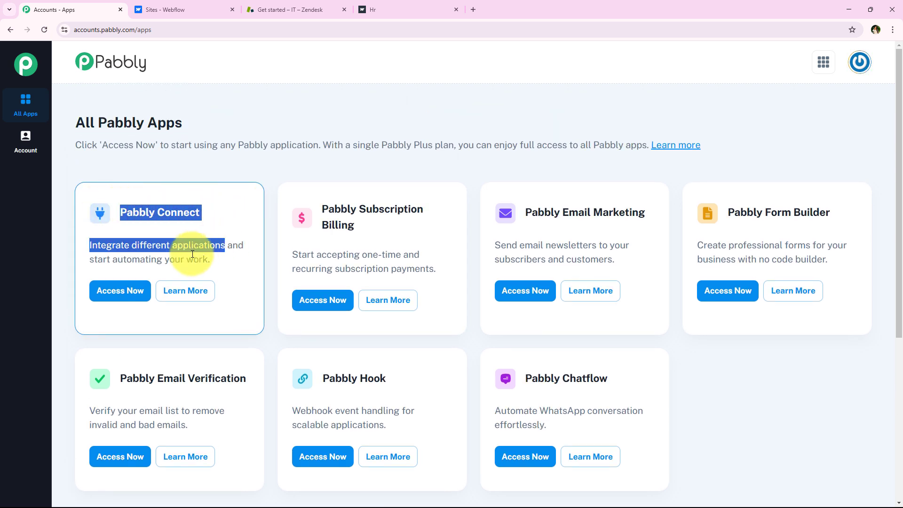
pyautogui.click(174, 9)
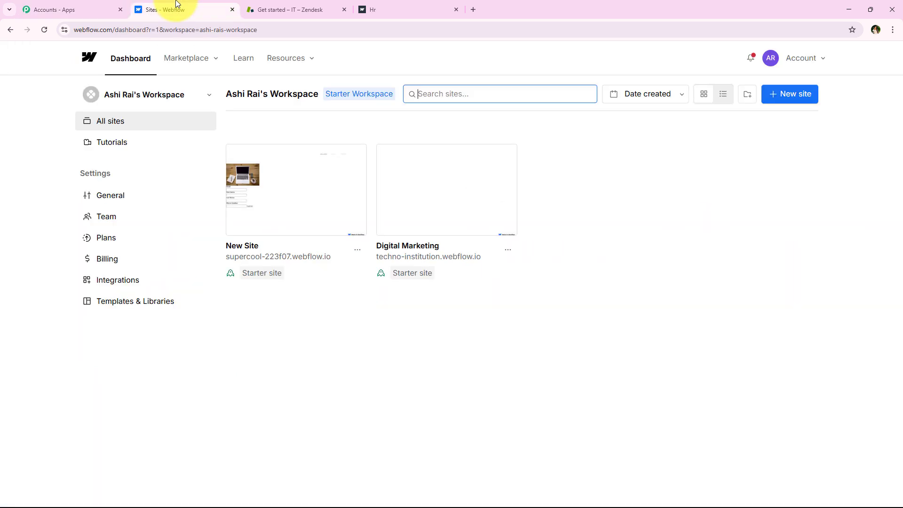
pyautogui.click(311, 9)
pyautogui.click(116, 14)
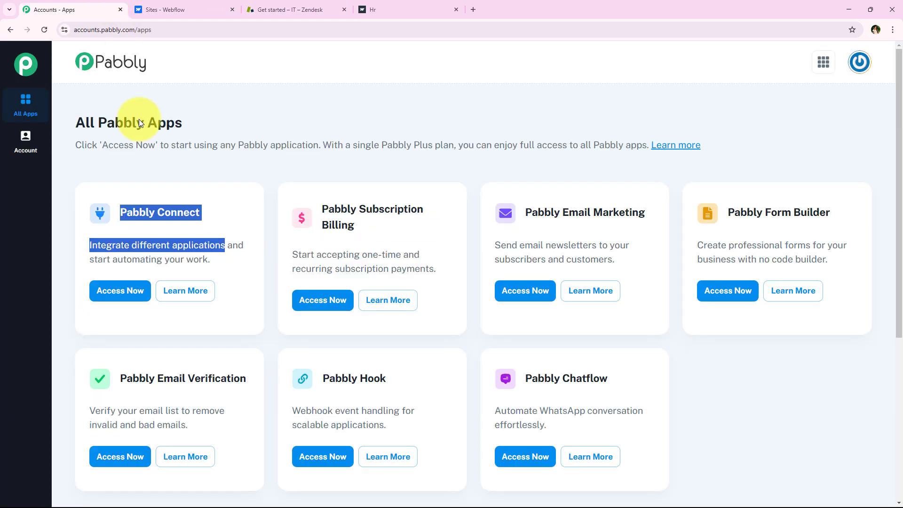
# - Open the Pabbly Connect application from the overview of all Pabbly apps
pyautogui.click(118, 289)
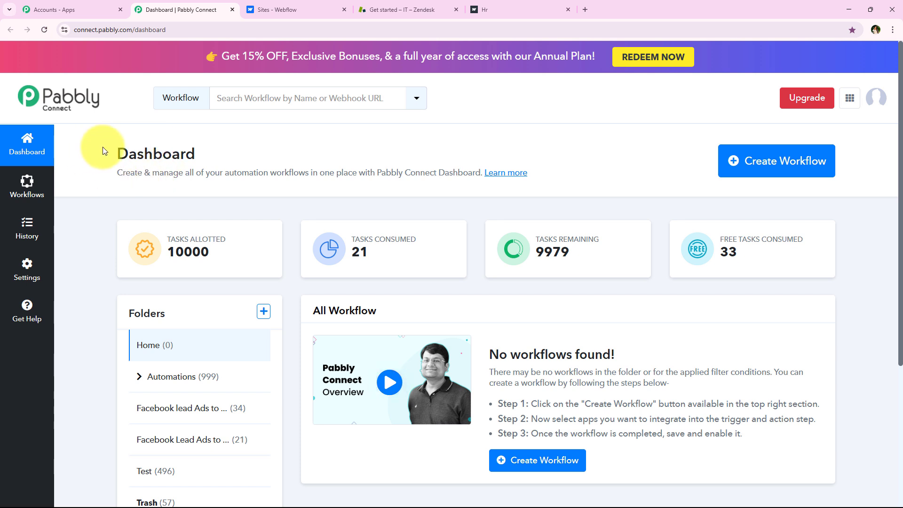
pyautogui.moveTo(104, 150); pyautogui.dragTo(238, 152)
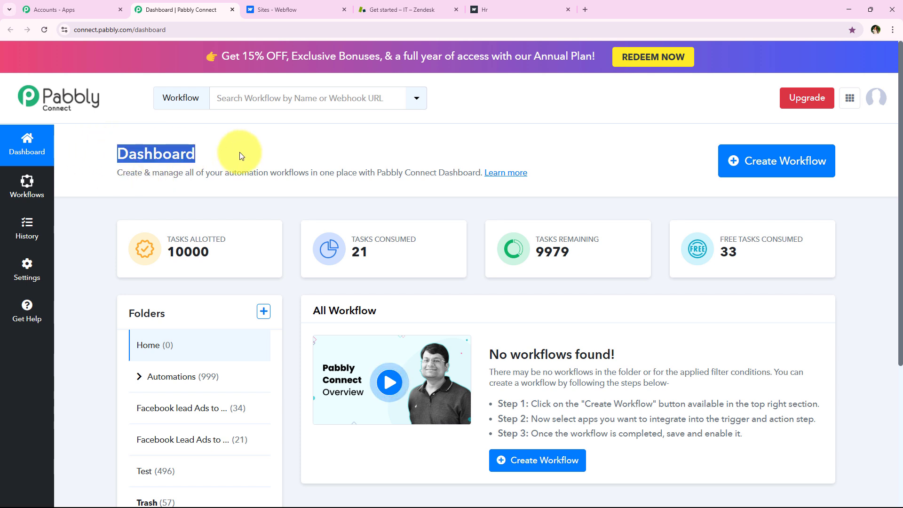
pyautogui.click(239, 151)
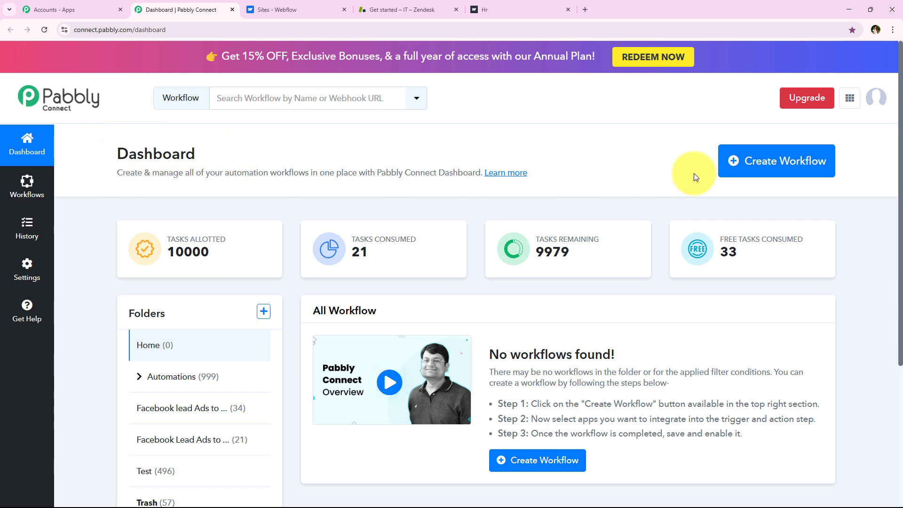
# - Start a new workflow from the dashboard and choose Automations as its folder
pyautogui.click(783, 165)
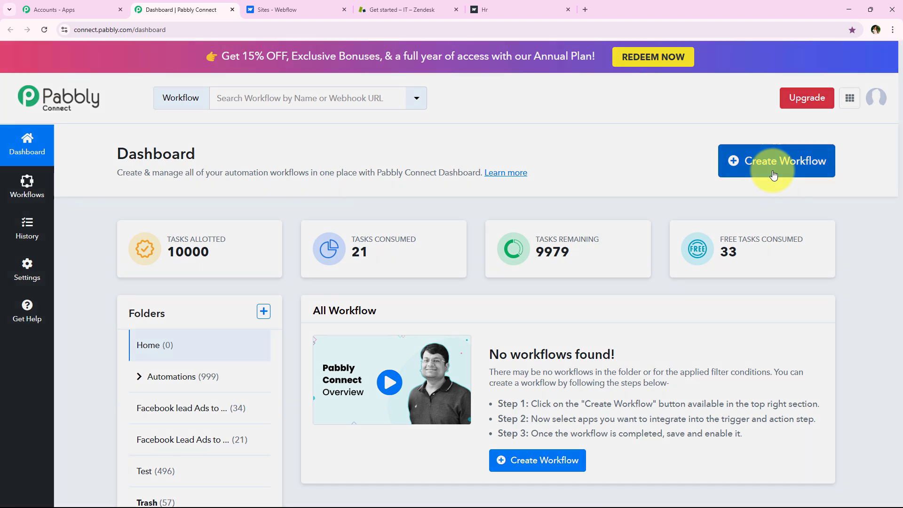
pyautogui.moveTo(310, 224); pyautogui.dragTo(378, 222)
pyautogui.moveTo(312, 284); pyautogui.dragTo(369, 283)
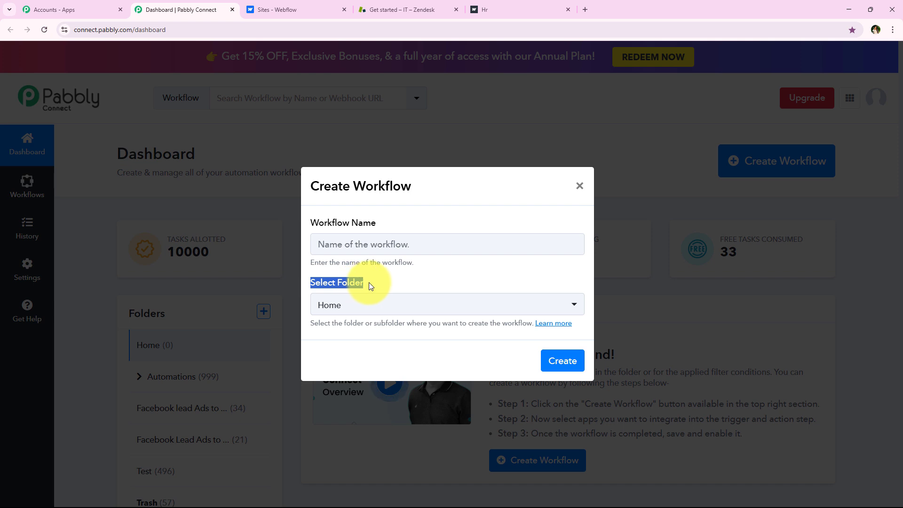
pyautogui.click(515, 283)
pyautogui.click(572, 306)
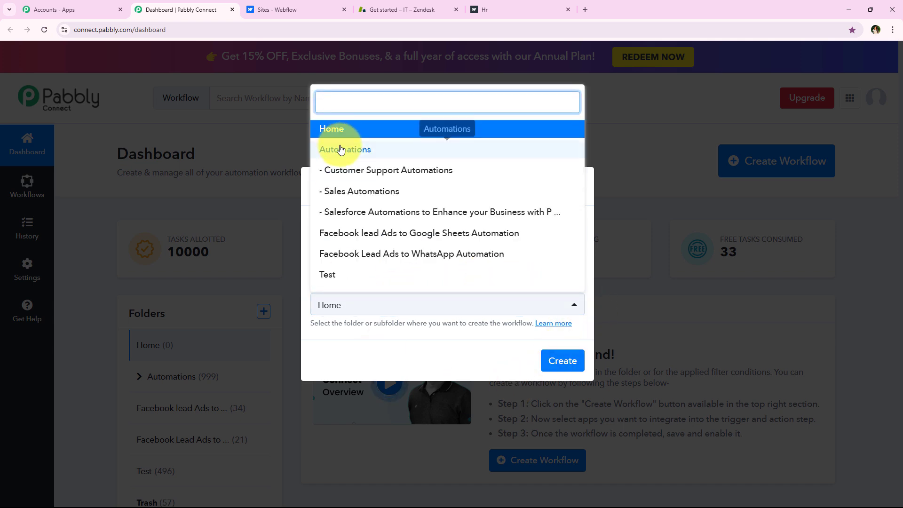
pyautogui.click(494, 150)
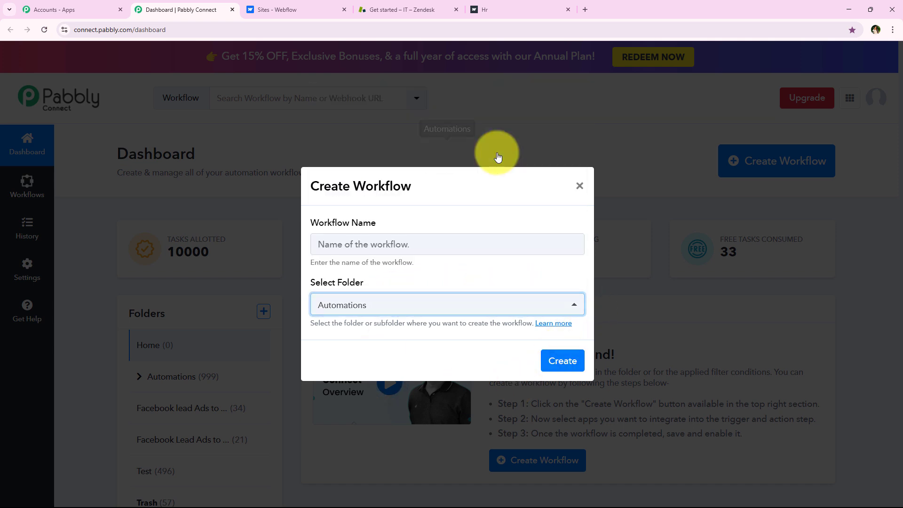
# - Name the workflow "How to Create Zendesk User on Webflow Form Submission | Webflow to Zendesk" and create it
pyautogui.click(447, 216)
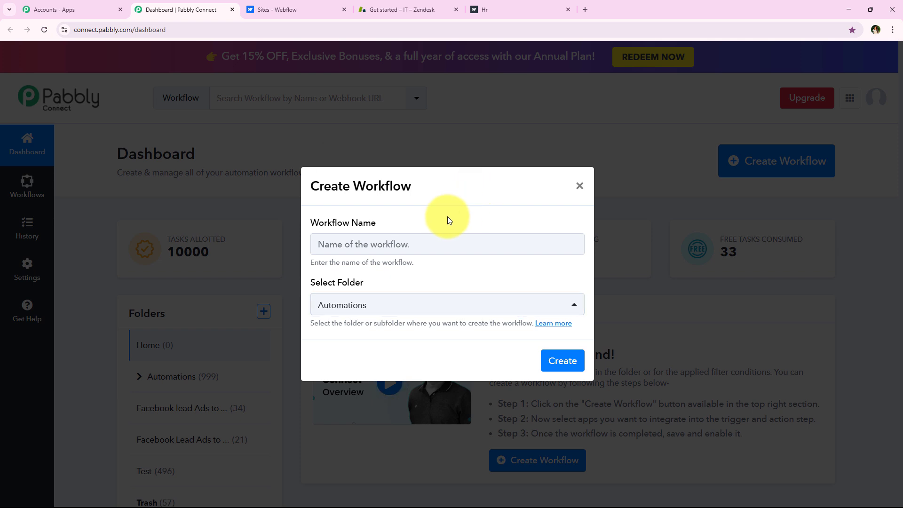
pyautogui.hotkey('ctrl', 'v')
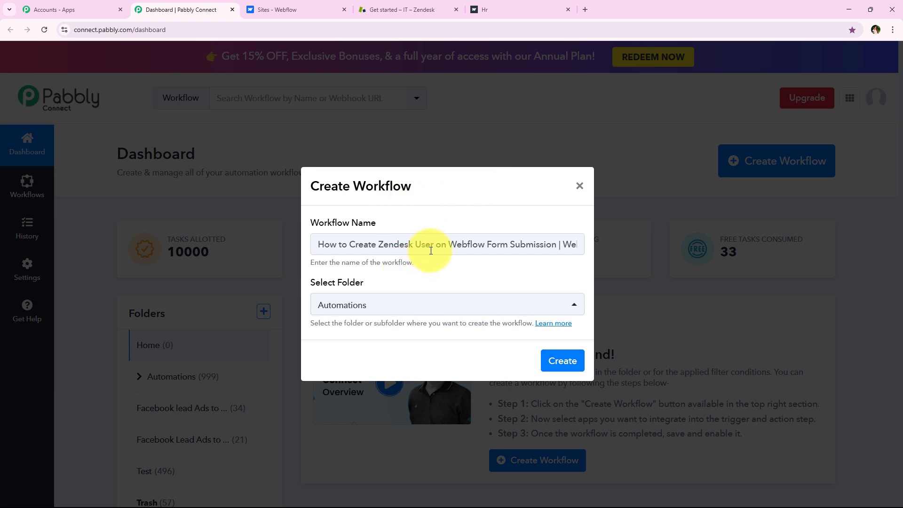
pyautogui.moveTo(430, 250); pyautogui.dragTo(668, 248)
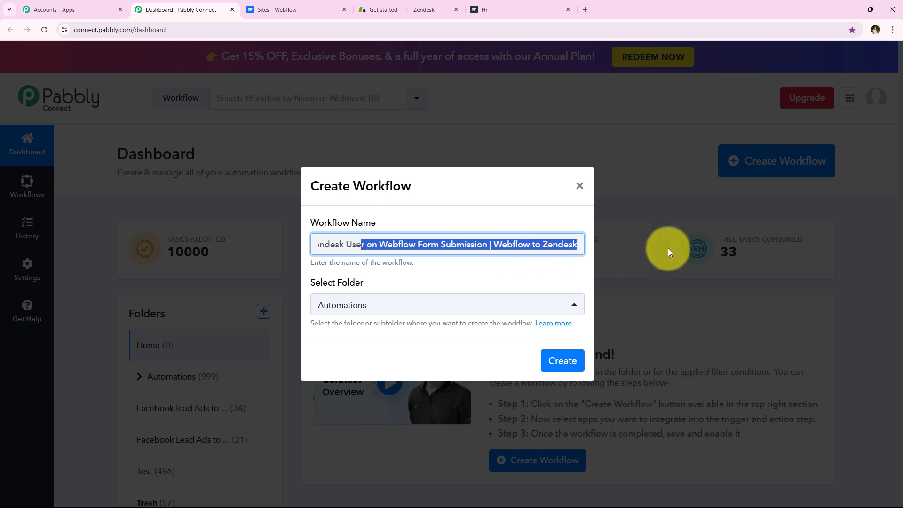
pyautogui.click(561, 361)
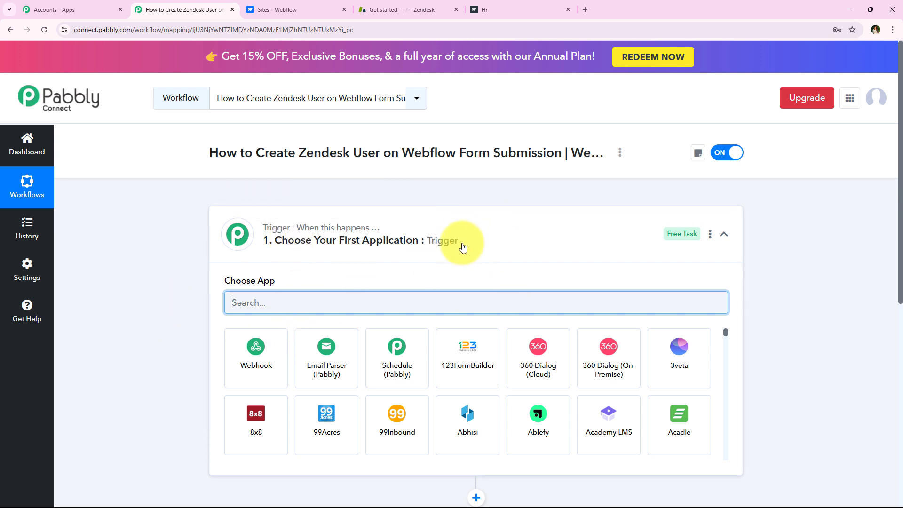
# - Search for Webflow in the trigger step and choose Webflow V2 as the trigger application
pyautogui.click(446, 243)
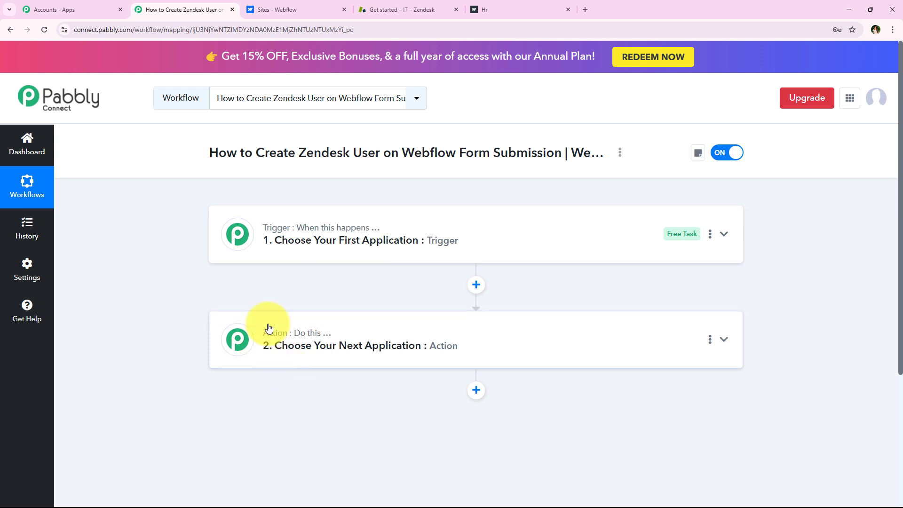
pyautogui.click(299, 258)
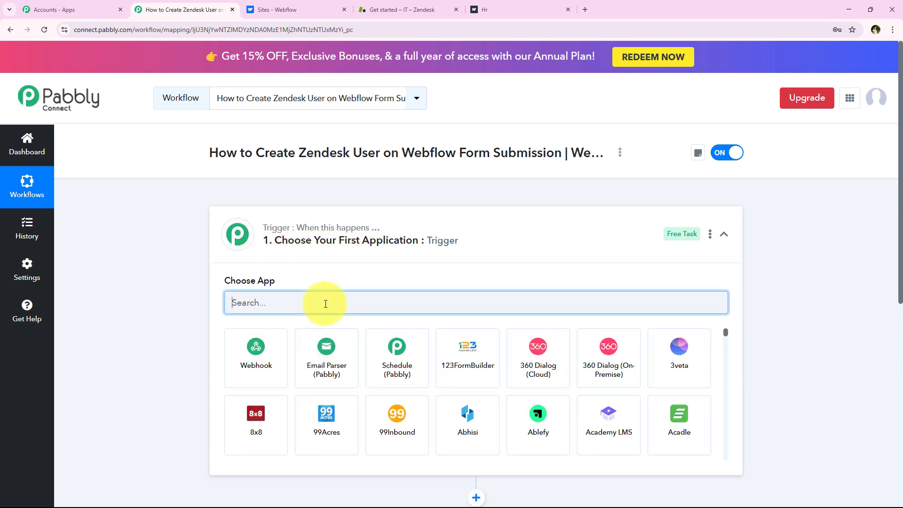
pyautogui.write('We')
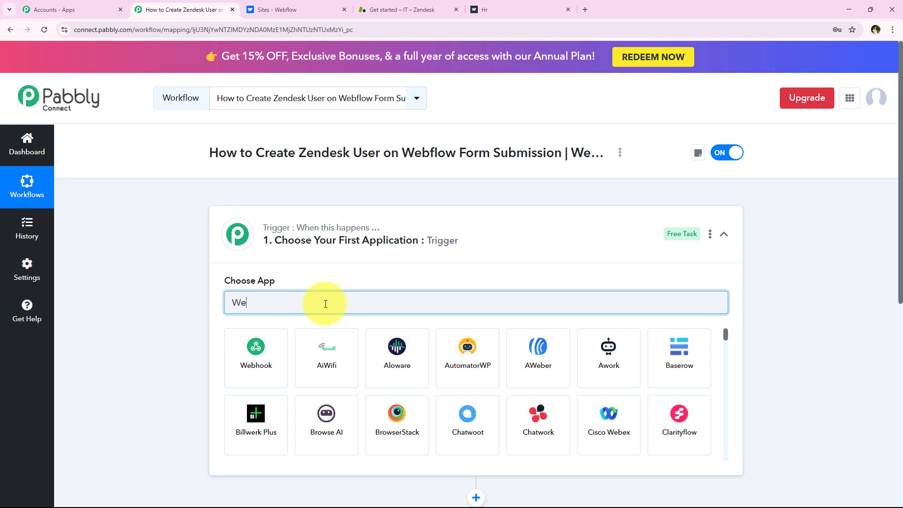
pyautogui.write('bflow')
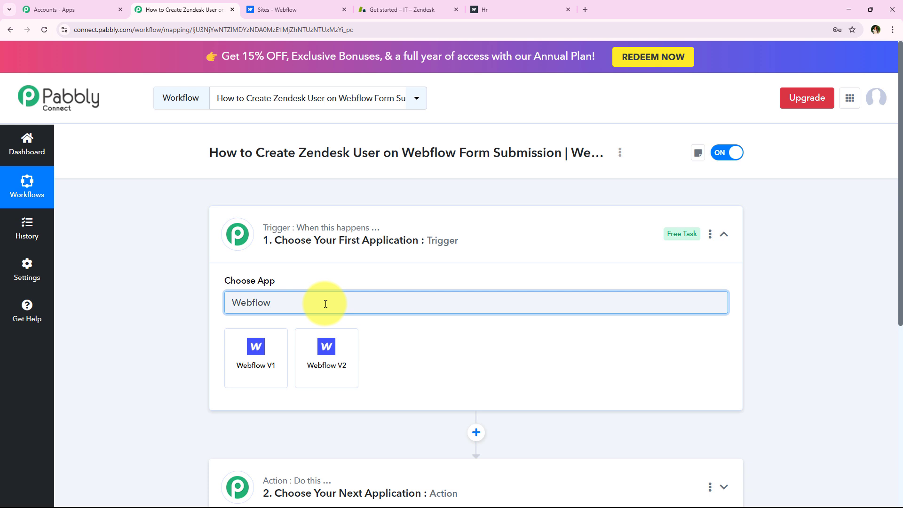
pyautogui.click(333, 381)
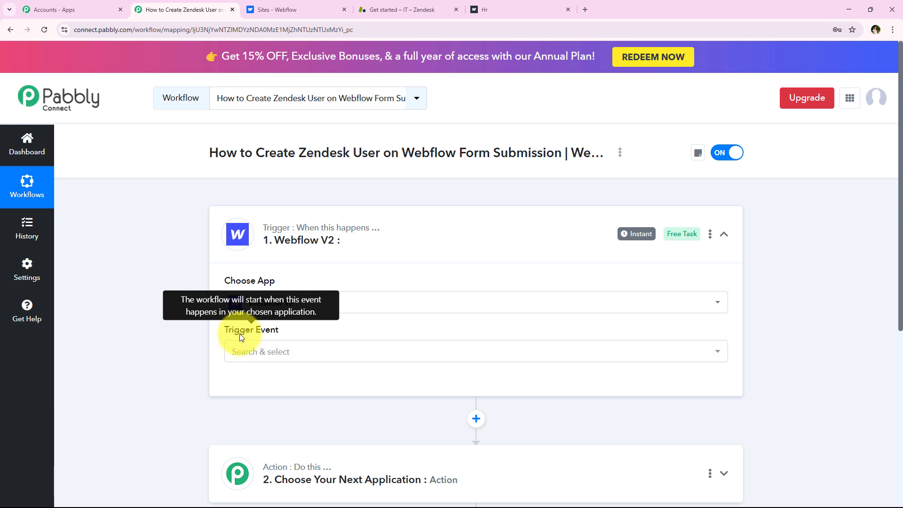
# - Set the Webflow V2 trigger event to Form Submitted
pyautogui.click(239, 354)
pyautogui.scroll(-1, 379, 201)
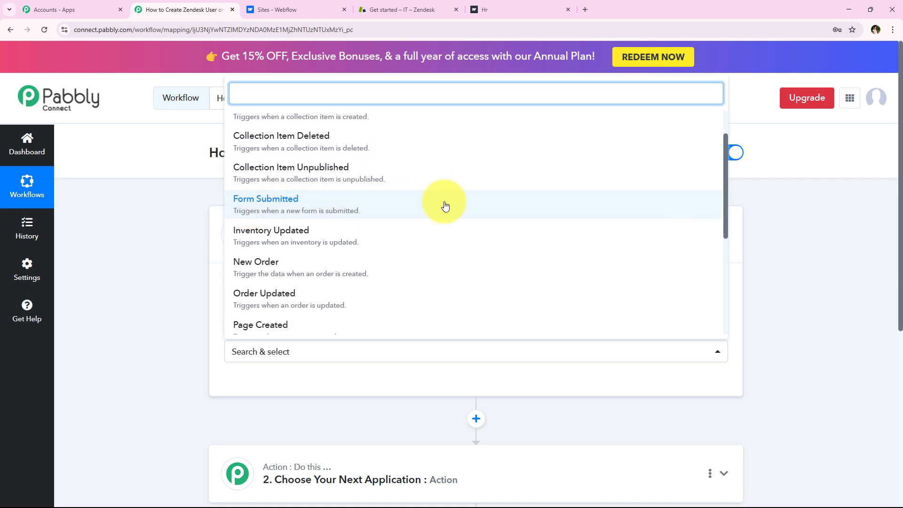
pyautogui.click(513, 202)
pyautogui.scroll(-1, 160, 331)
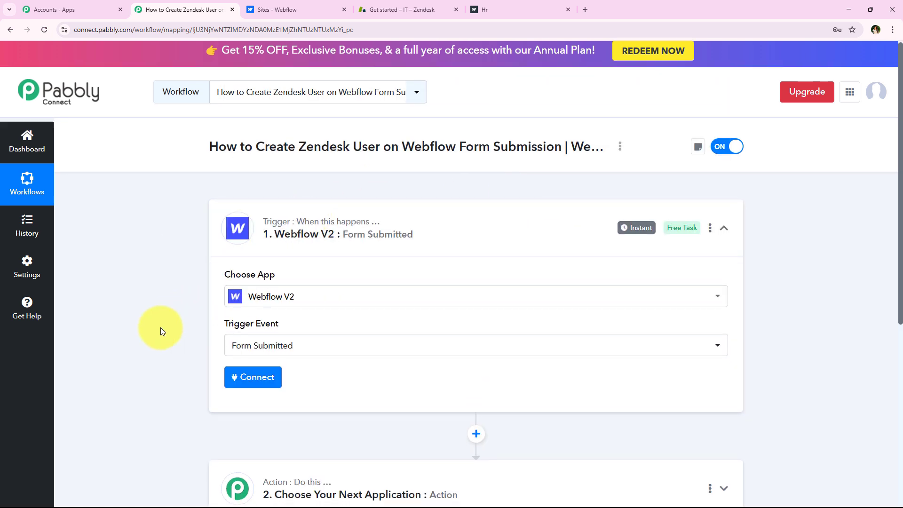
pyautogui.click(260, 309)
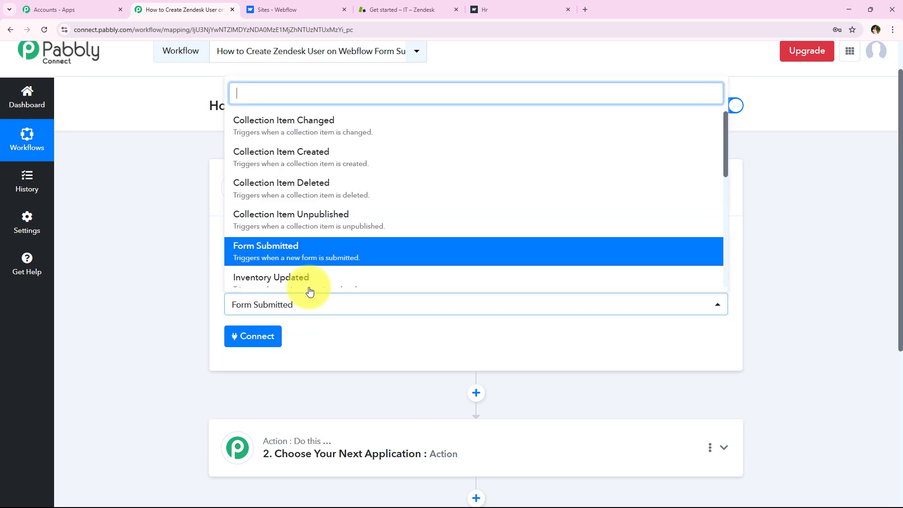
pyautogui.click(135, 268)
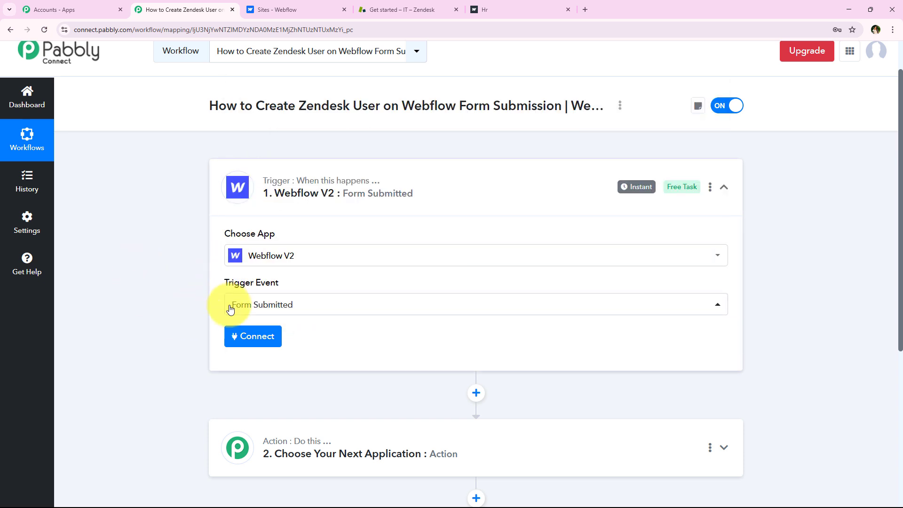
# - Start adding a new Webflow V2 connection for the trigger and read the instructions for obtaining the API token
pyautogui.click(249, 338)
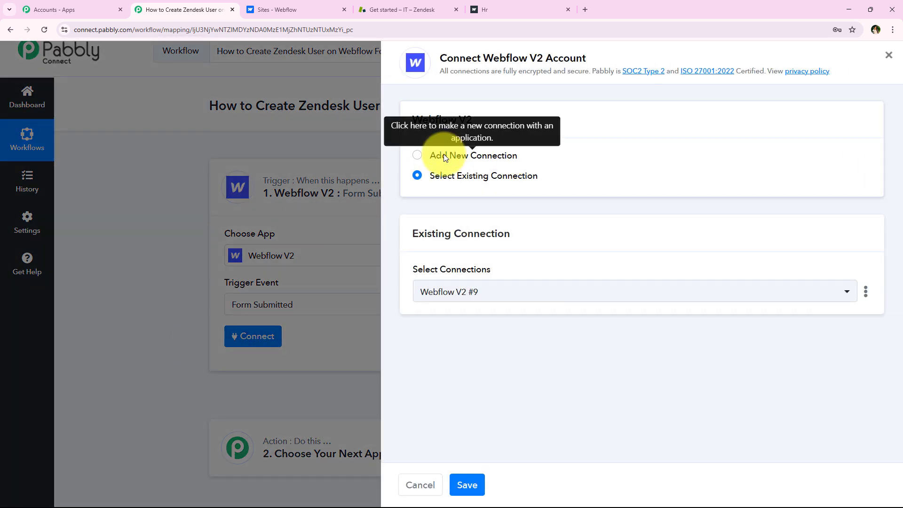
pyautogui.click(471, 155)
pyautogui.click(443, 177)
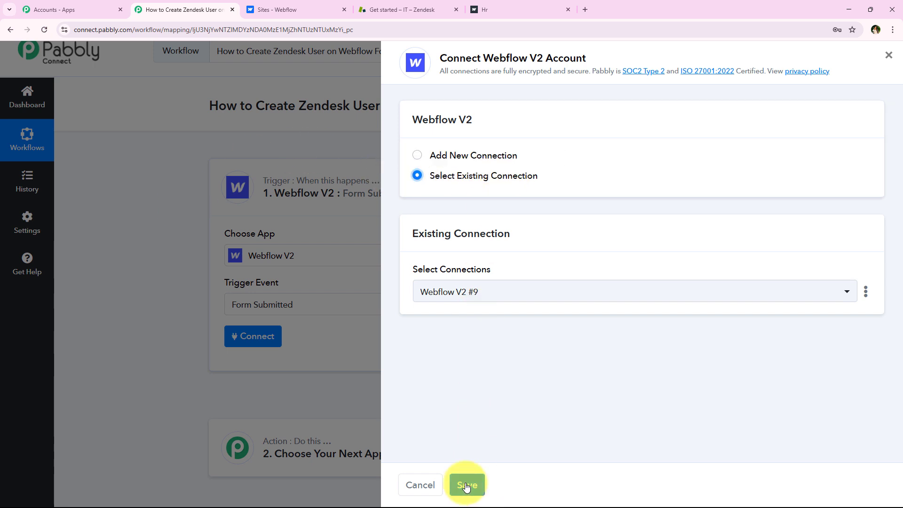
pyautogui.click(455, 157)
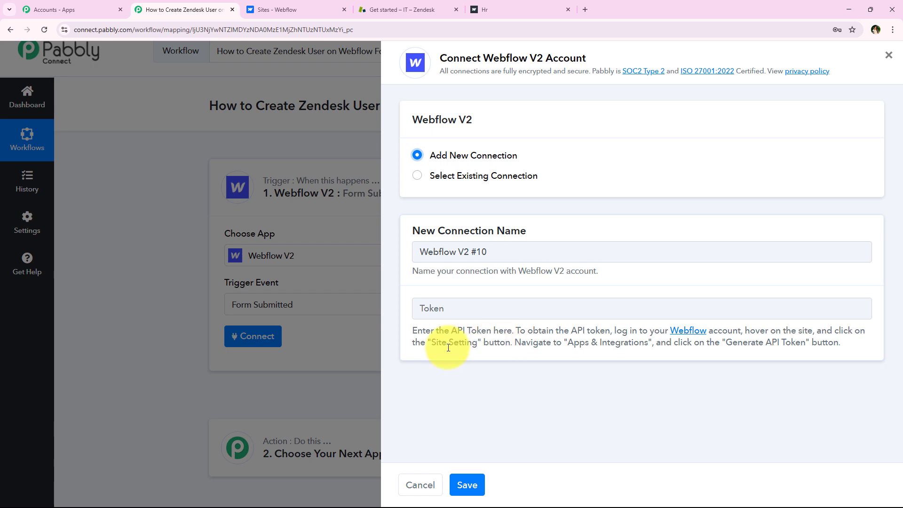
pyautogui.tripleClick(565, 330)
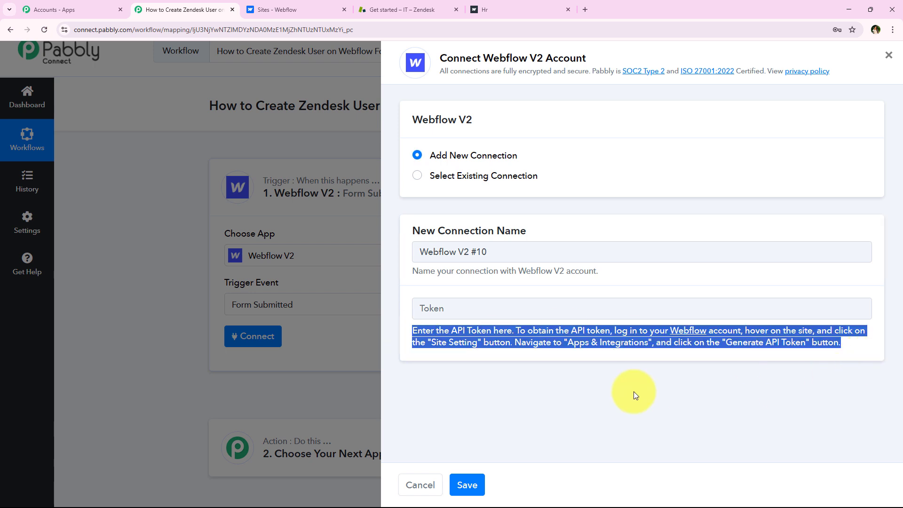
pyautogui.click(411, 329)
pyautogui.moveTo(408, 333); pyautogui.dragTo(851, 343)
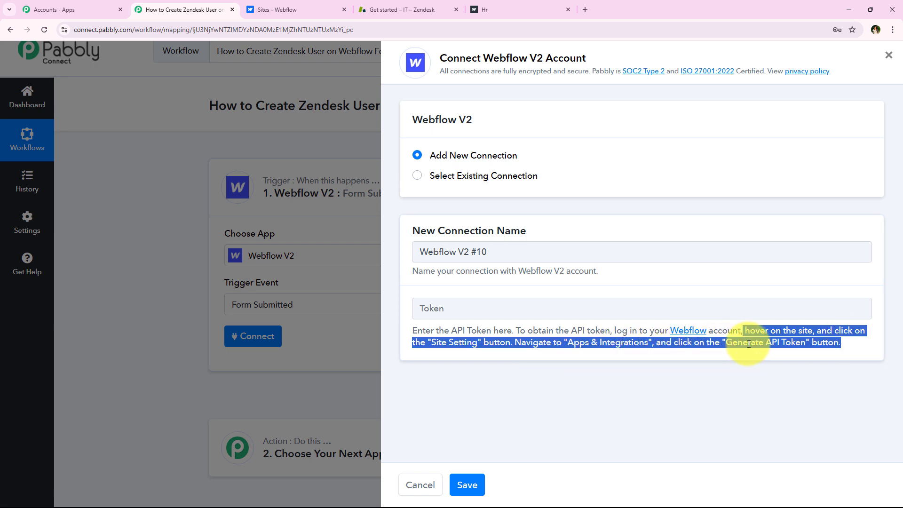
pyautogui.click(842, 351)
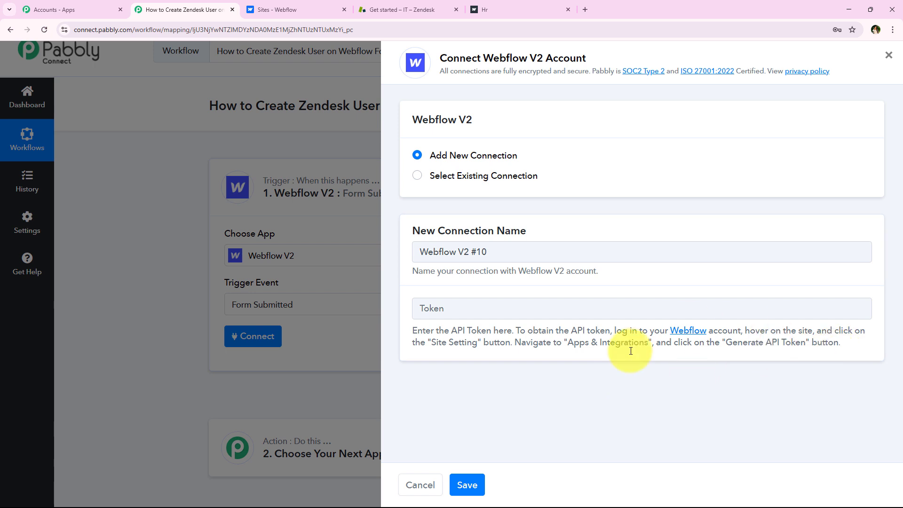
# - Switch to Webflow and open the Apps & Integrations settings of the Digital Marketing site
pyautogui.click(275, 6)
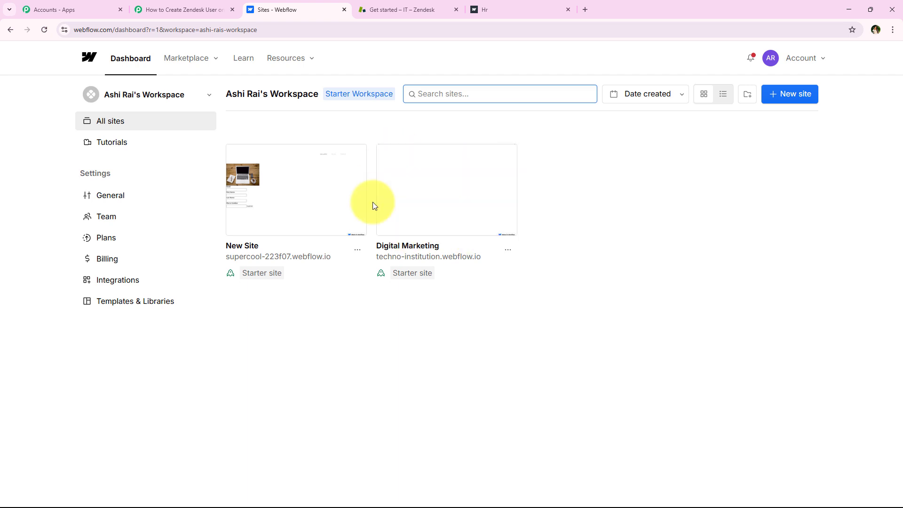
pyautogui.moveTo(498, 162)
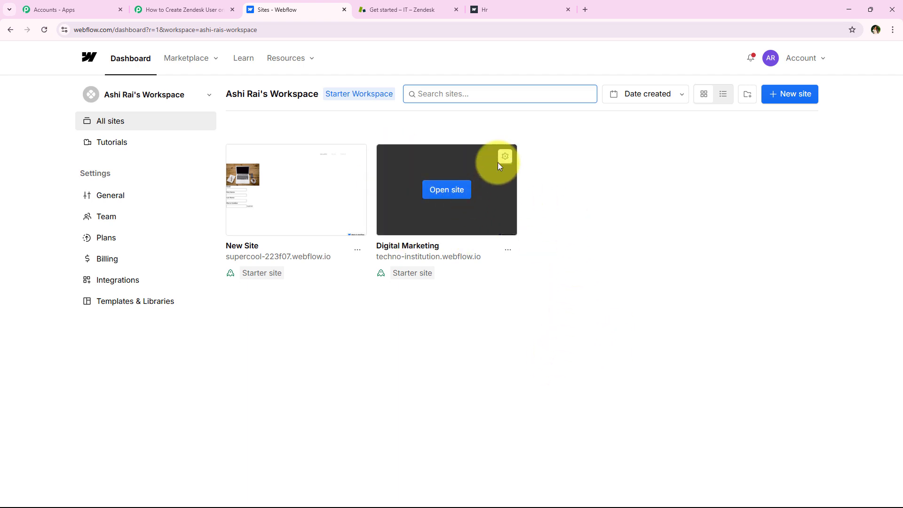
pyautogui.click(506, 156)
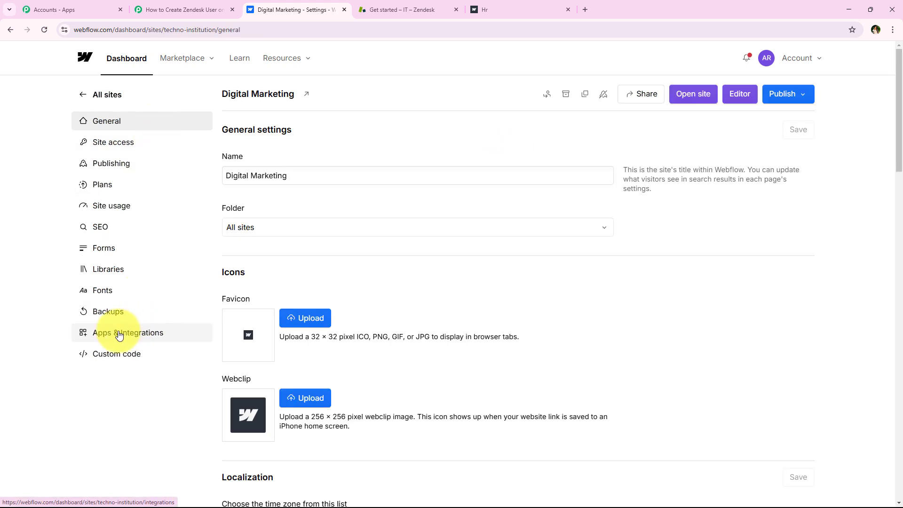
pyautogui.click(156, 339)
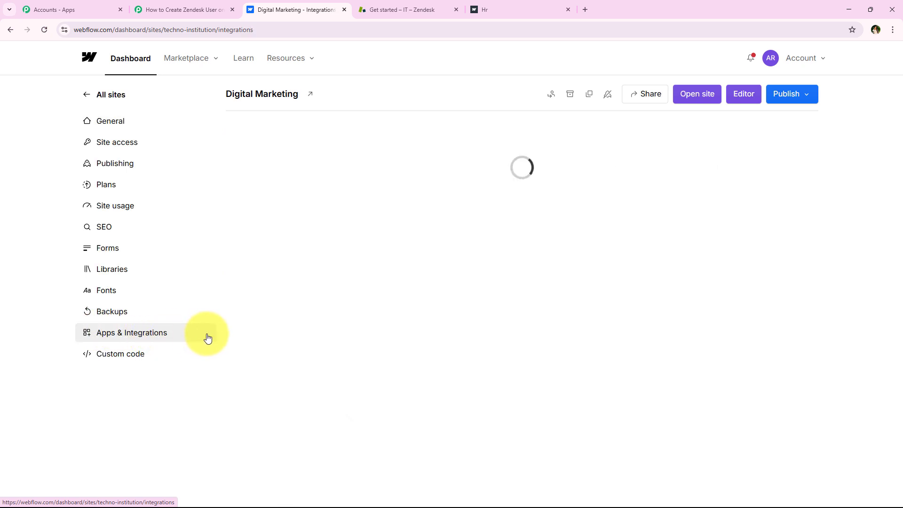
# - Start generating a new site API token and name it "New User"
pyautogui.scroll(-10, 305, 292)
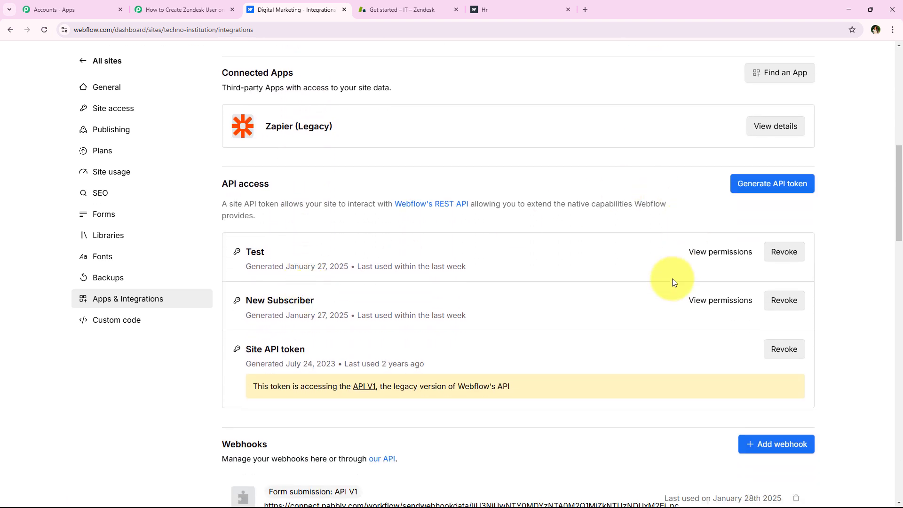
pyautogui.click(758, 191)
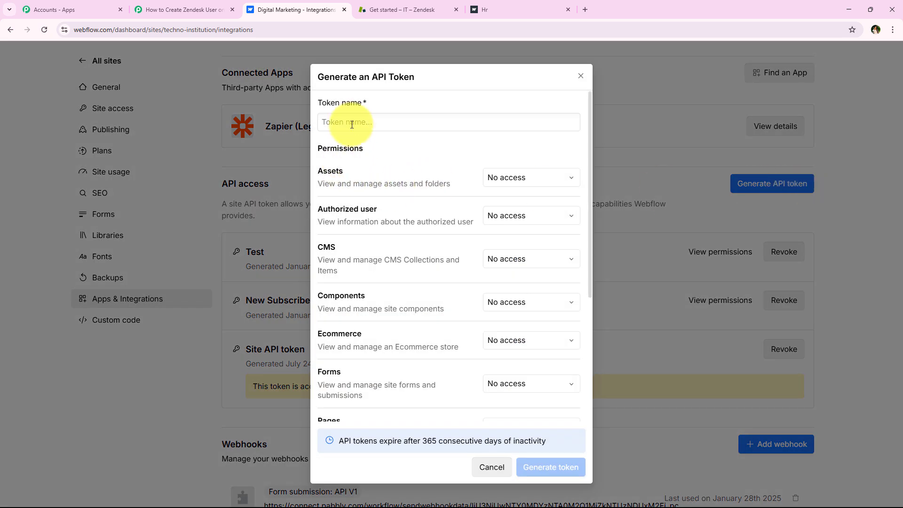
pyautogui.click(352, 123)
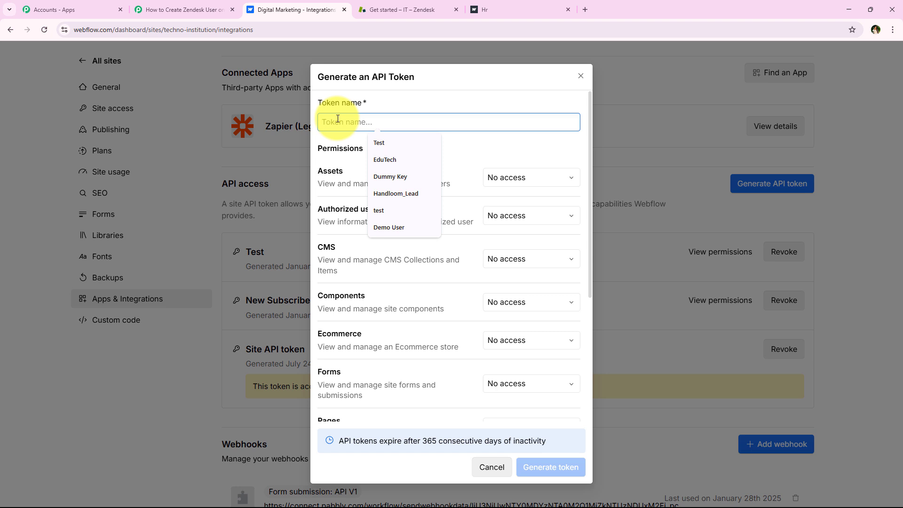
pyautogui.write('New')
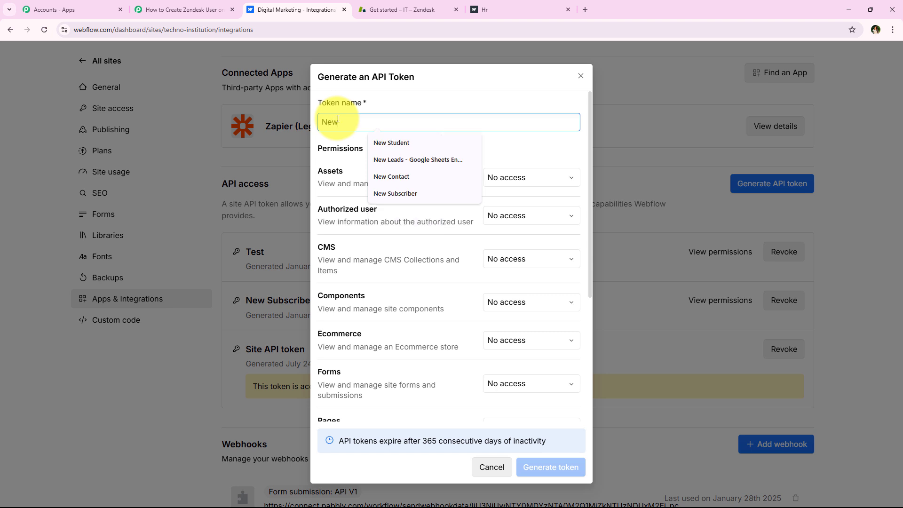
pyautogui.write(' User')
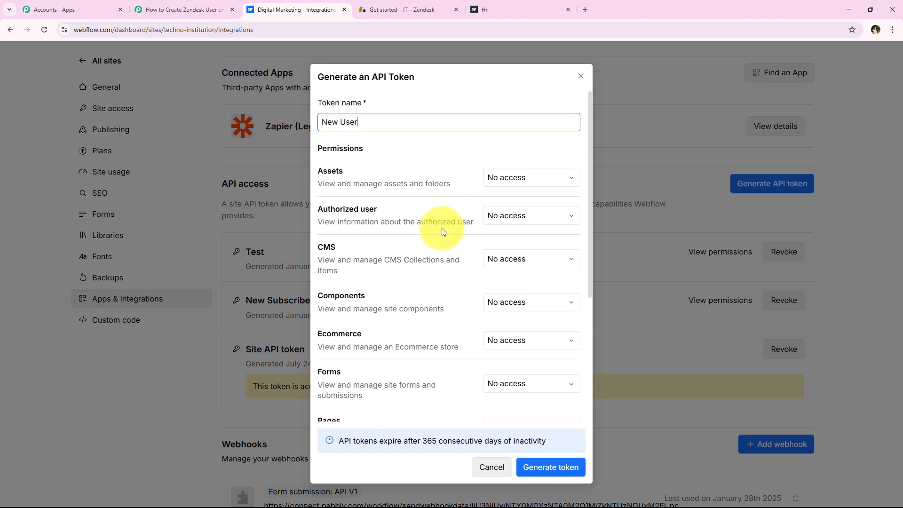
# - Set the token's Assets and CMS permissions to Read and write and its Authorized user permission to Read-only
pyautogui.scroll(-3, 413, 322)
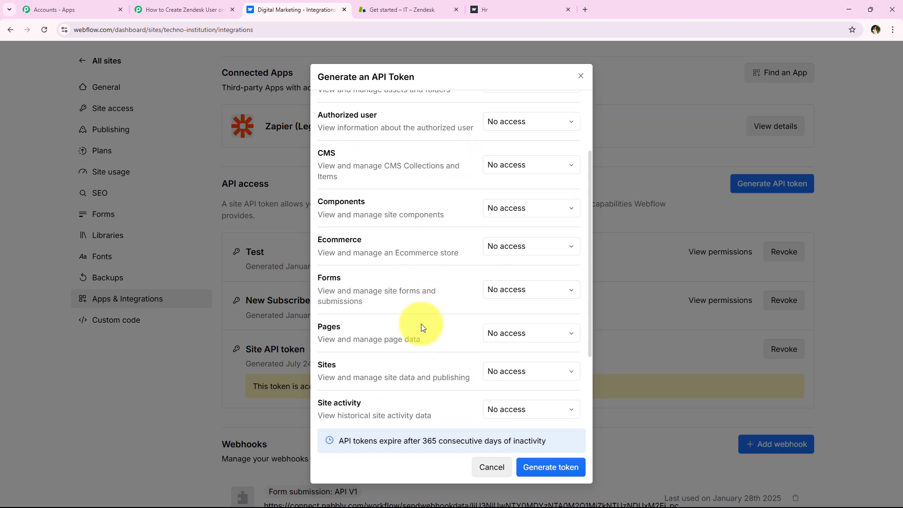
pyautogui.scroll(3, 422, 326)
pyautogui.click(514, 176)
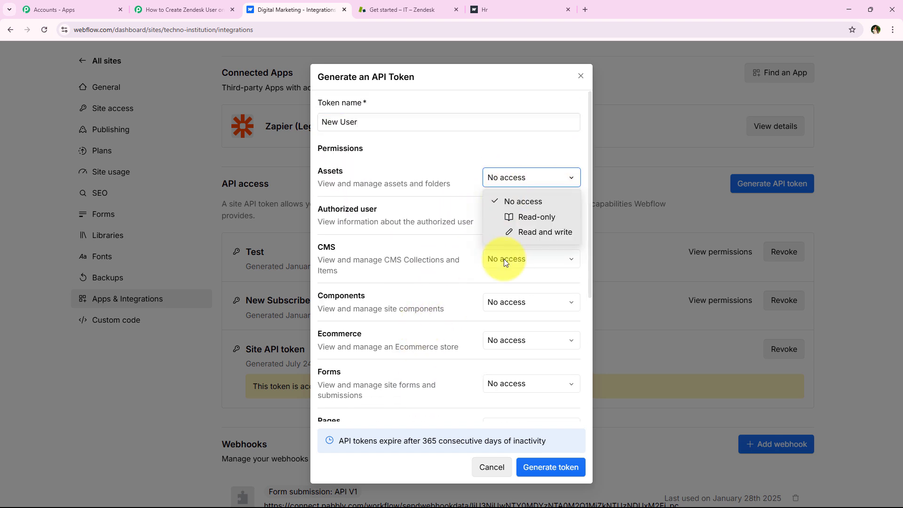
pyautogui.click(517, 235)
pyautogui.click(515, 216)
pyautogui.click(517, 259)
pyautogui.click(508, 258)
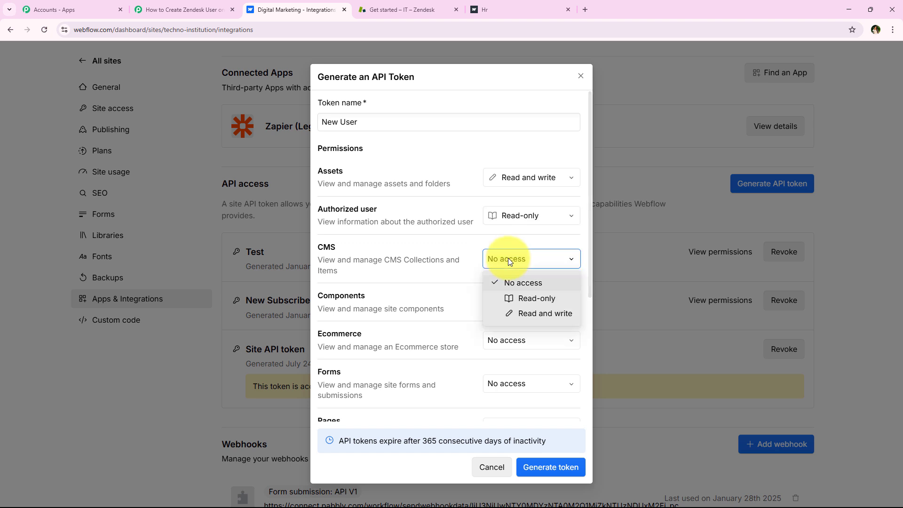
pyautogui.click(515, 312)
# - Set the token's Components, Ecommerce and Forms permissions to Read and write
pyautogui.scroll(-1, 453, 296)
pyautogui.click(519, 263)
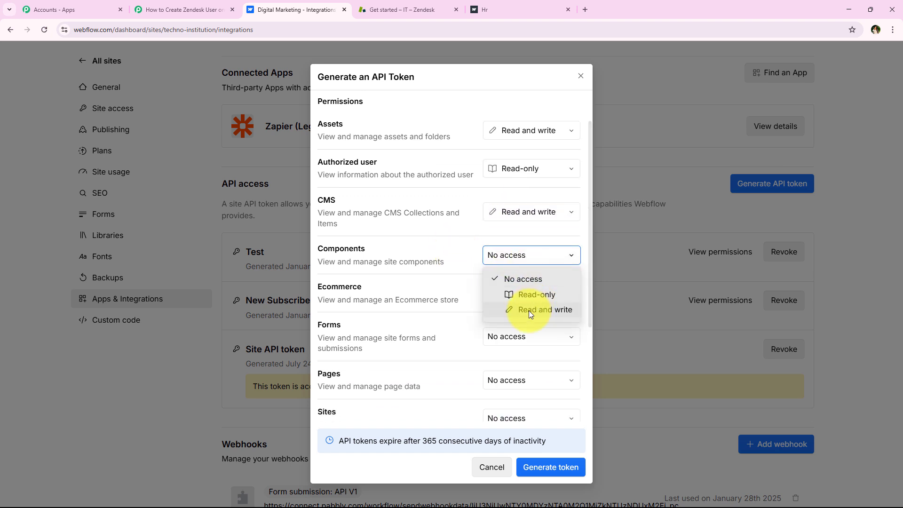
pyautogui.click(528, 310)
pyautogui.click(498, 290)
pyautogui.click(527, 347)
pyautogui.scroll(-2, 433, 307)
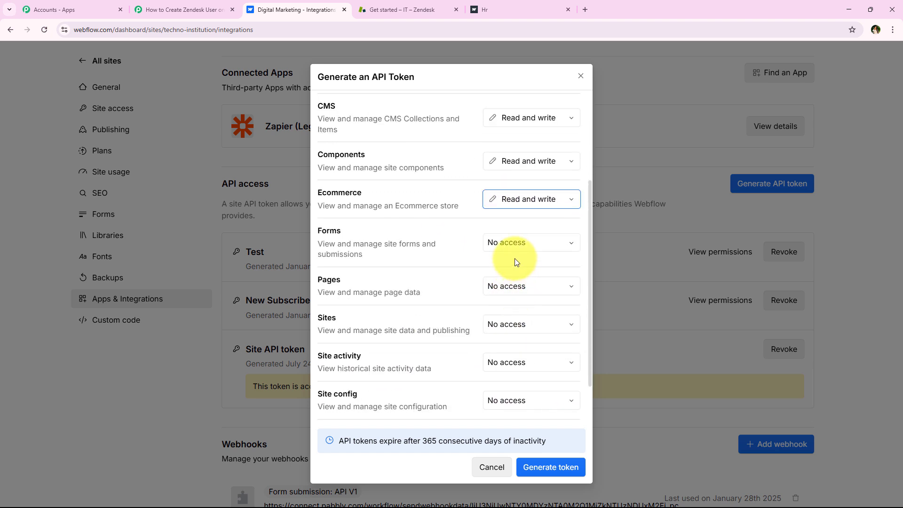
pyautogui.click(523, 243)
pyautogui.click(522, 296)
# - Give the token Read and write access to Pages and Sites
pyautogui.scroll(-1, 489, 288)
pyautogui.scroll(-1, 490, 284)
pyautogui.click(518, 240)
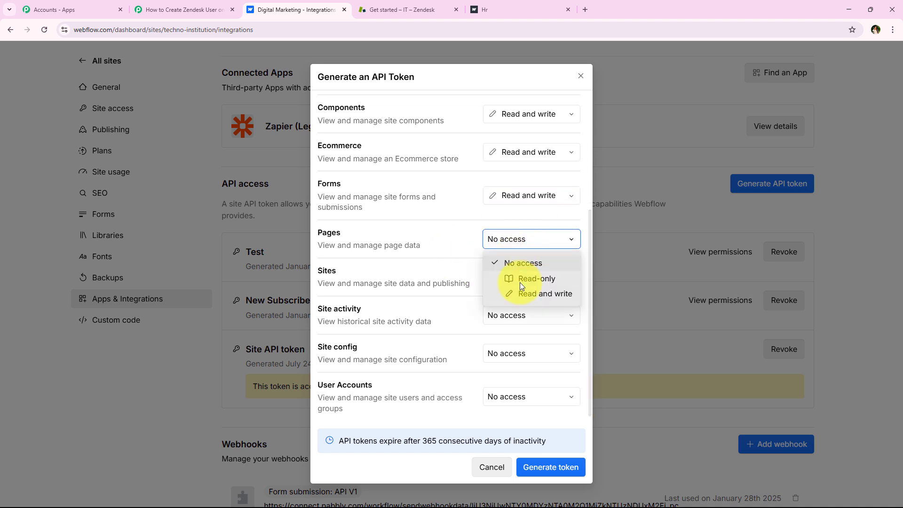
pyautogui.click(513, 293)
pyautogui.click(504, 282)
pyautogui.click(520, 332)
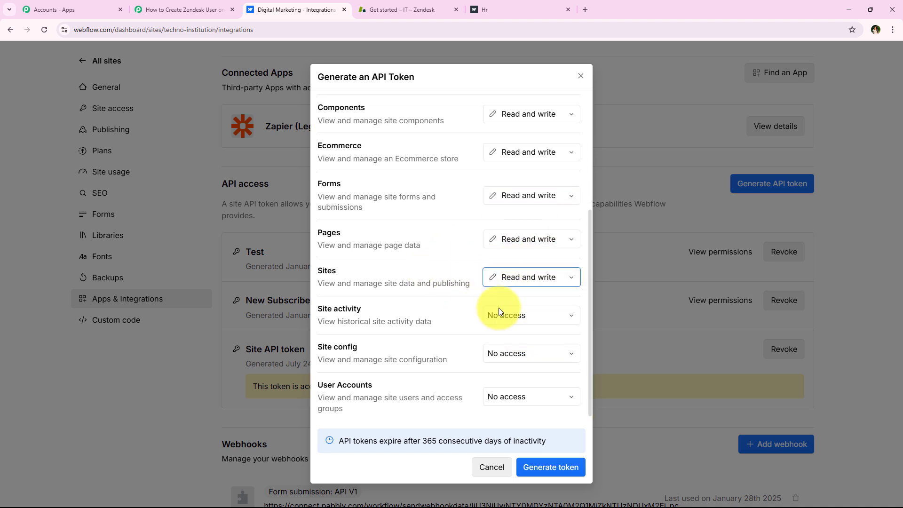
# - Set the Site activity permission to Read-only, and Site config and User Accounts to Read and write
pyautogui.click(526, 325)
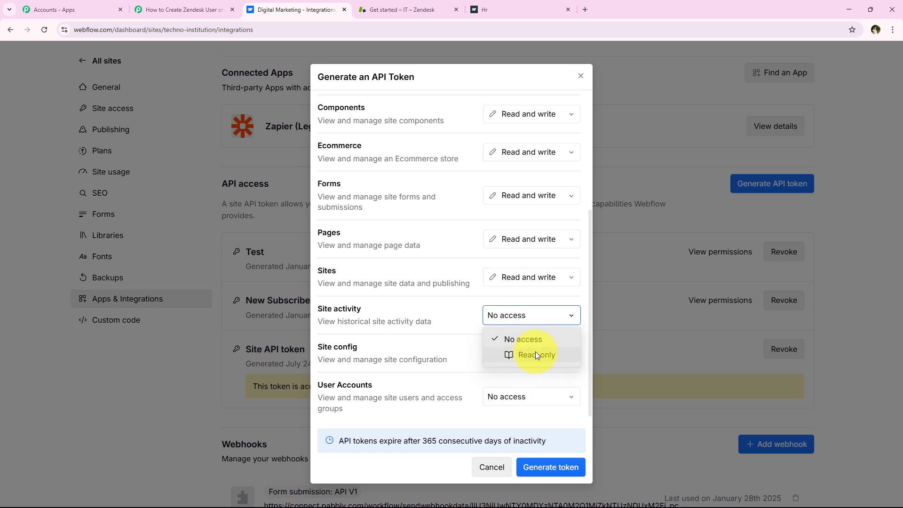
pyautogui.click(535, 353)
pyautogui.scroll(-1, 437, 344)
pyautogui.click(524, 347)
pyautogui.click(515, 402)
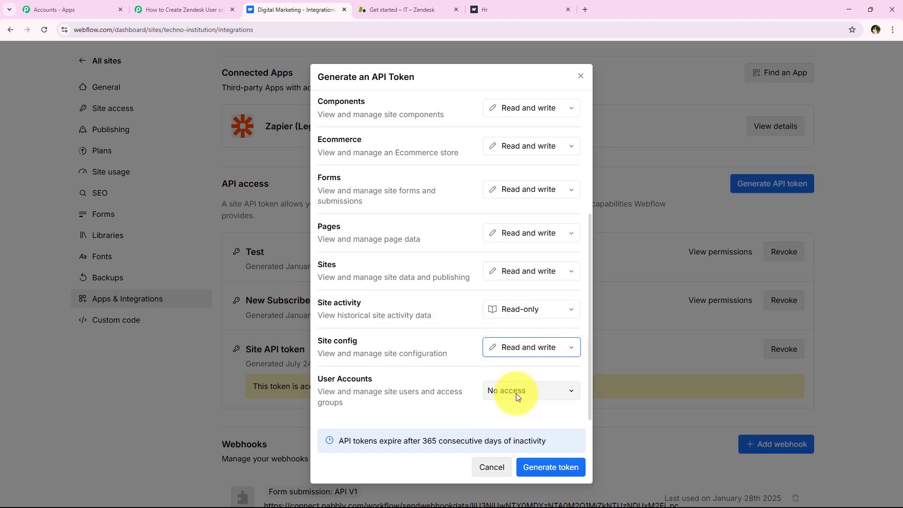
pyautogui.click(515, 393)
pyautogui.click(515, 441)
# - Review the permissions, generate the API token and copy it to the clipboard, closing the token dialog
pyautogui.scroll(-1, 454, 393)
pyautogui.scroll(4, 454, 394)
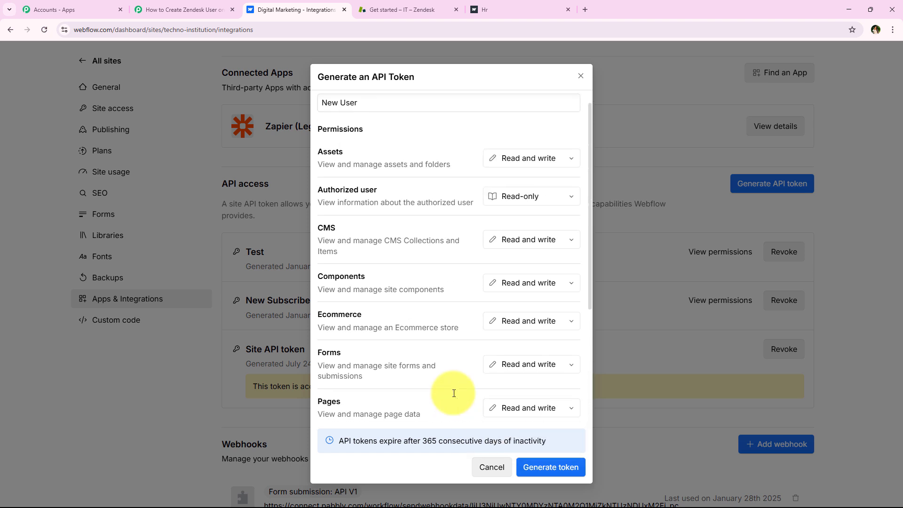
pyautogui.scroll(-5, 375, 234)
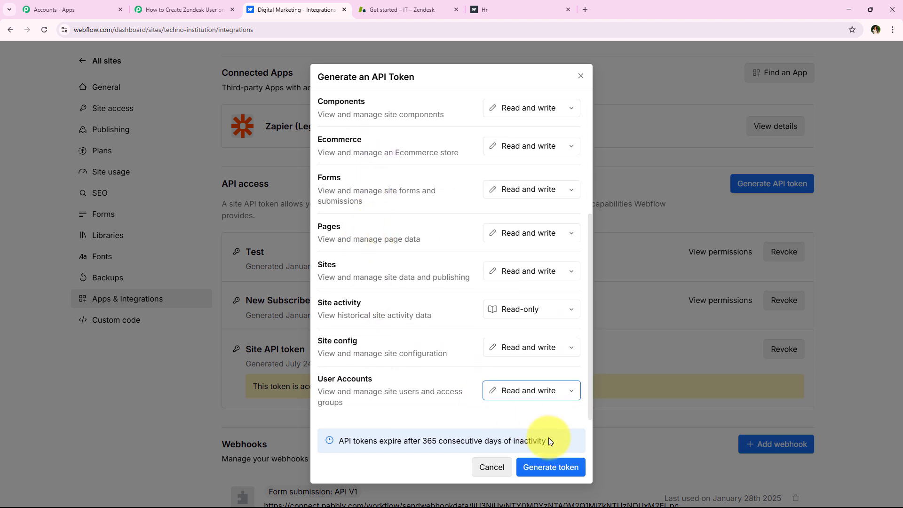
pyautogui.click(548, 467)
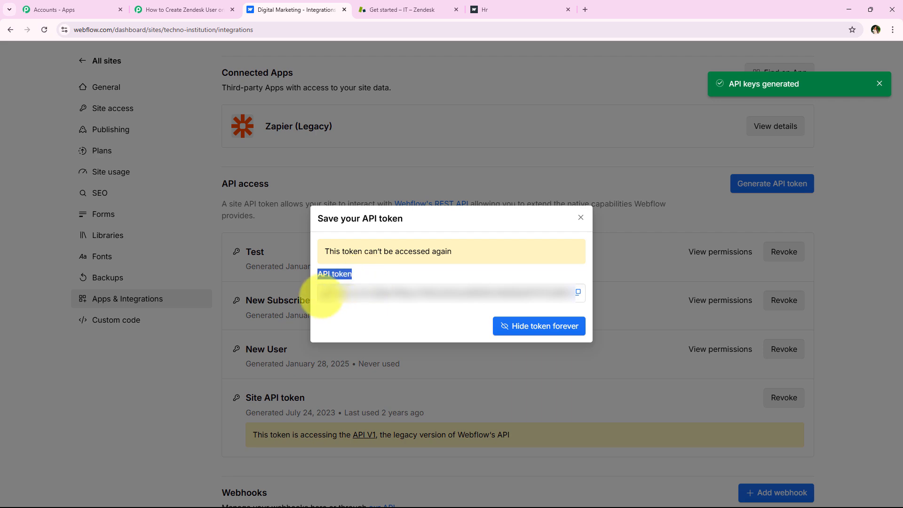
pyautogui.moveTo(321, 296); pyautogui.dragTo(542, 313)
pyautogui.click(574, 304)
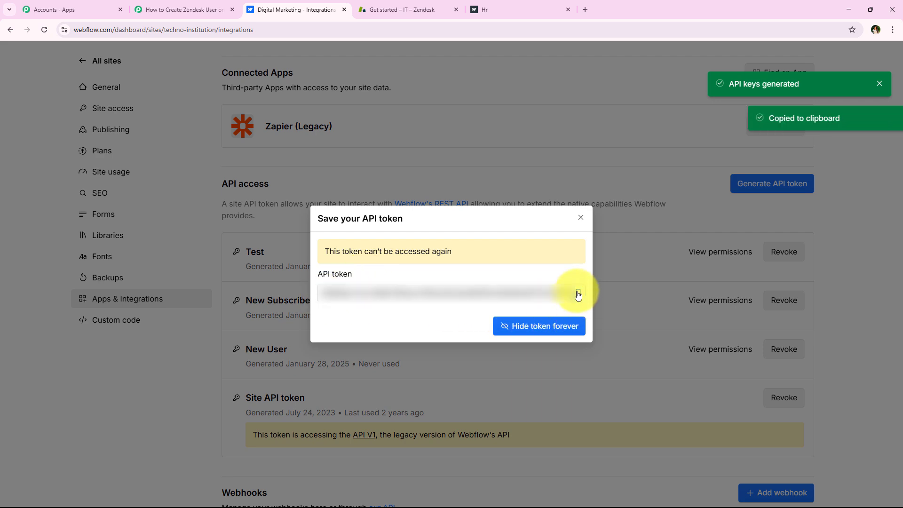
pyautogui.click(581, 218)
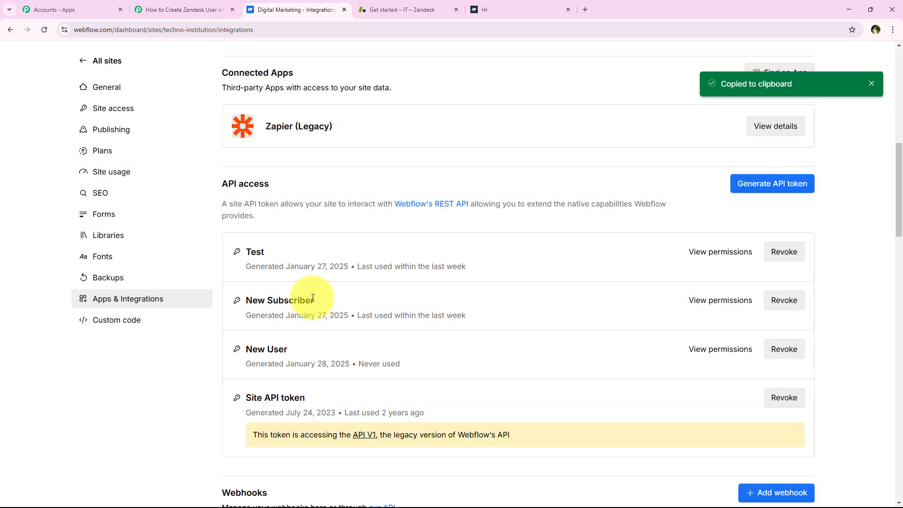
# - Switch to Pabbly Connect, paste the API token into the Webflow V2 connection's Token field and save the connection
pyautogui.click(215, 5)
pyautogui.click(466, 311)
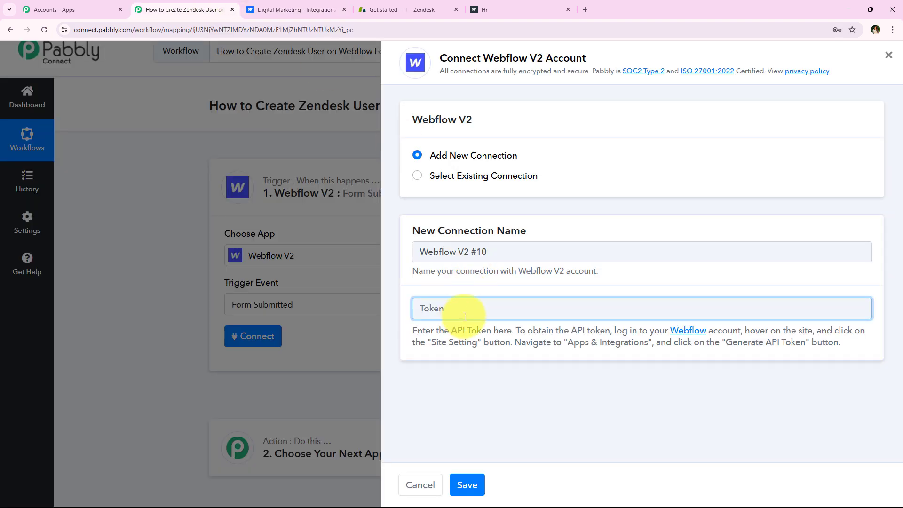
pyautogui.rightClick(466, 312)
pyautogui.click(514, 209)
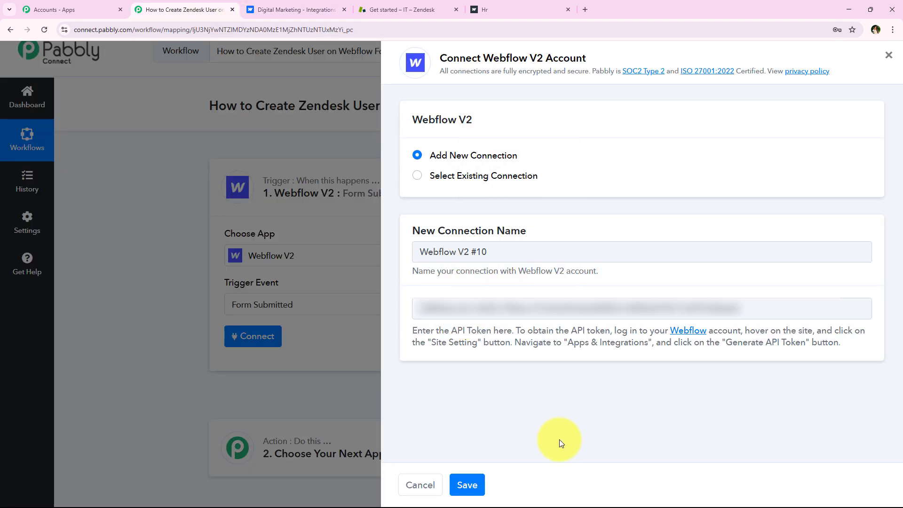
pyautogui.click(473, 491)
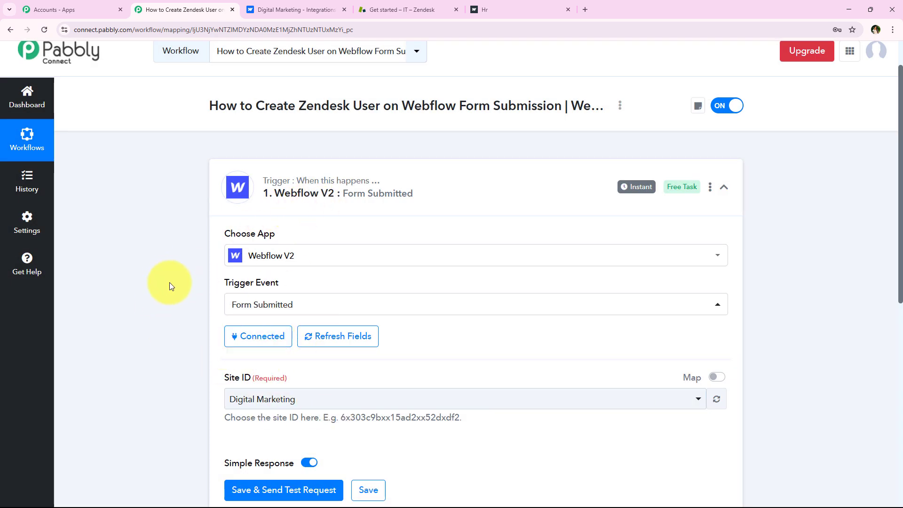
# - Choose Digital Marketing as the trigger's Site ID, then save the trigger and send a test request
pyautogui.scroll(-2, 170, 289)
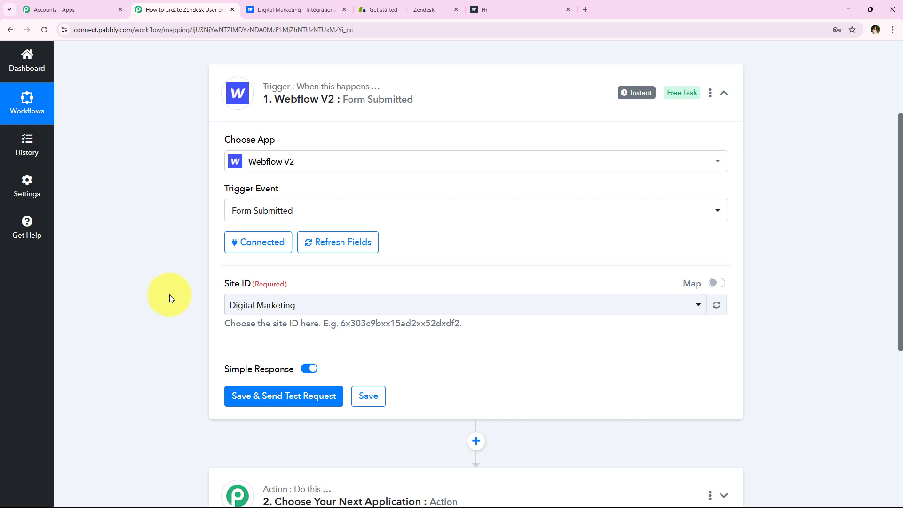
pyautogui.click(254, 305)
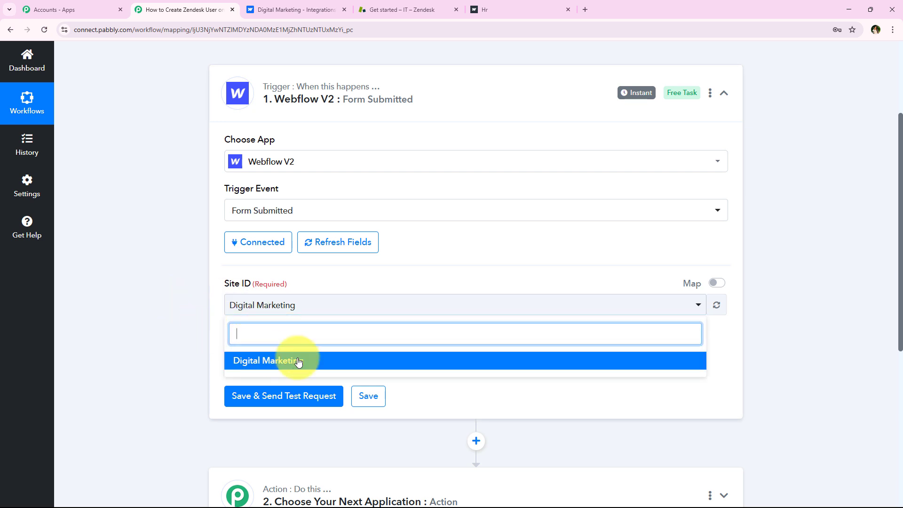
pyautogui.click(612, 363)
pyautogui.scroll(-1, 185, 324)
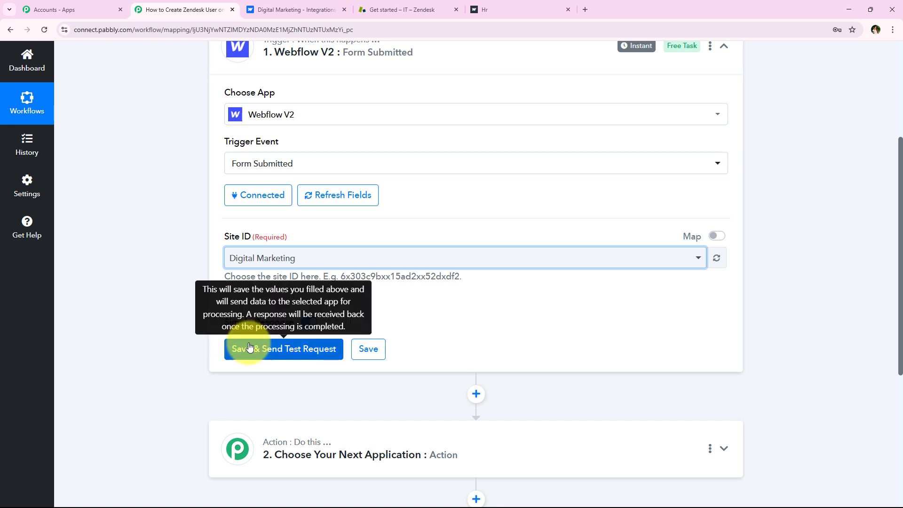
pyautogui.click(239, 348)
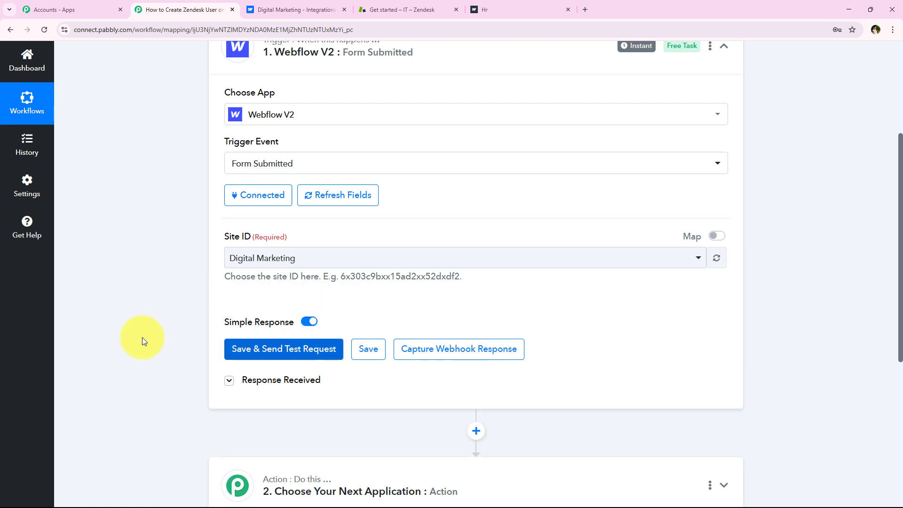
# - Read the trigger's note on making a test submission to capture the response
pyautogui.scroll(-2, 143, 339)
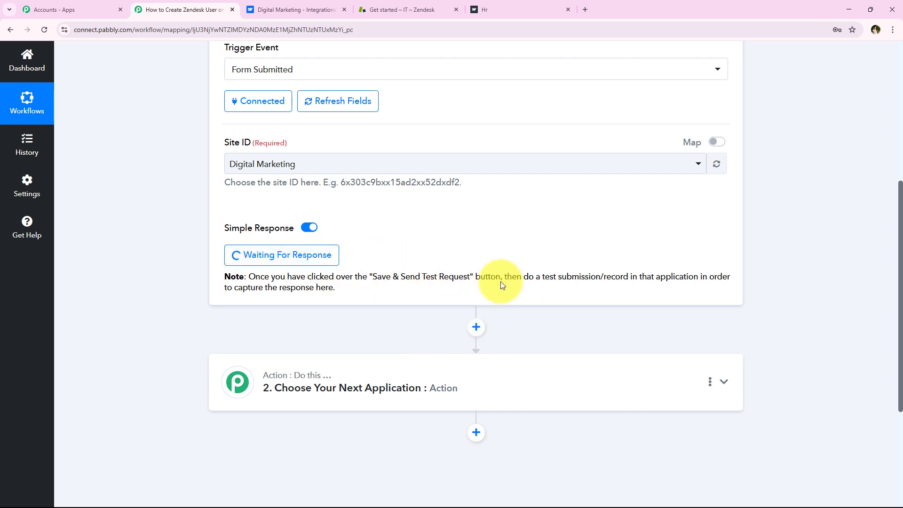
pyautogui.moveTo(505, 276); pyautogui.dragTo(728, 271)
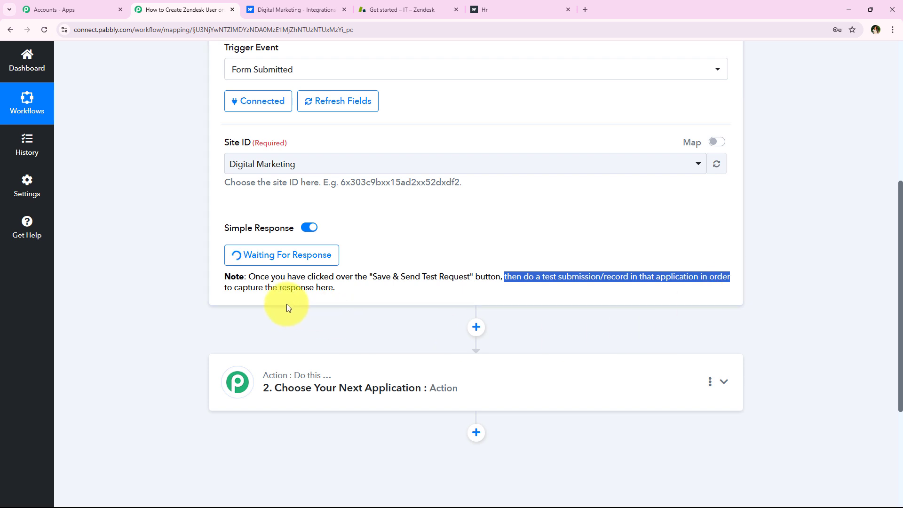
pyautogui.moveTo(225, 290); pyautogui.dragTo(347, 293)
pyautogui.click(338, 327)
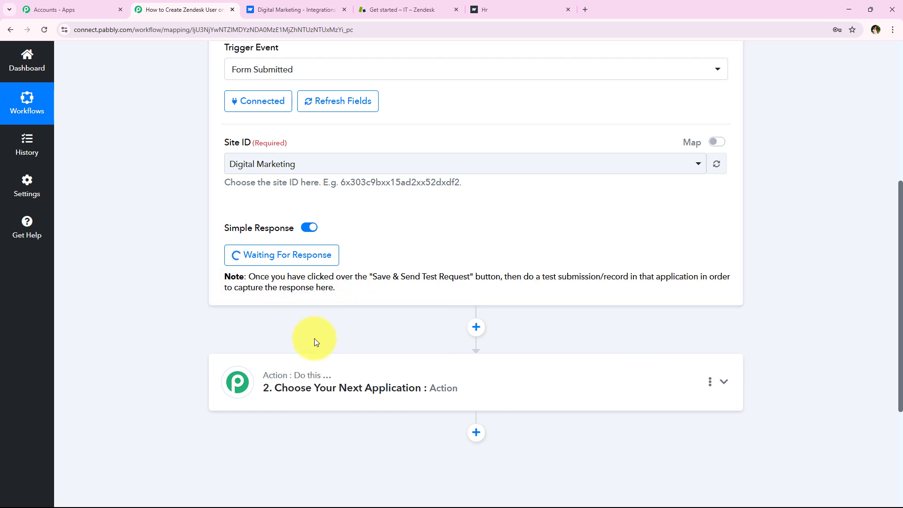
pyautogui.scroll(2, 314, 340)
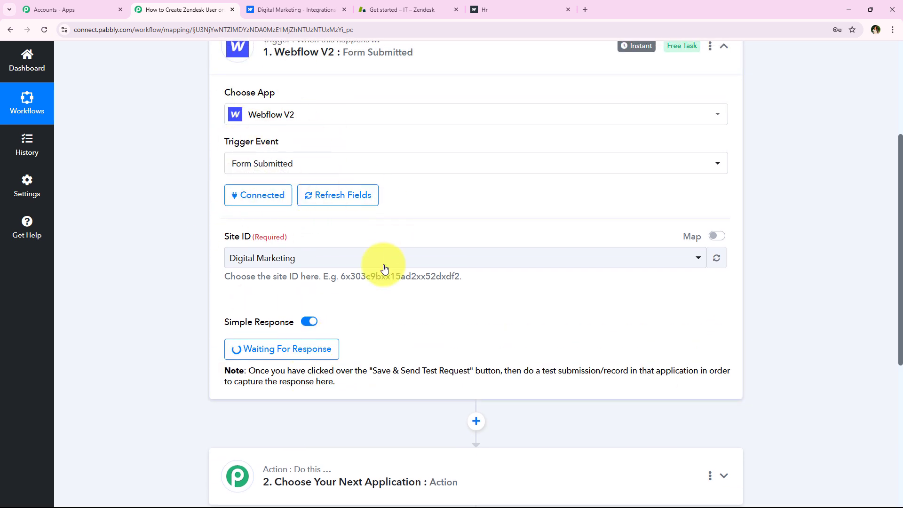
pyautogui.moveTo(523, 371); pyautogui.dragTo(627, 369)
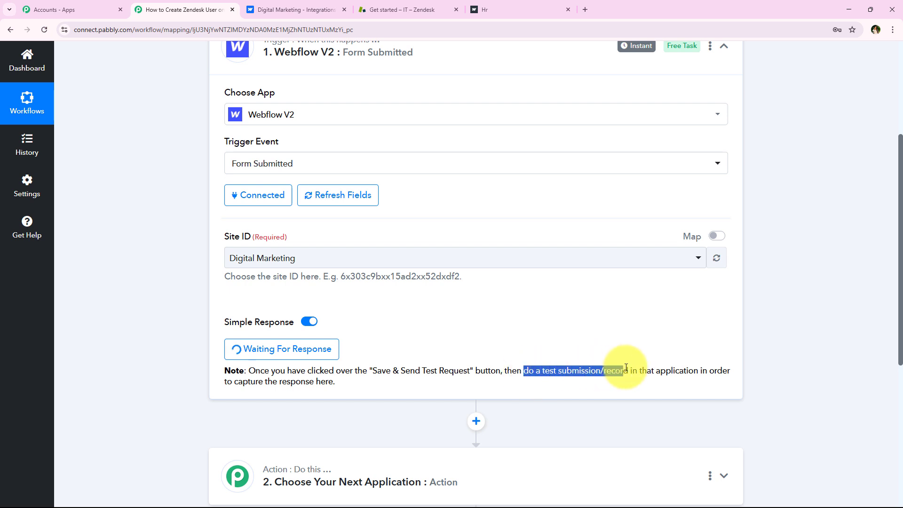
# - Switch to the Webflow HR form page and fill in the test contact's first name, last name, mobile number and email
pyautogui.click(526, 5)
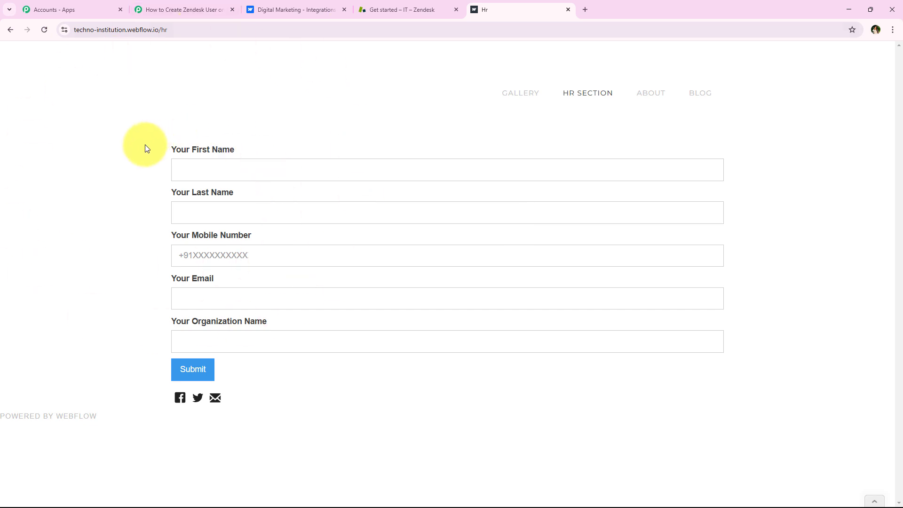
pyautogui.click(201, 5)
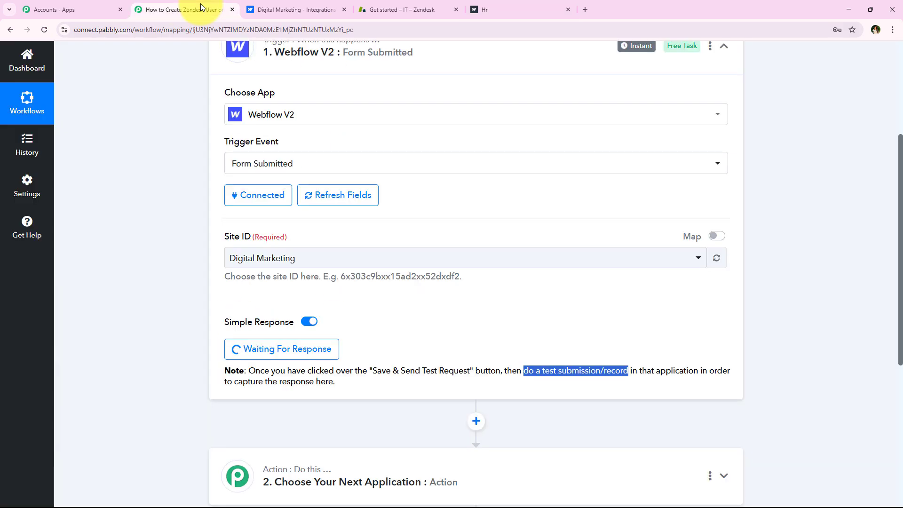
pyautogui.click(529, 6)
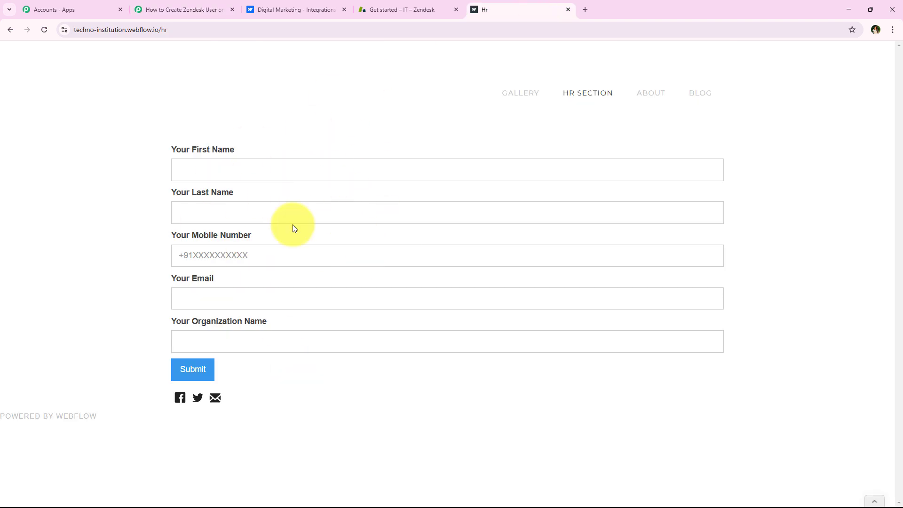
pyautogui.click(285, 162)
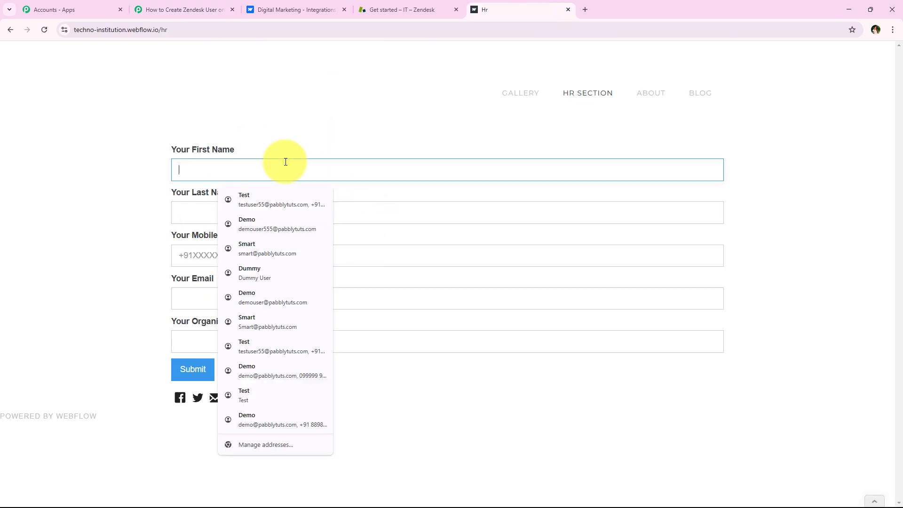
pyautogui.click(283, 224)
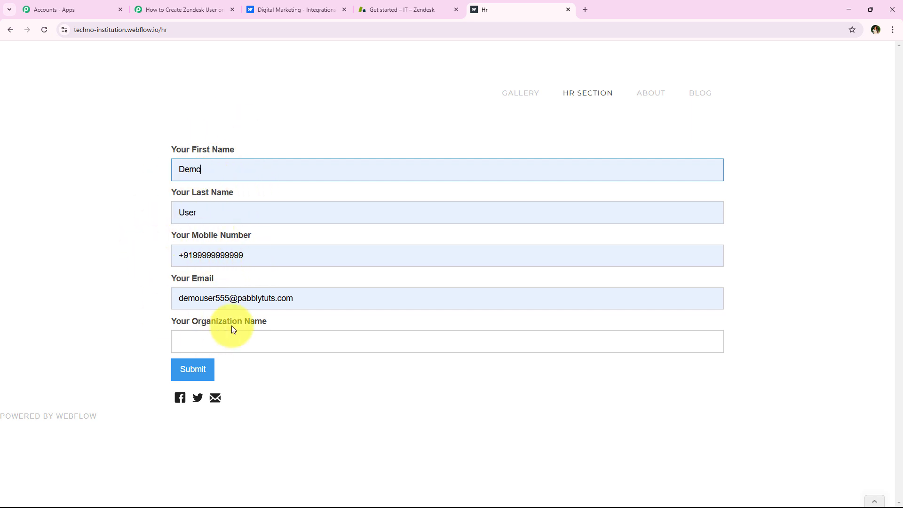
pyautogui.moveTo(229, 299); pyautogui.dragTo(222, 300)
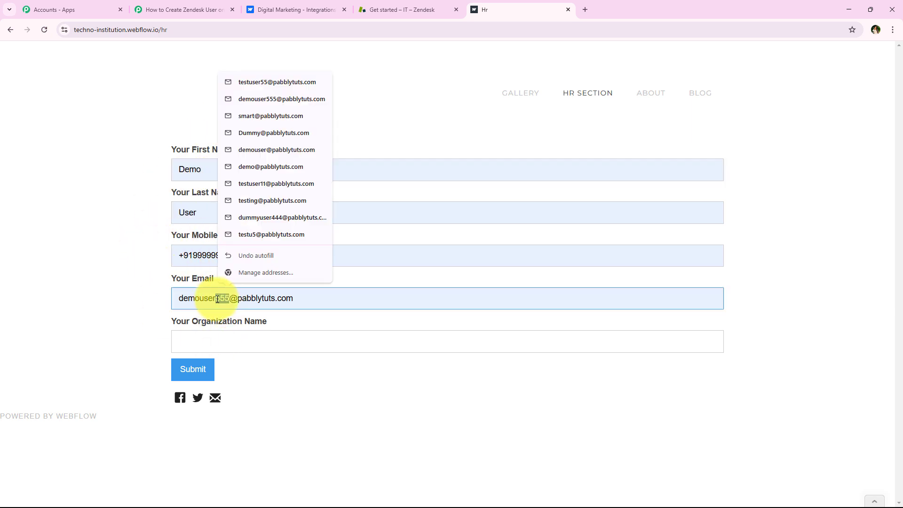
pyautogui.write('99')
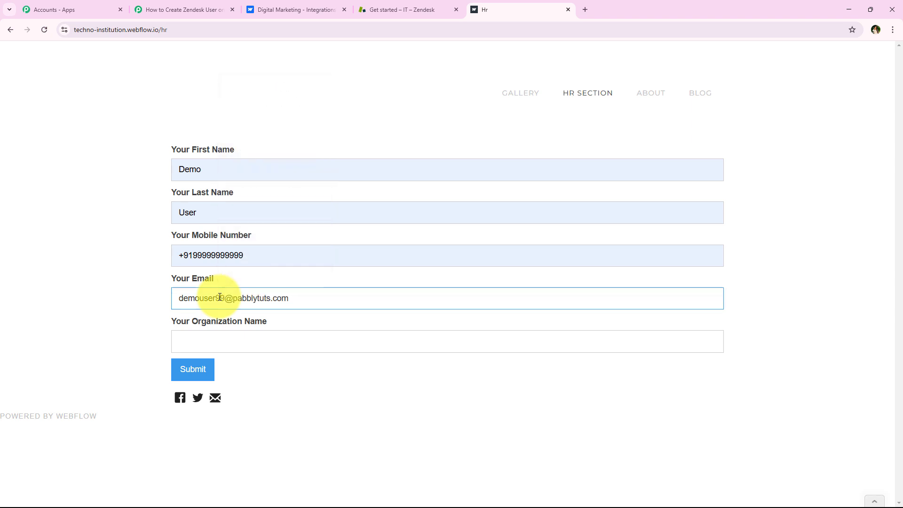
# - Set the form's organization name to Pabbly Tuts, submit the form and check the submission message
pyautogui.click(191, 340)
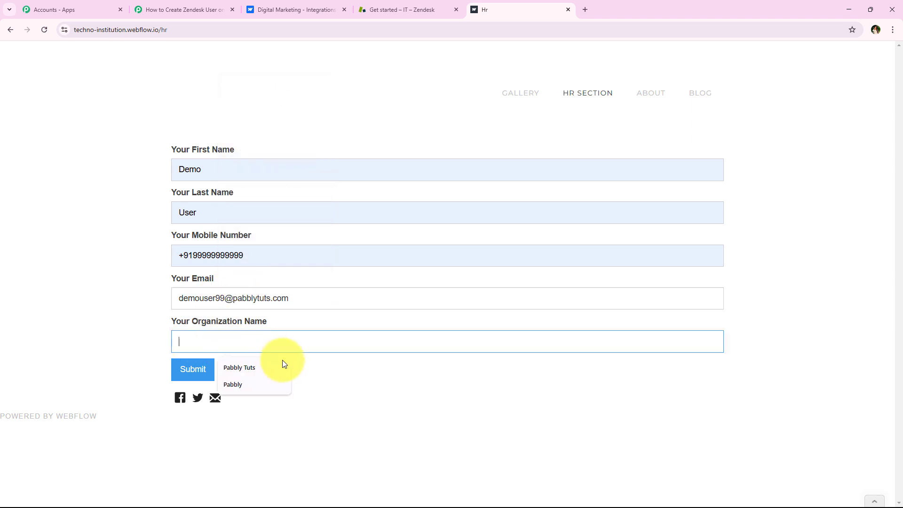
pyautogui.click(247, 370)
pyautogui.click(113, 327)
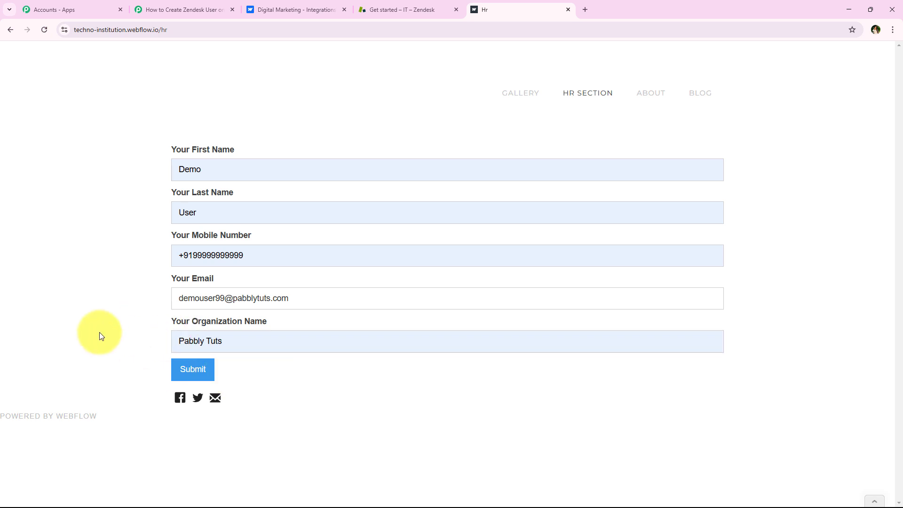
pyautogui.click(192, 370)
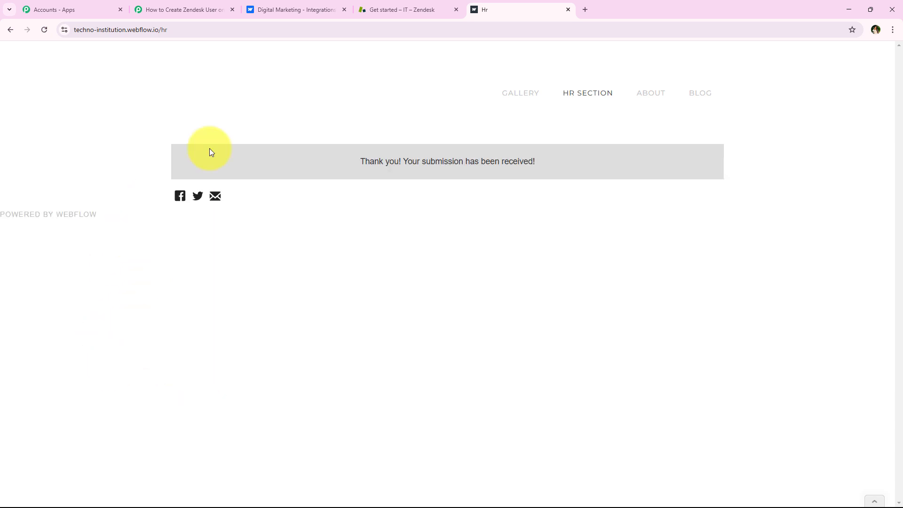
pyautogui.moveTo(338, 159); pyautogui.dragTo(515, 162)
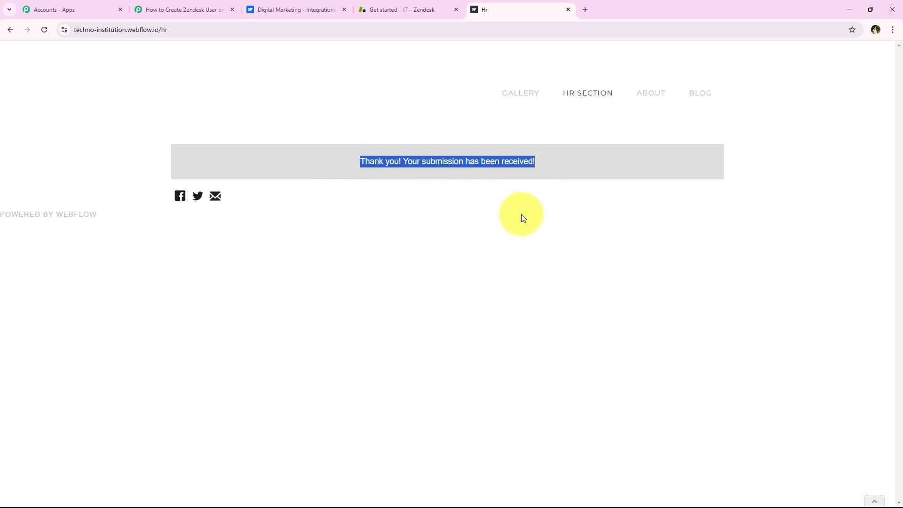
pyautogui.click(506, 229)
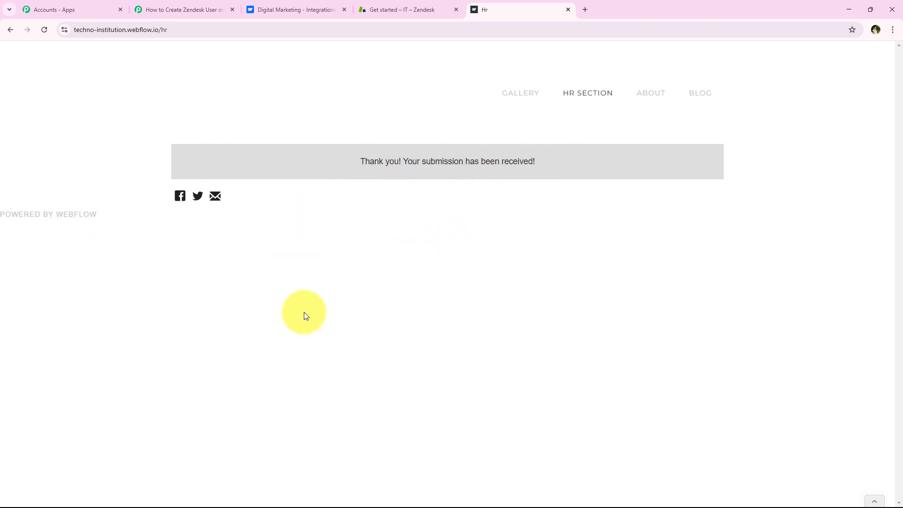
pyautogui.moveTo(62, 216); pyautogui.dragTo(79, 216)
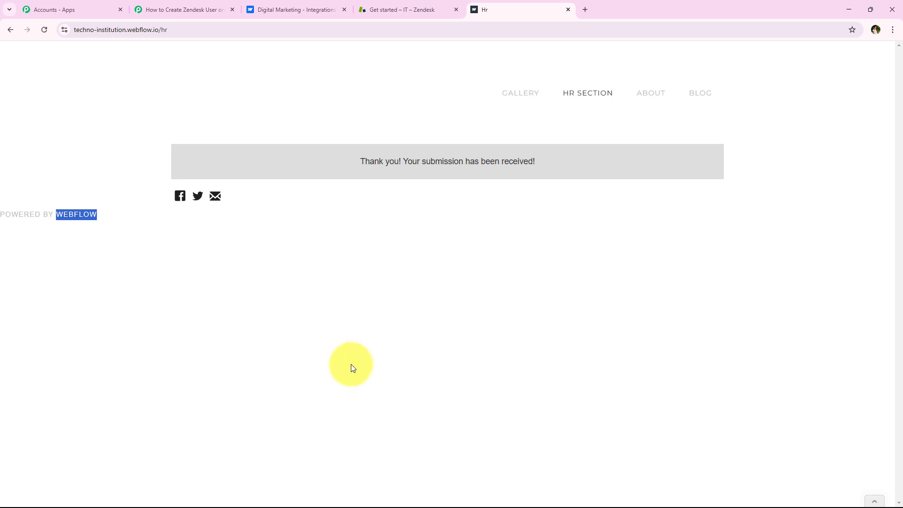
# - Switch to Pabbly Connect and examine the captured response's organization, mobile number, name and email values against the submitted form
pyautogui.click(193, 3)
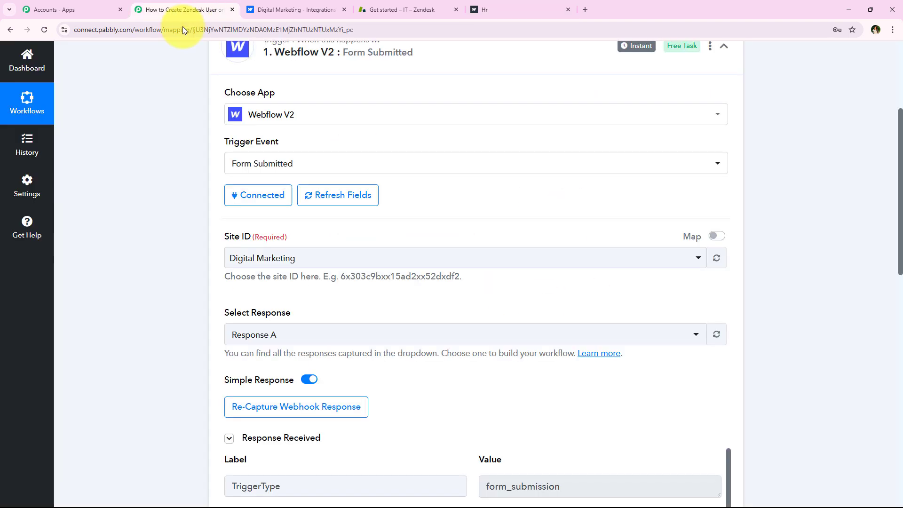
pyautogui.scroll(-5, 148, 210)
pyautogui.scroll(-2, 149, 210)
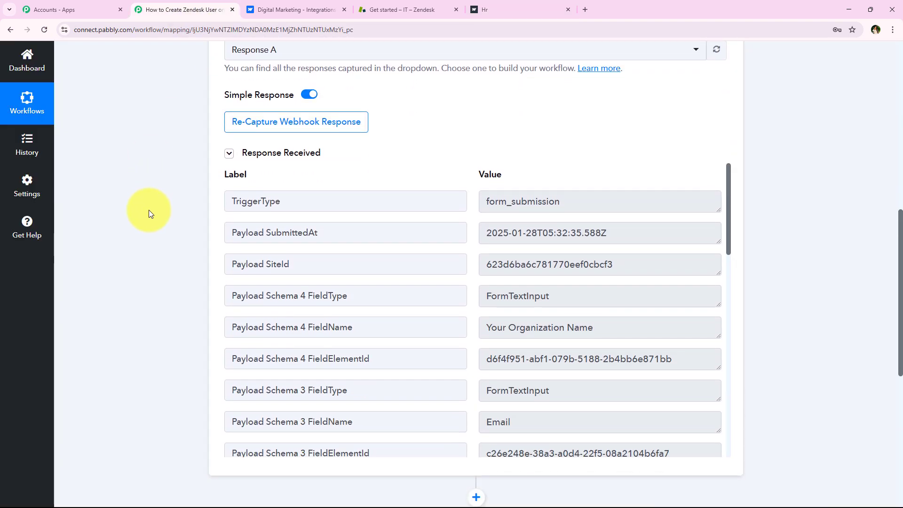
pyautogui.scroll(-10, 439, 290)
pyautogui.scroll(-3, 449, 288)
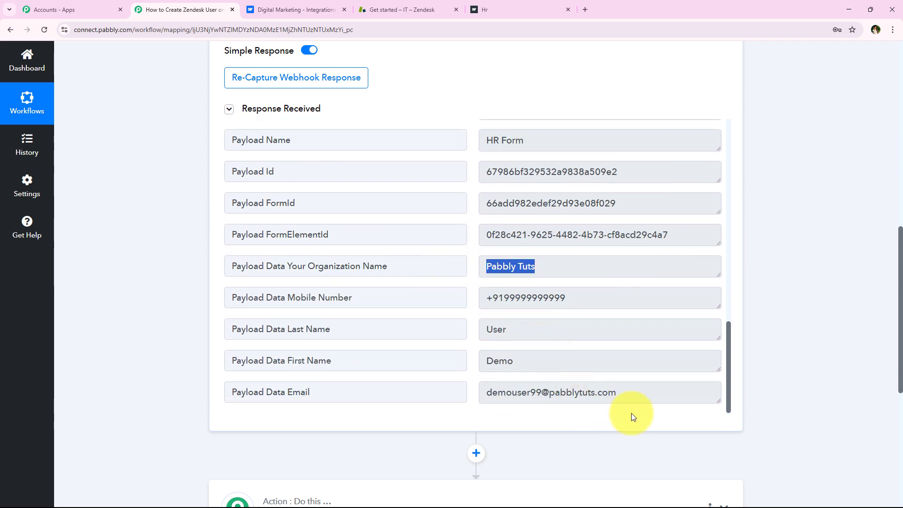
pyautogui.click(619, 360)
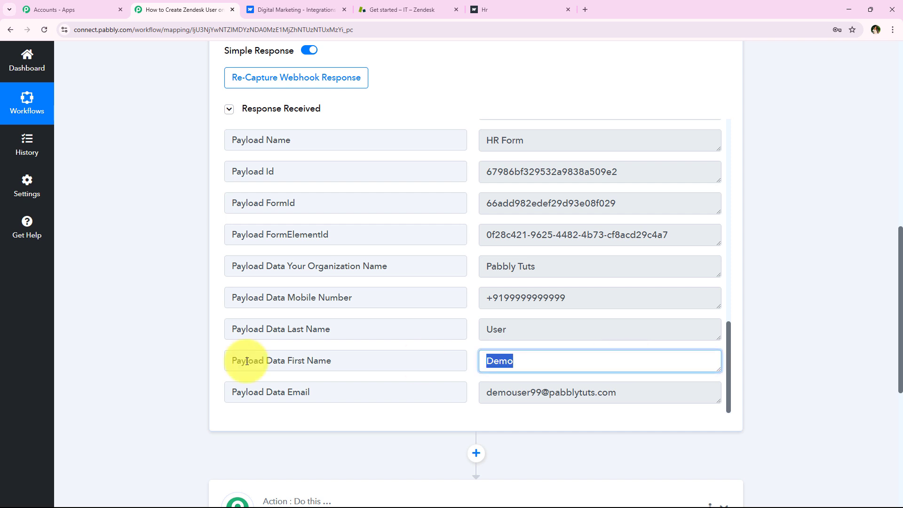
pyautogui.click(713, 332)
pyautogui.click(699, 302)
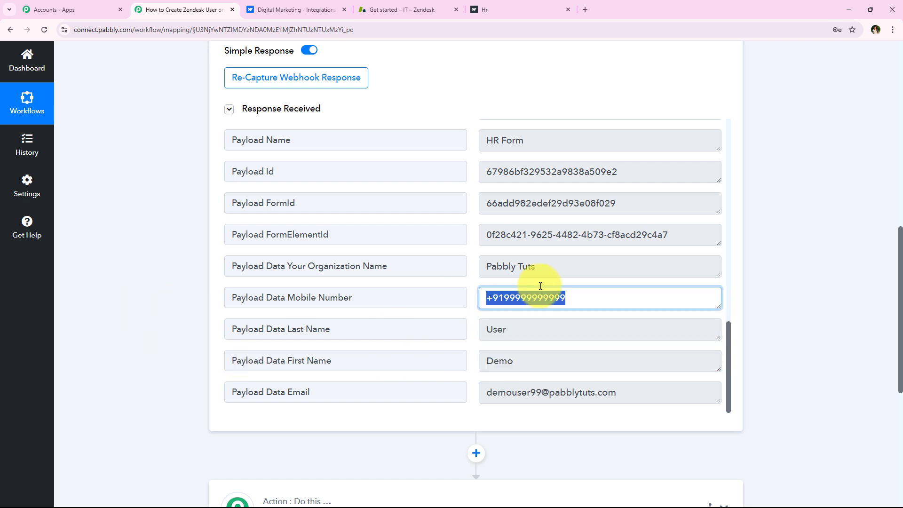
pyautogui.click(612, 264)
pyautogui.click(673, 394)
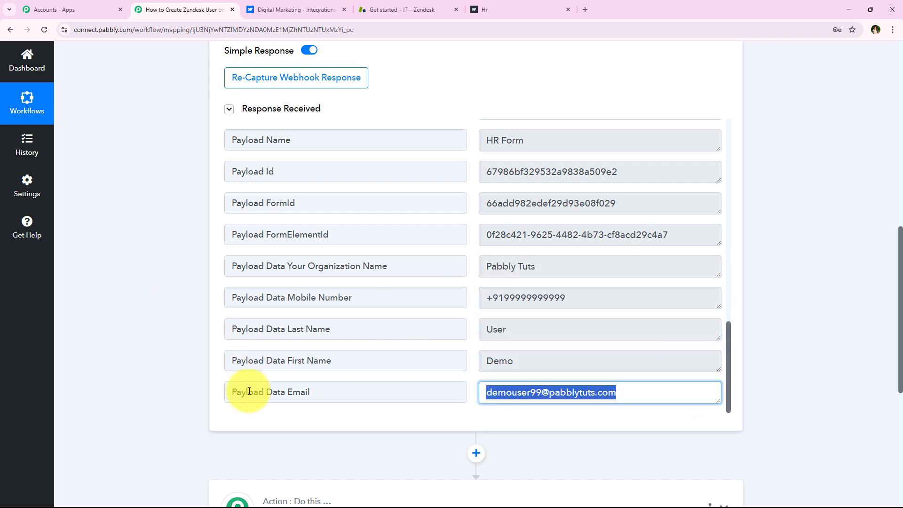
pyautogui.click(150, 337)
# - Collapse the Webflow V2 Form Submitted trigger step in the workflow
pyautogui.scroll(20, 147, 305)
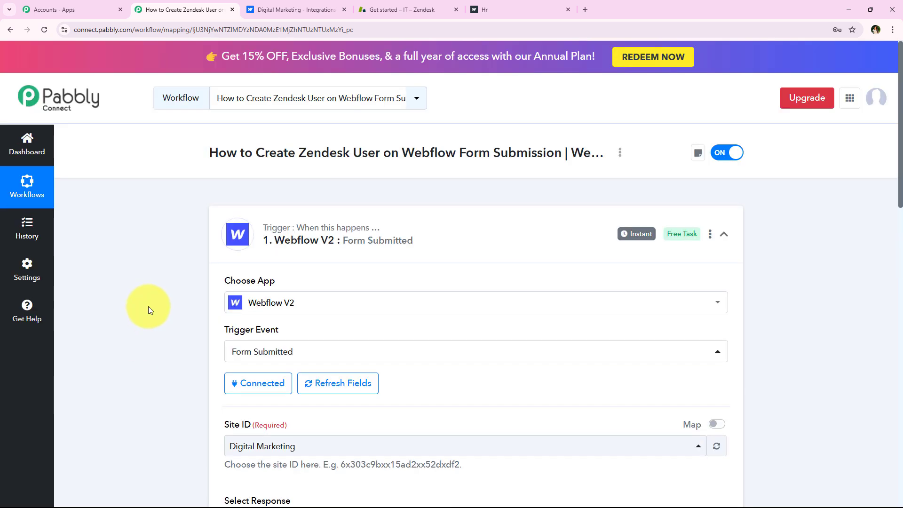
pyautogui.click(489, 222)
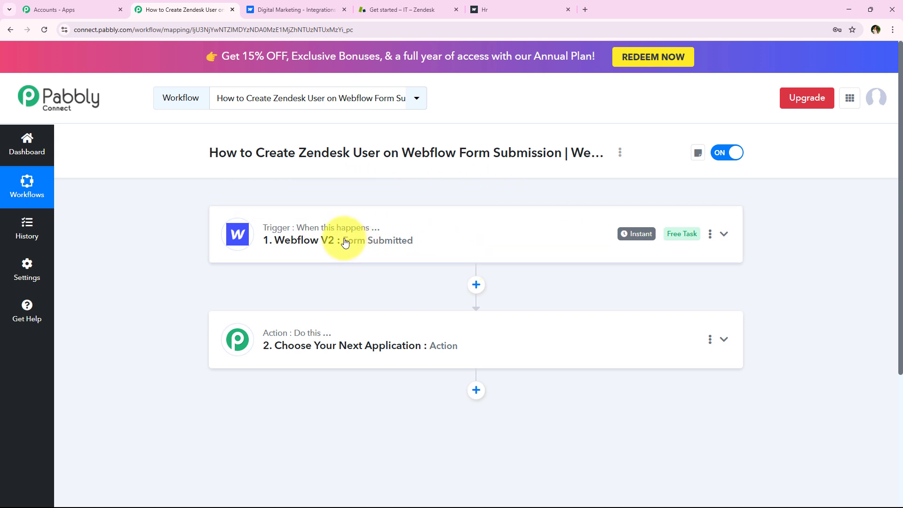
pyautogui.moveTo(345, 242); pyautogui.dragTo(277, 254)
pyautogui.click(121, 334)
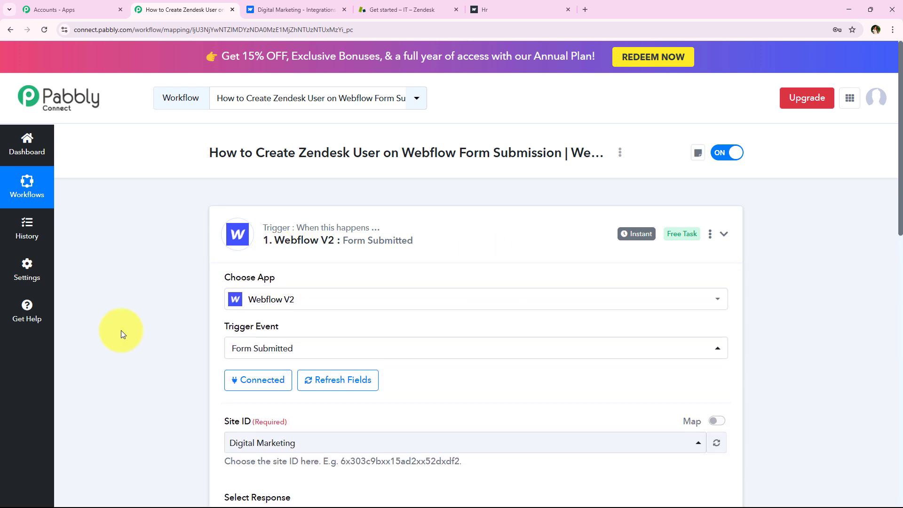
pyautogui.click(358, 247)
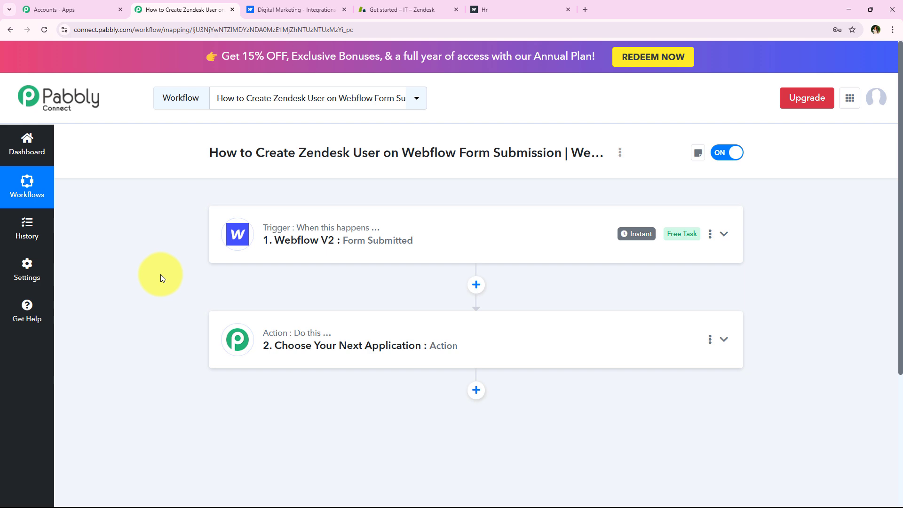
# - Expand the workflow's action step, search the apps for "Zende" and choose Zendesk
pyautogui.click(308, 351)
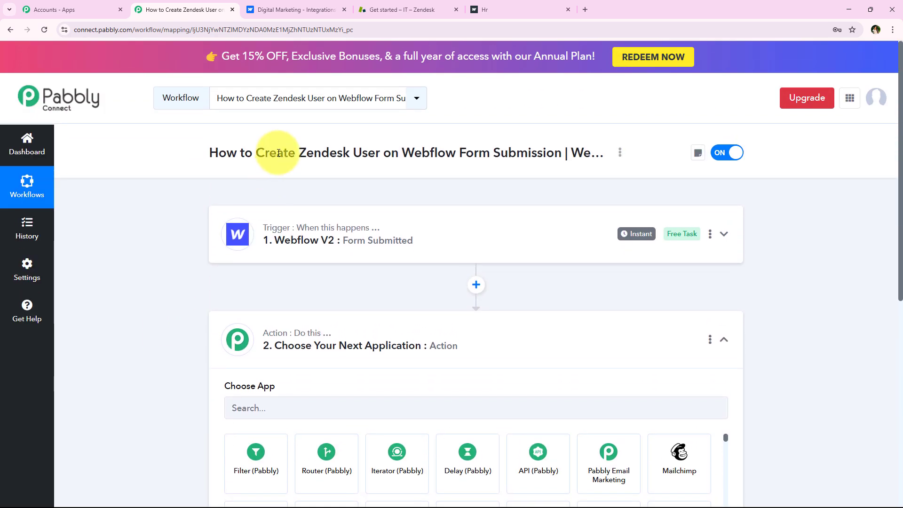
pyautogui.moveTo(256, 152); pyautogui.dragTo(563, 155)
pyautogui.click(307, 409)
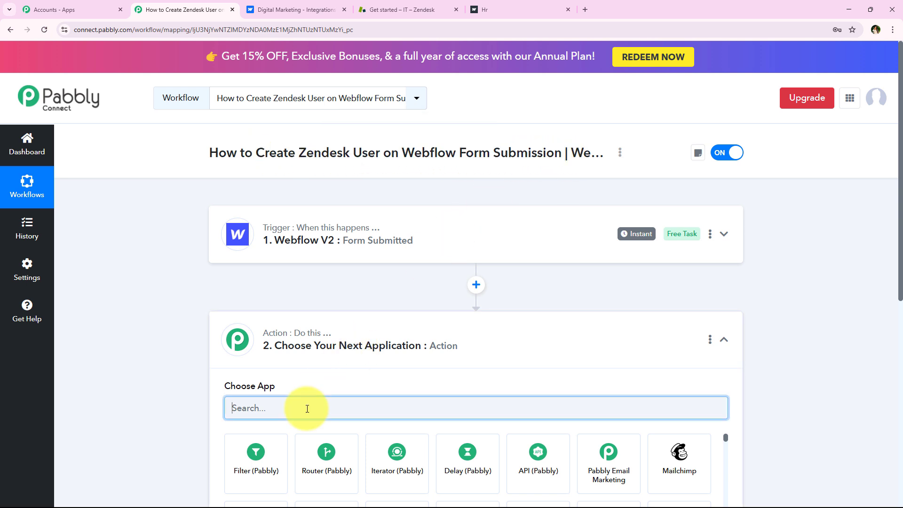
pyautogui.scroll(-2, 307, 408)
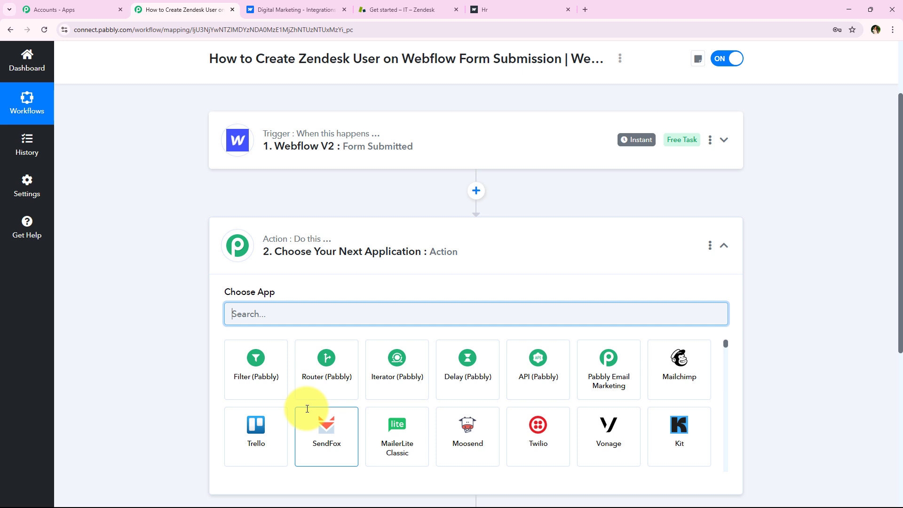
pyautogui.write('Z')
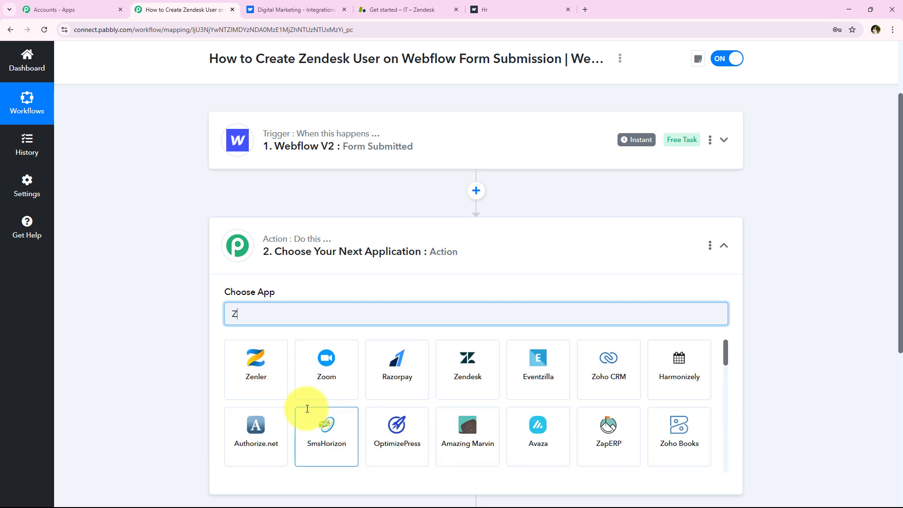
pyautogui.write('rende')
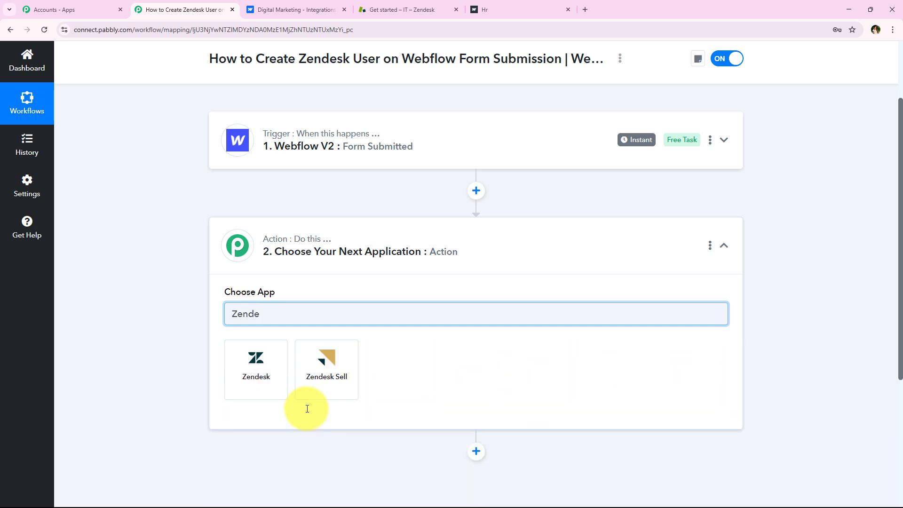
pyautogui.click(253, 362)
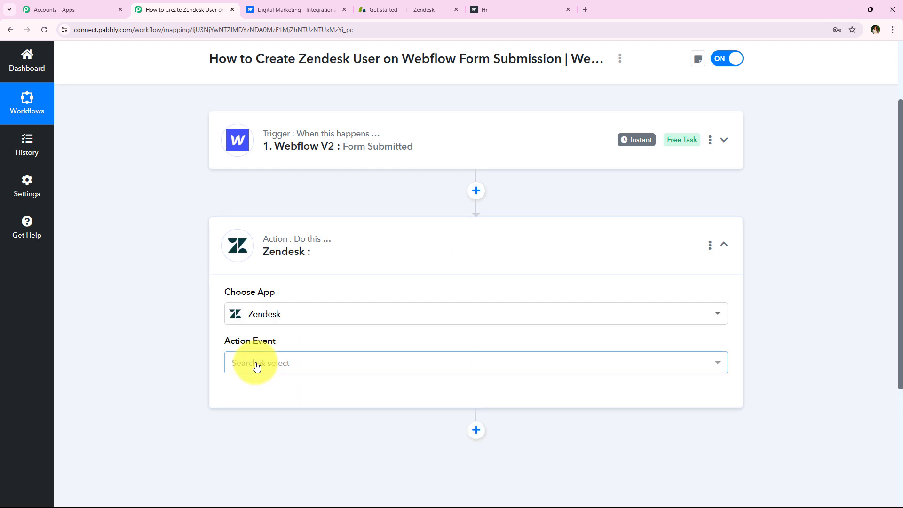
# - Set the Zendesk action event to Create User and open its account connection settings
pyautogui.click(255, 365)
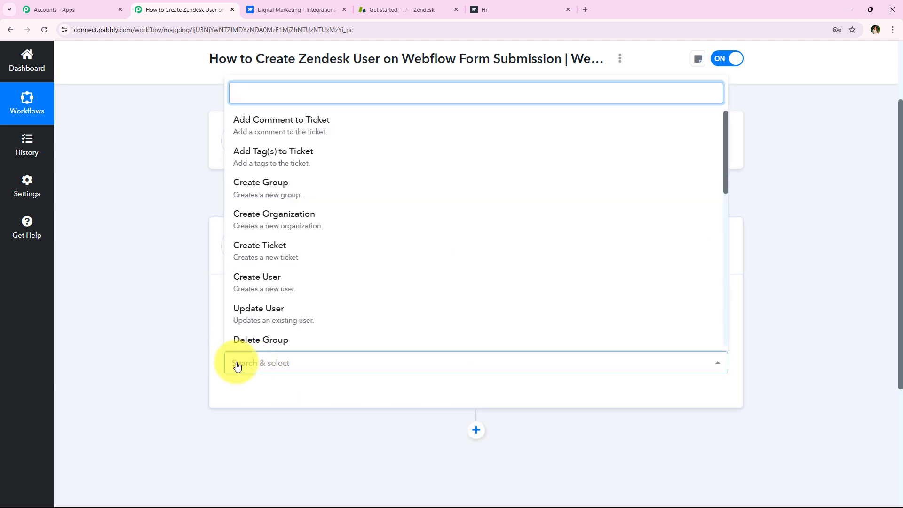
pyautogui.click(258, 277)
pyautogui.click(248, 404)
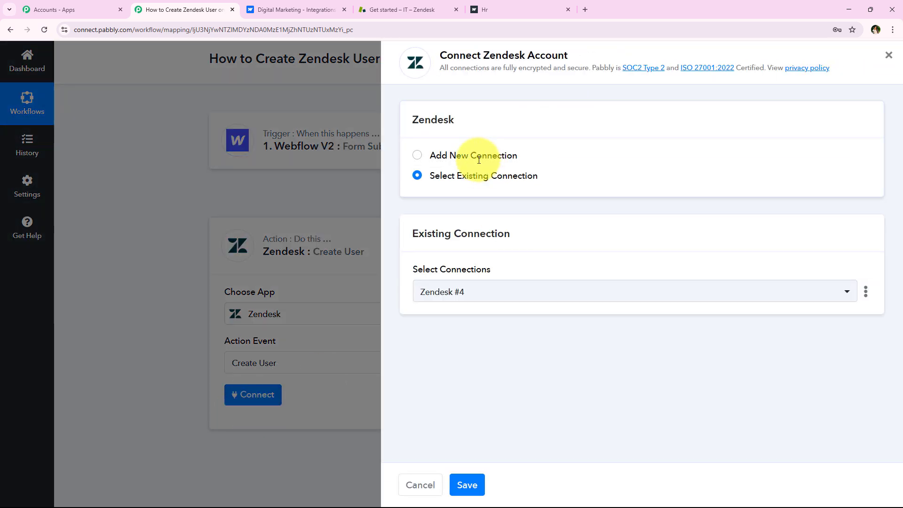
# - Choose to add a new Zendesk connection and clear the prefilled Zendesk username and API token
pyautogui.click(476, 156)
pyautogui.click(499, 176)
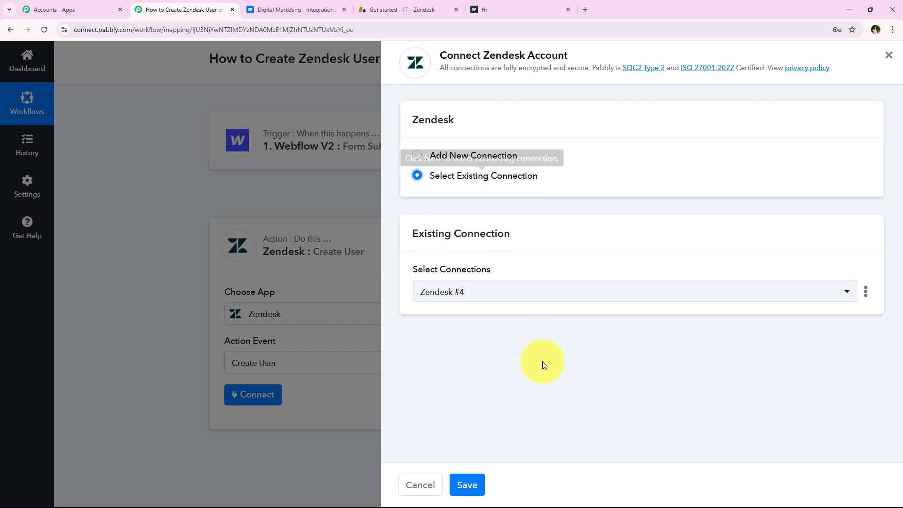
pyautogui.click(488, 155)
pyautogui.scroll(-3, 517, 221)
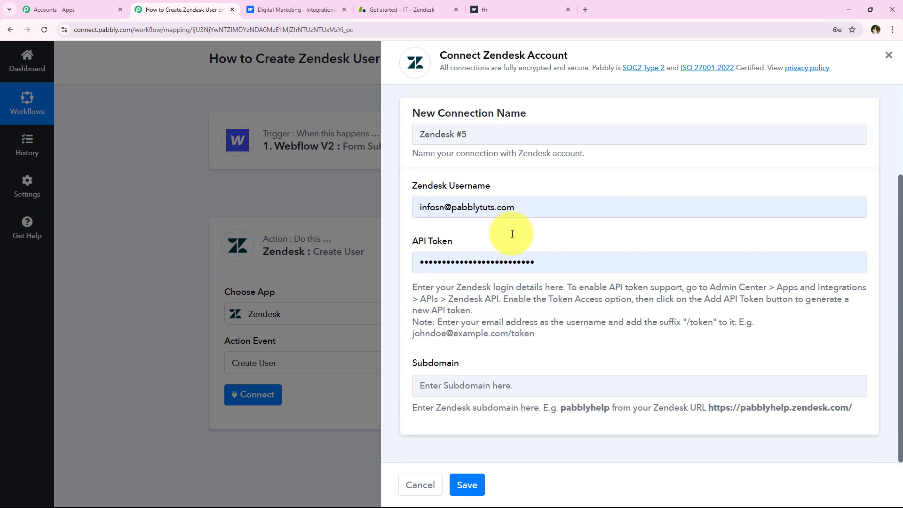
pyautogui.click(614, 215)
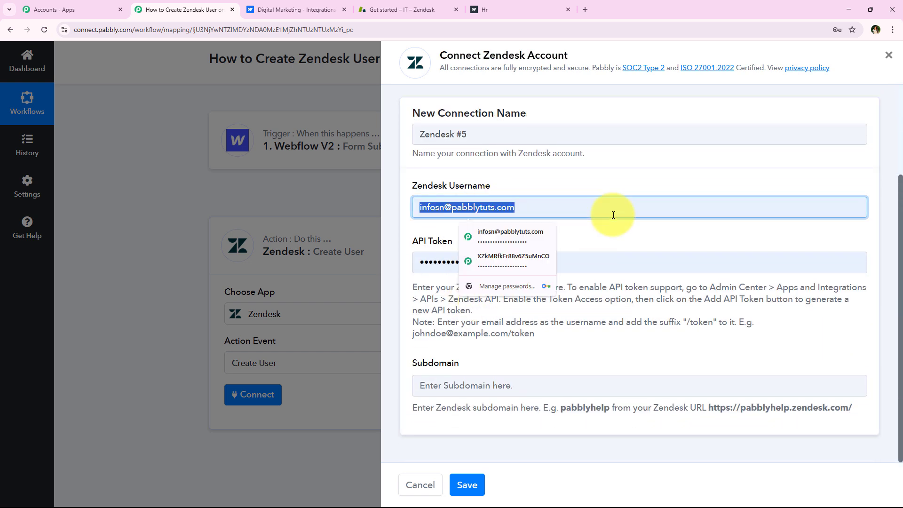
pyautogui.click(647, 269)
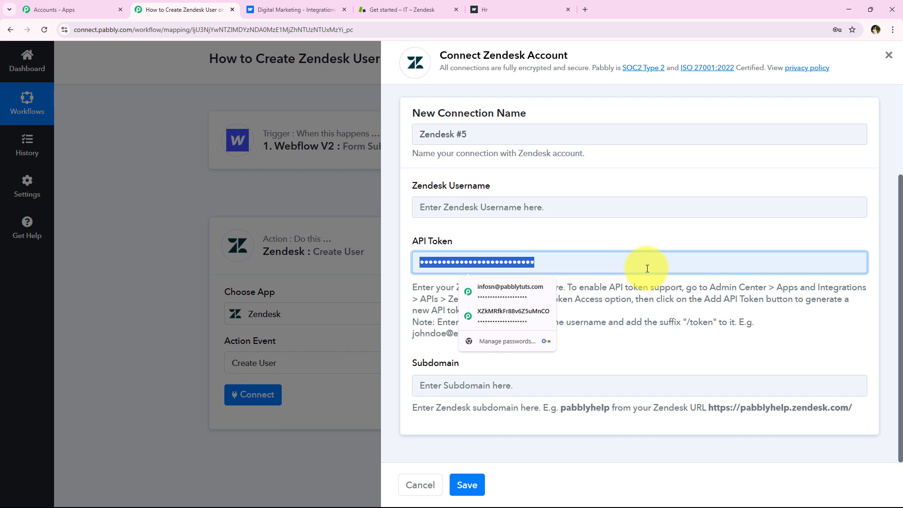
pyautogui.click(695, 326)
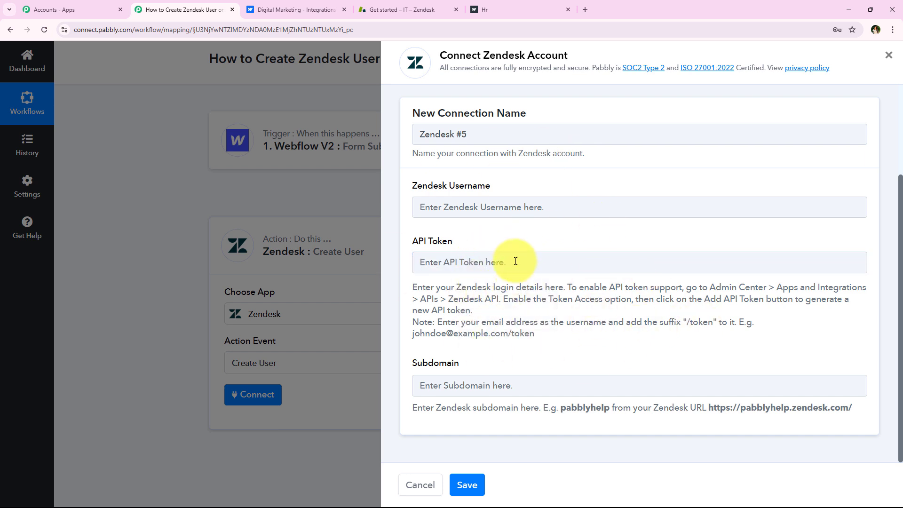
# - Read the connection notes on Zendesk login details and the "/token" suffix required for the username
pyautogui.moveTo(409, 288); pyautogui.dragTo(572, 286)
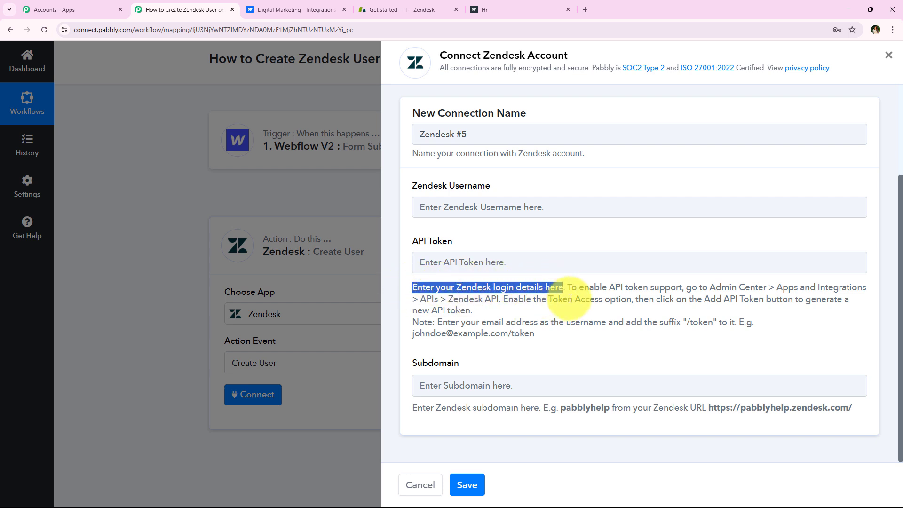
pyautogui.click(581, 287)
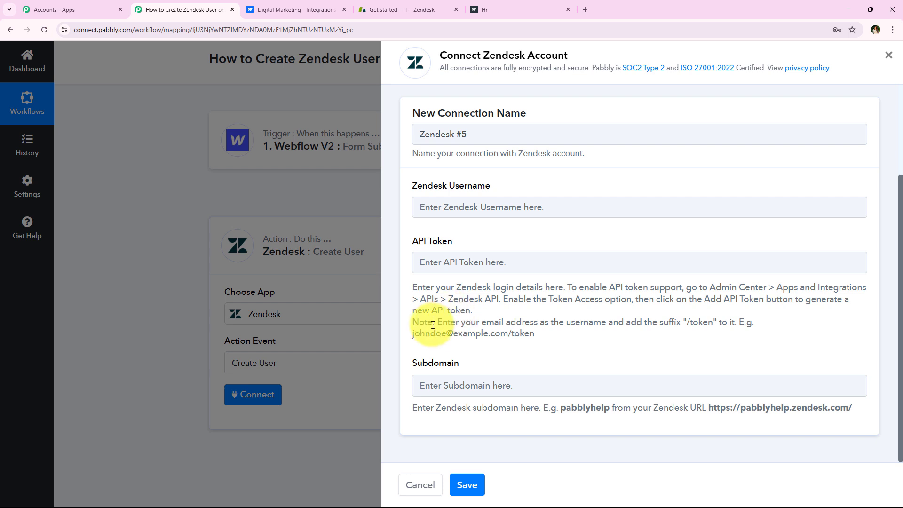
pyautogui.moveTo(439, 323); pyautogui.dragTo(755, 322)
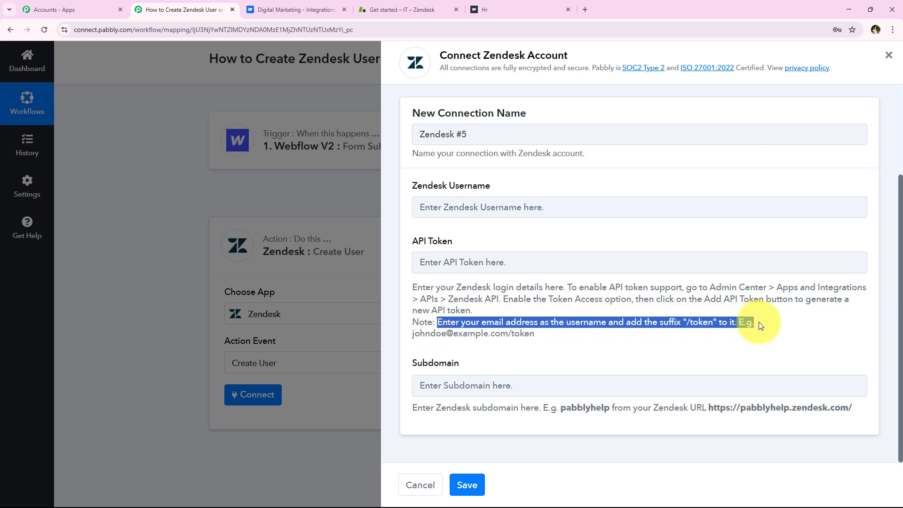
pyautogui.click(665, 346)
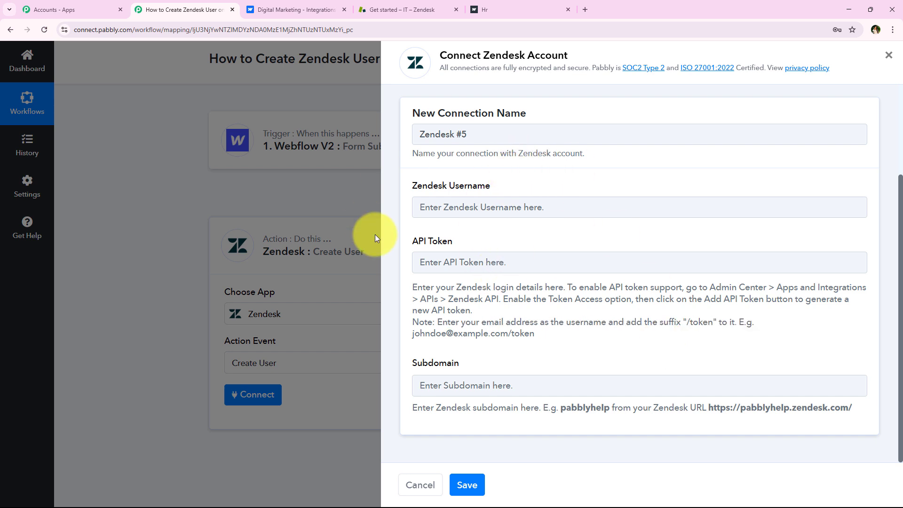
pyautogui.click(529, 205)
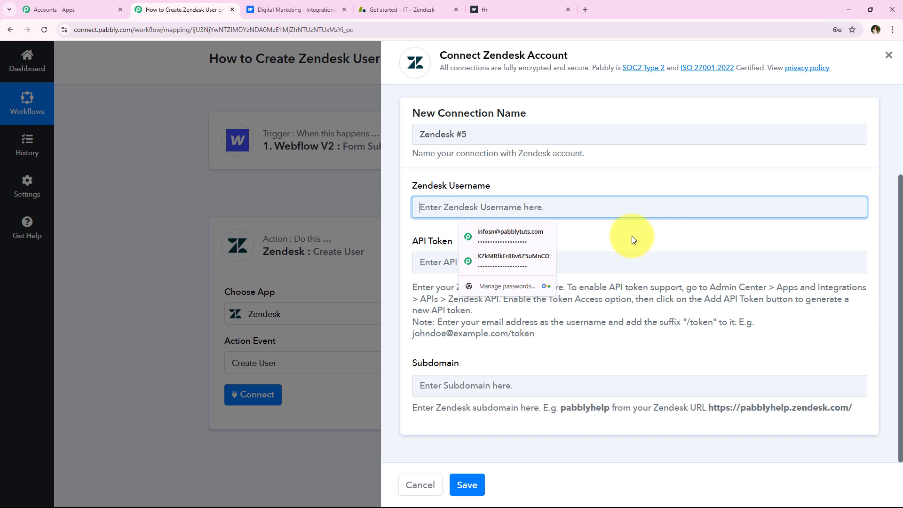
pyautogui.click(601, 226)
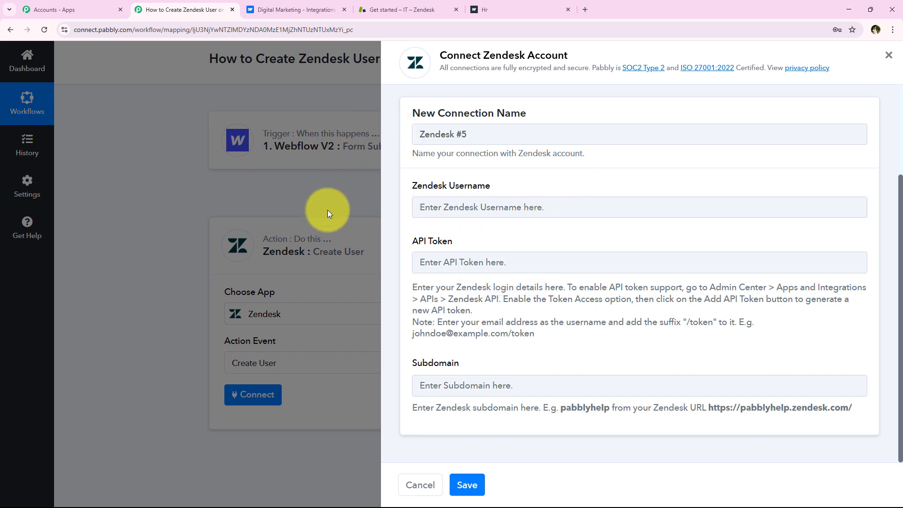
# - Switch to Zendesk, open the account's own profile, dismiss the chat widget and copy the primary email address
pyautogui.click(402, 10)
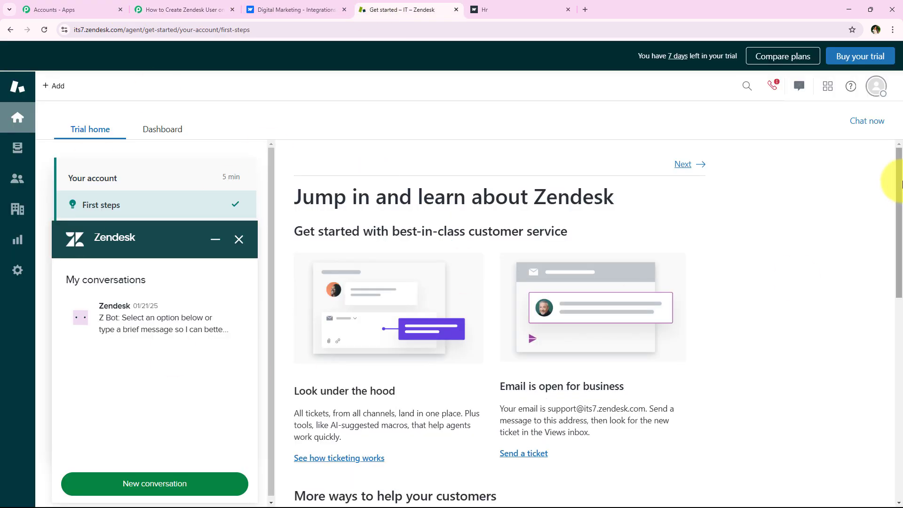
pyautogui.click(875, 87)
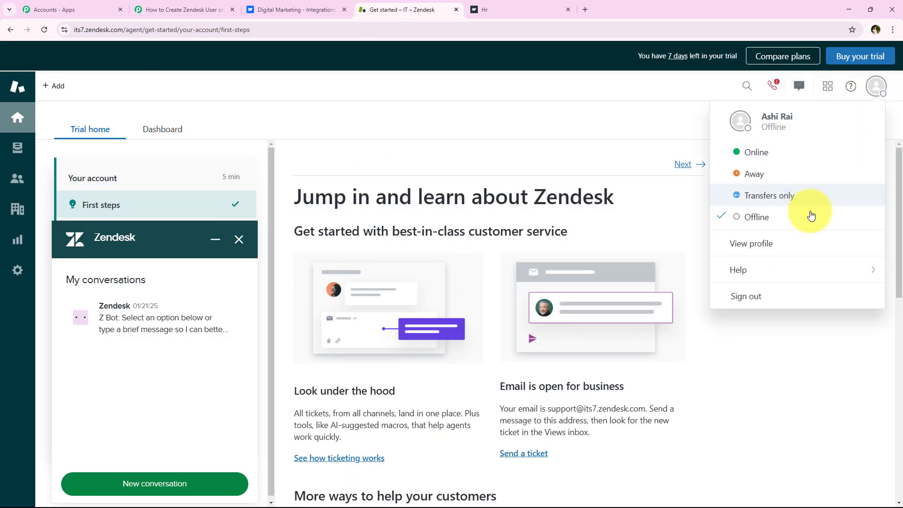
pyautogui.click(808, 245)
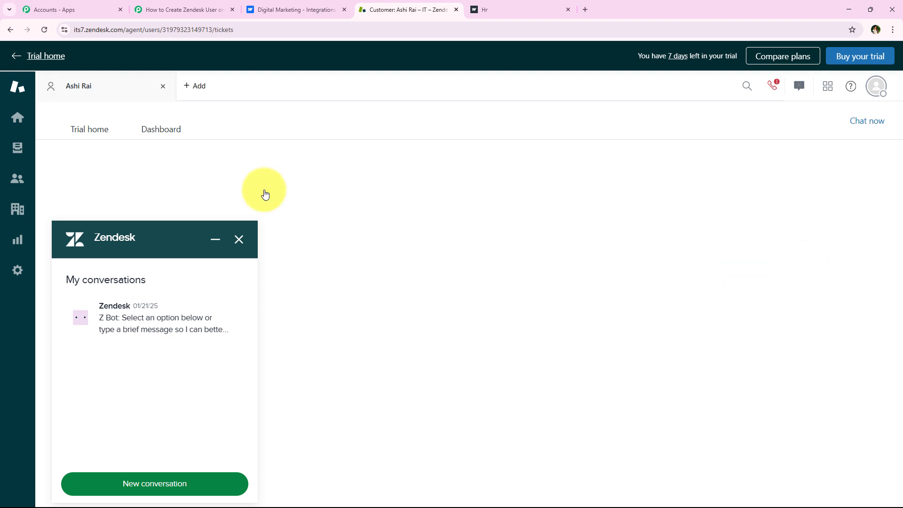
pyautogui.click(239, 240)
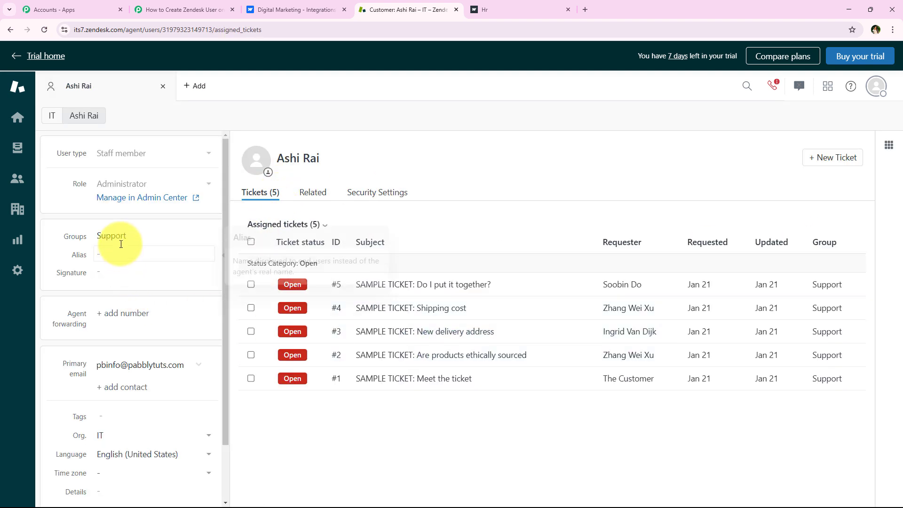
pyautogui.moveTo(94, 366)
pyautogui.moveTo(94, 366)
pyautogui.mouseDown()
pyautogui.moveTo(178, 370)
pyautogui.moveTo(96, 367)
pyautogui.mouseUp()
pyautogui.click(177, 370)
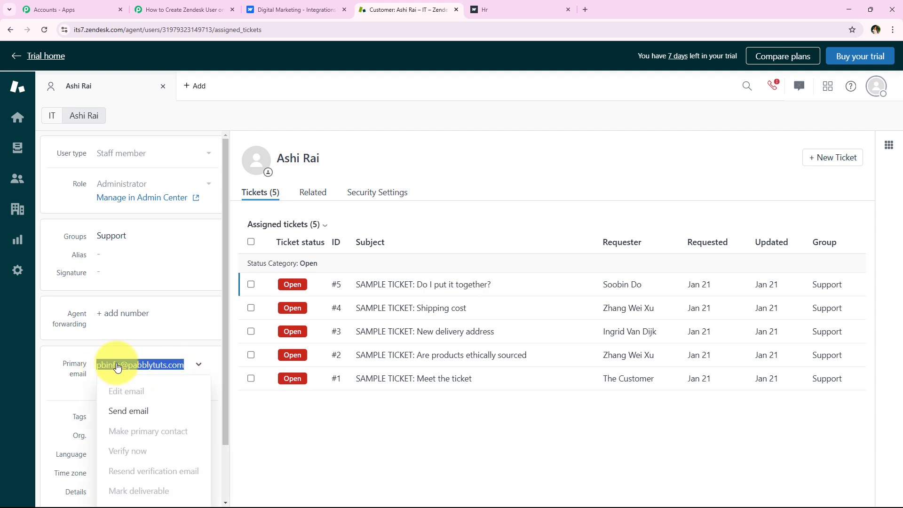
pyautogui.rightClick(125, 366)
pyautogui.click(140, 378)
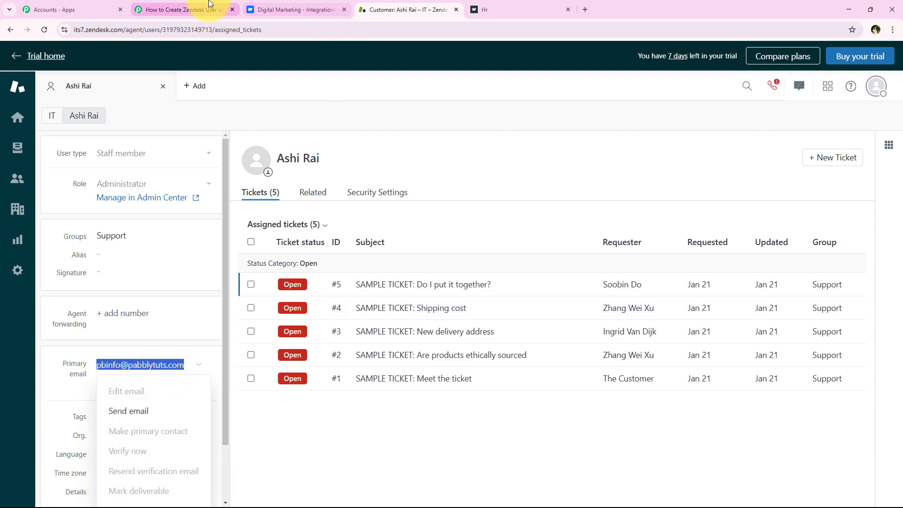
# - Switch to Pabbly Connect and enter the copied email followed by "/token" as the Zendesk username
pyautogui.click(183, 9)
pyautogui.rightClick(503, 197)
pyautogui.click(532, 285)
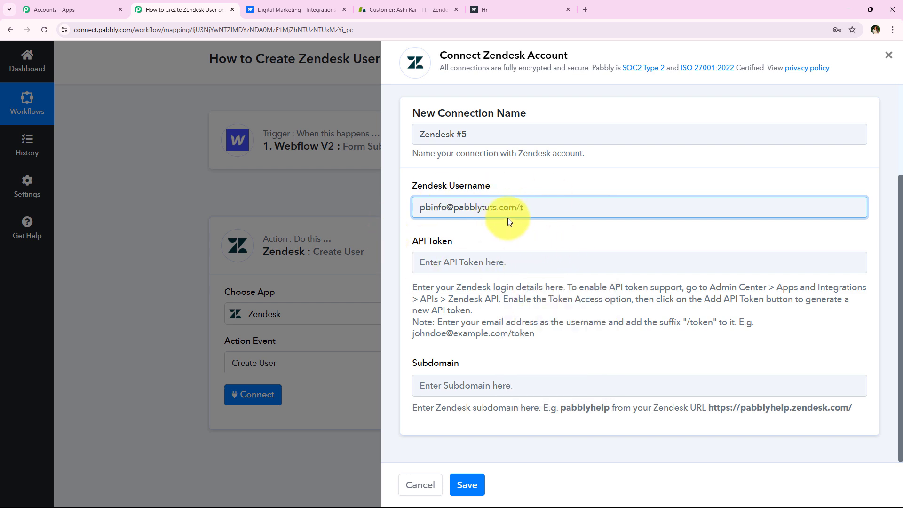
pyautogui.write('/token')
pyautogui.click(371, 291)
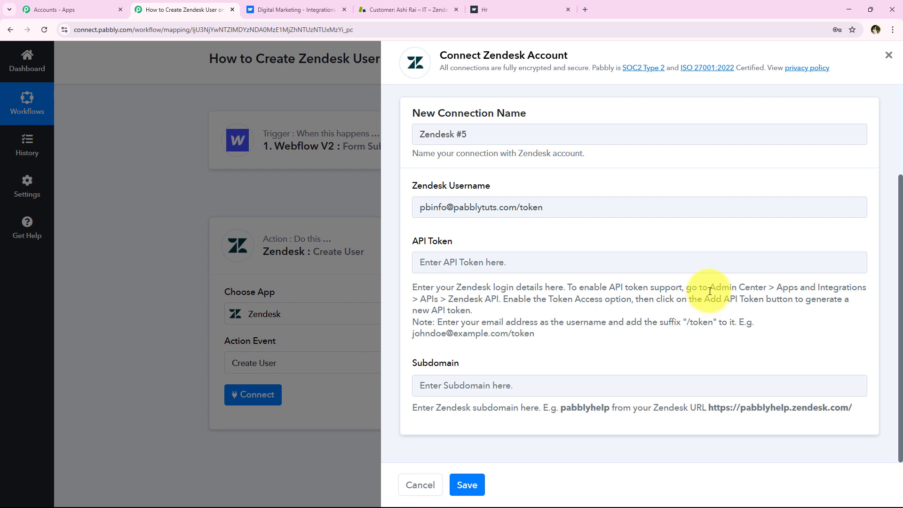
# - Check where API tokens are managed, then switch to Zendesk and open its Admin Center
pyautogui.moveTo(709, 291); pyautogui.dragTo(766, 291)
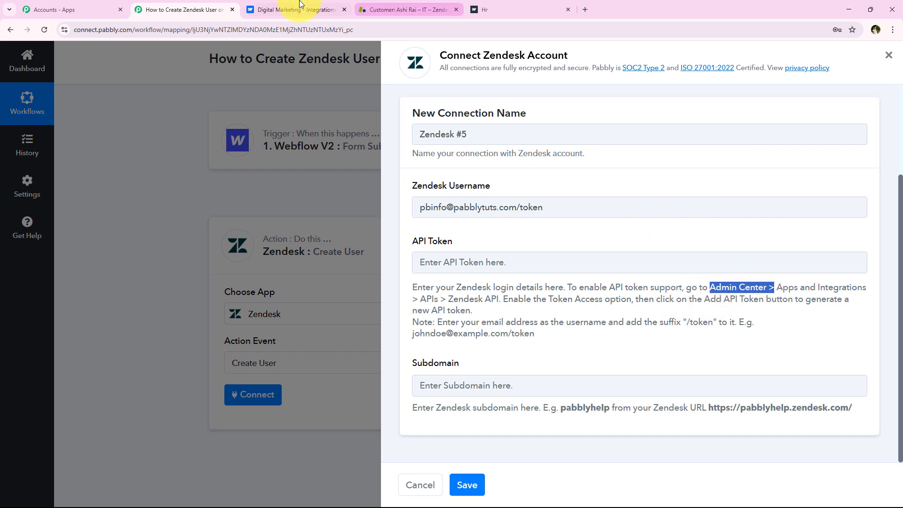
pyautogui.click(364, 7)
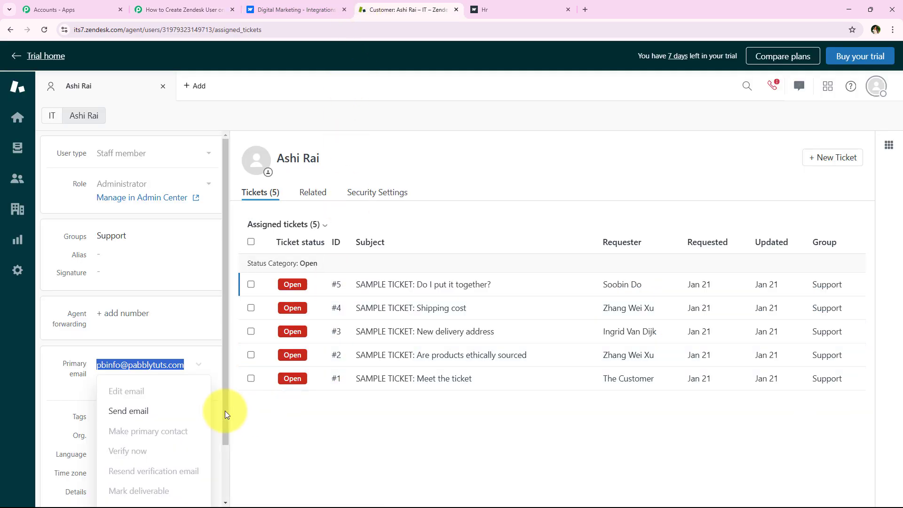
pyautogui.click(13, 271)
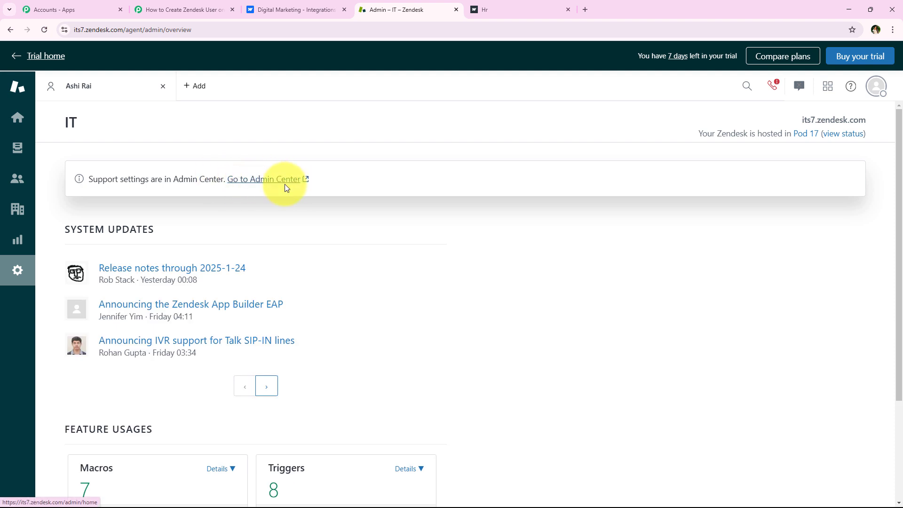
pyautogui.click(244, 180)
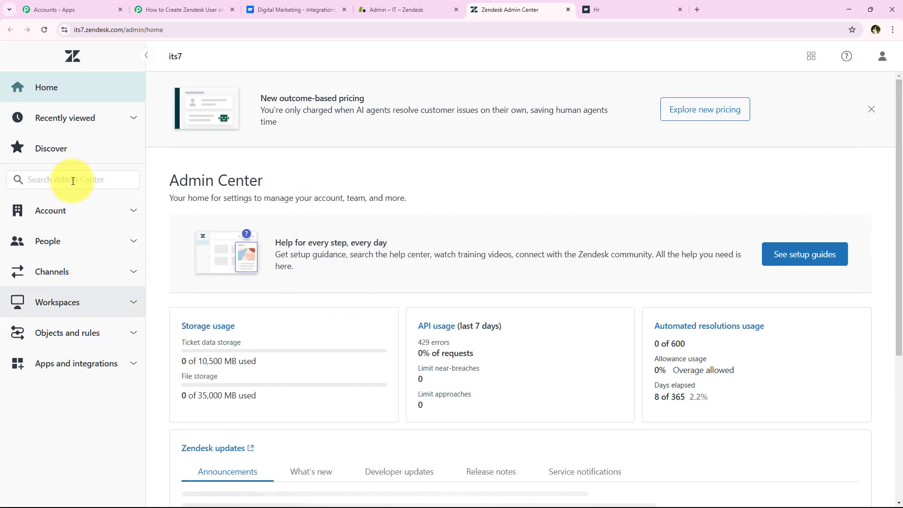
# - Open the Zendesk API settings among the APIs in Apps and integrations
pyautogui.click(80, 369)
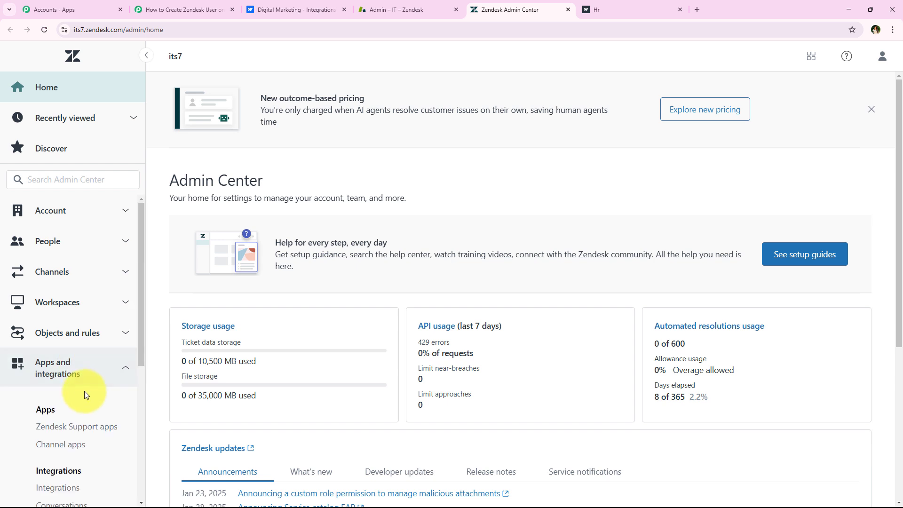
pyautogui.scroll(-2, 83, 333)
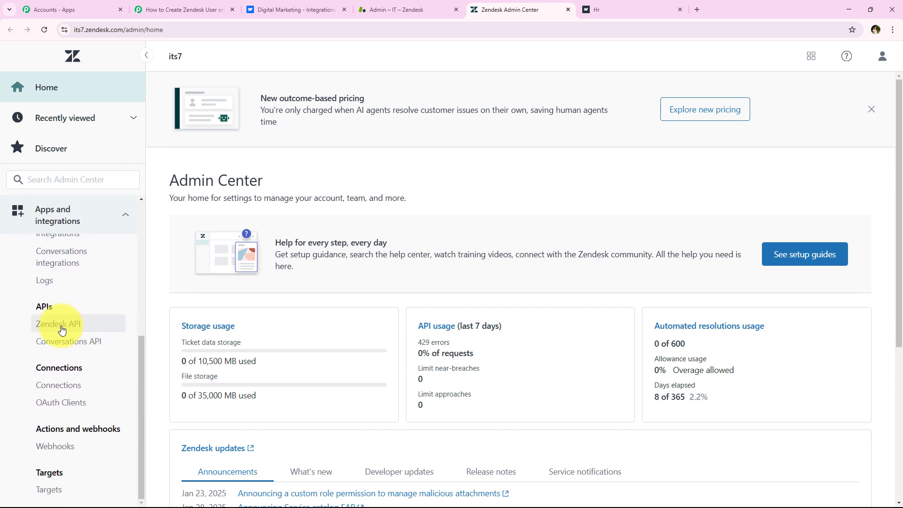
pyautogui.doubleClick(43, 306)
pyautogui.click(36, 326)
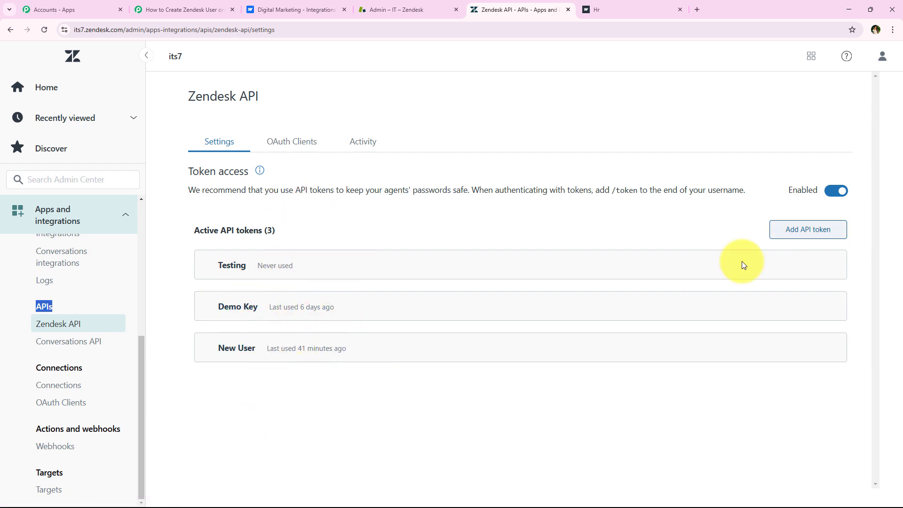
# - Add an API token with the description "New User", copy the token and save it
pyautogui.click(826, 231)
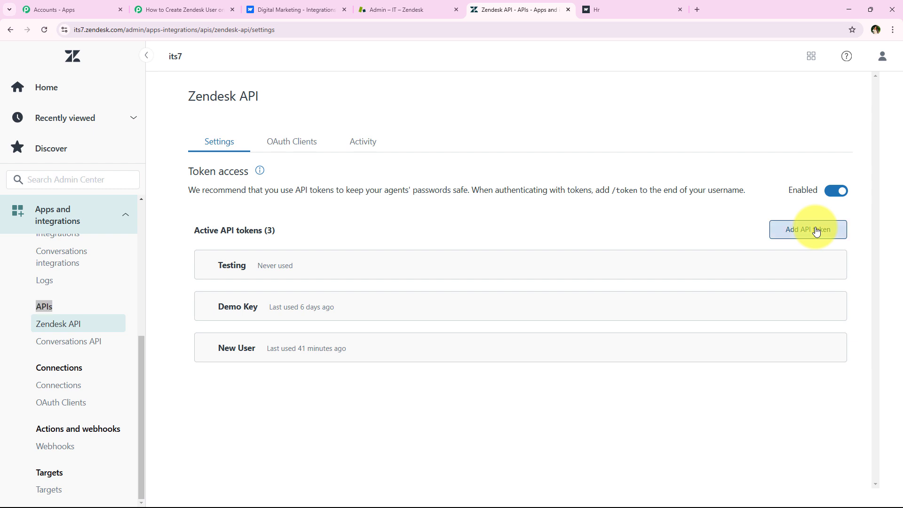
pyautogui.click(247, 246)
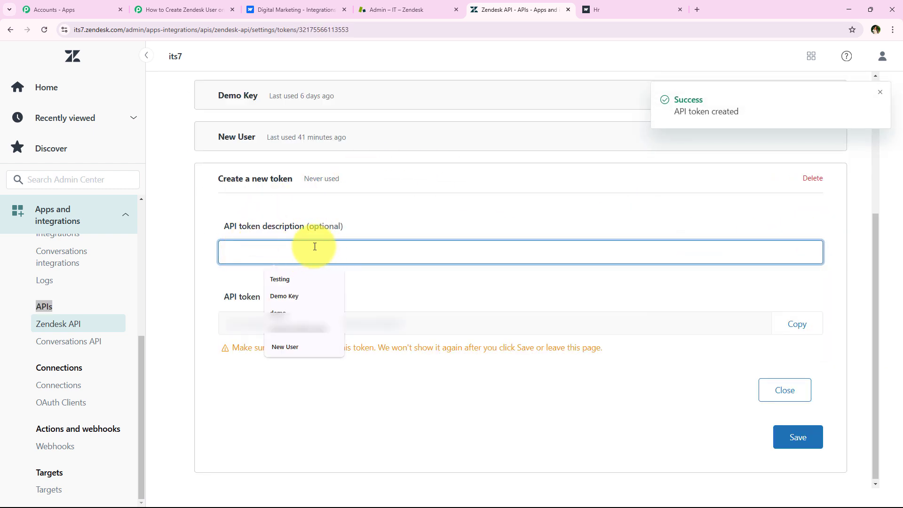
pyautogui.write('New User')
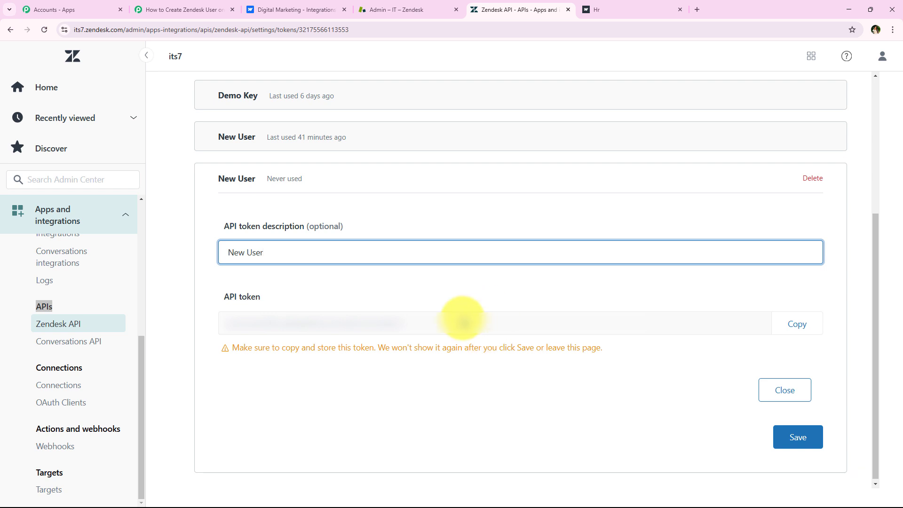
pyautogui.moveTo(463, 319); pyautogui.dragTo(197, 309)
pyautogui.click(397, 388)
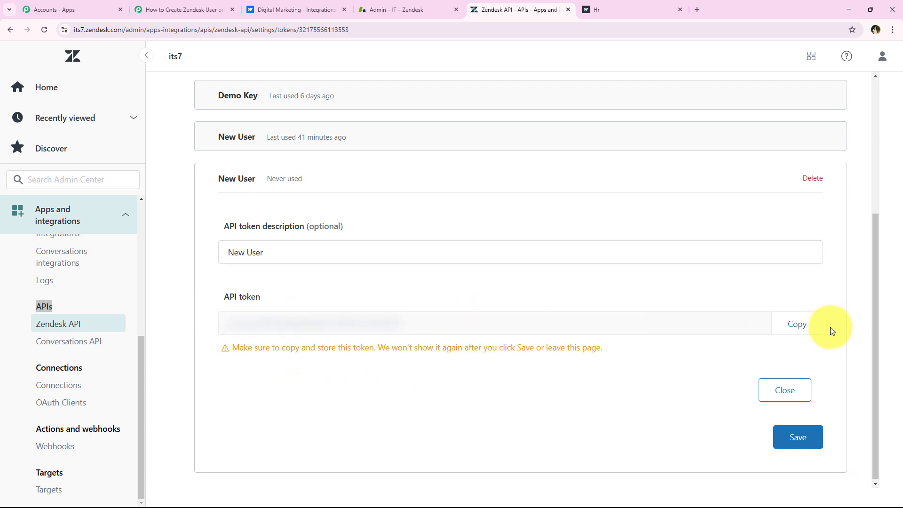
pyautogui.click(799, 325)
pyautogui.click(799, 434)
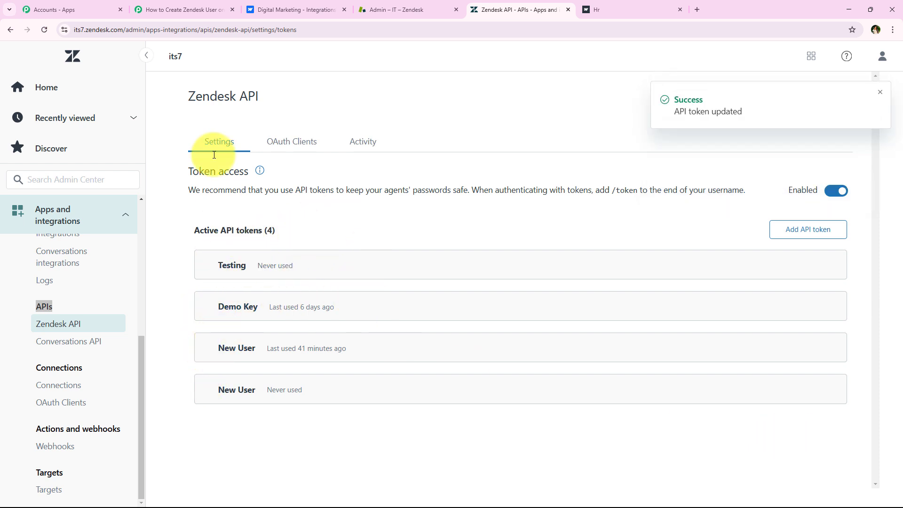
# - Expand the newly saved, never-used New User token and examine its details
pyautogui.moveTo(211, 395); pyautogui.dragTo(349, 399)
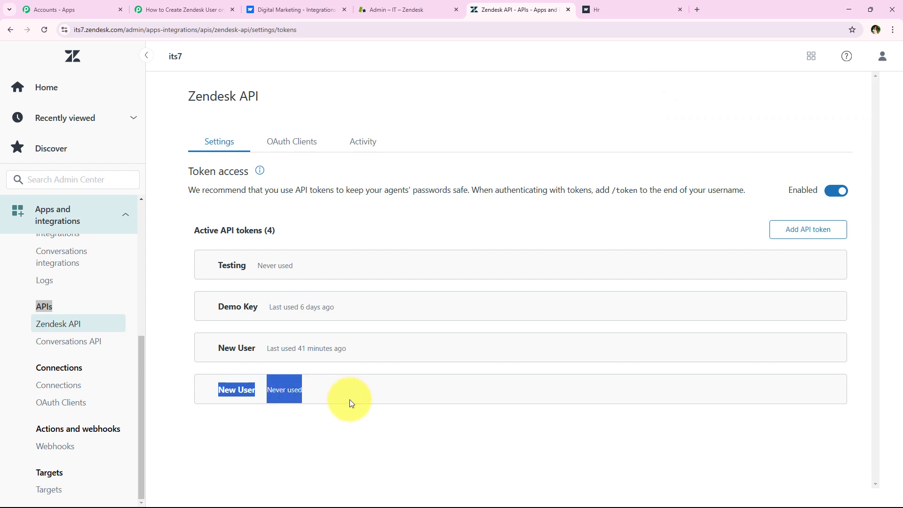
pyautogui.click(332, 377)
pyautogui.scroll(-1, 288, 414)
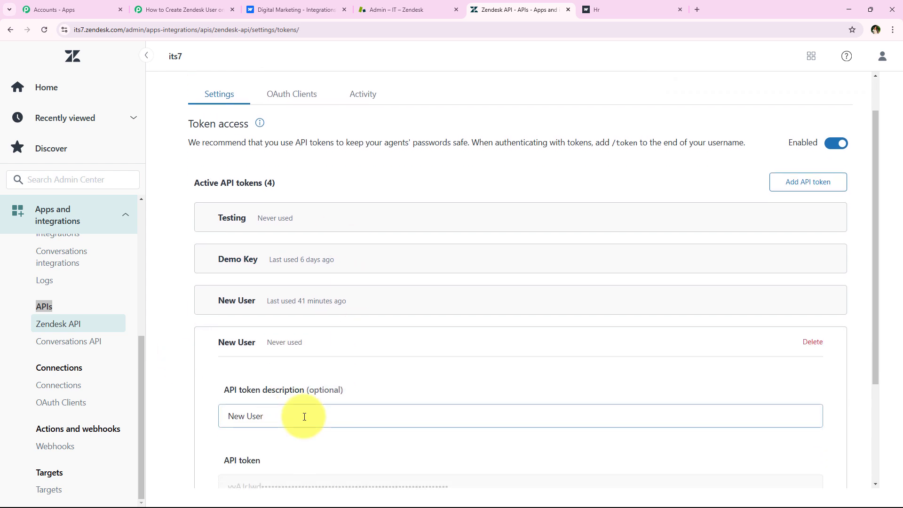
pyautogui.scroll(-2, 373, 397)
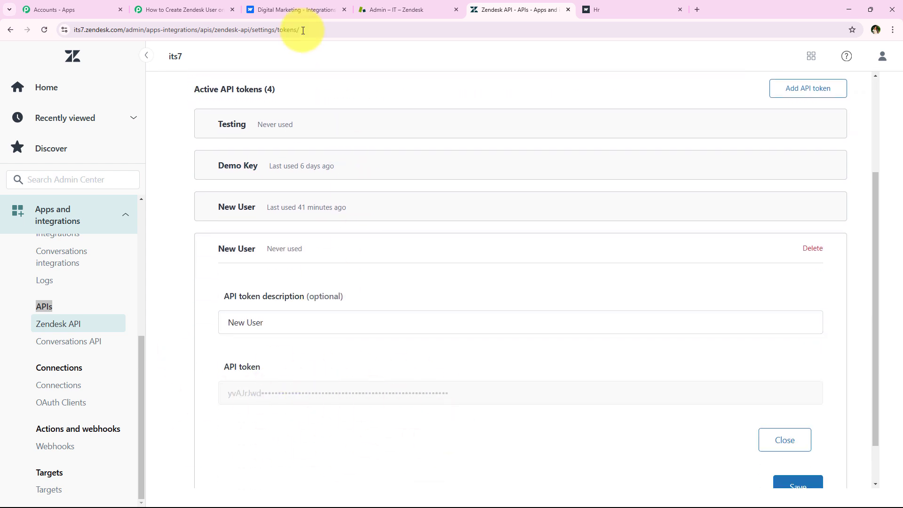
# - Switch back to the Pabbly Connect workflow and paste the copied API token into the Zendesk connection's API Token field
pyautogui.click(220, 8)
pyautogui.rightClick(481, 262)
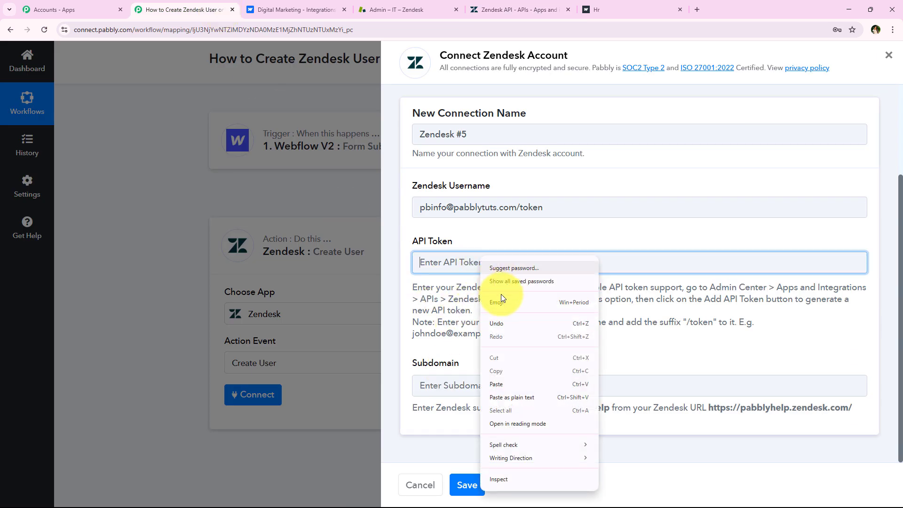
pyautogui.click(515, 386)
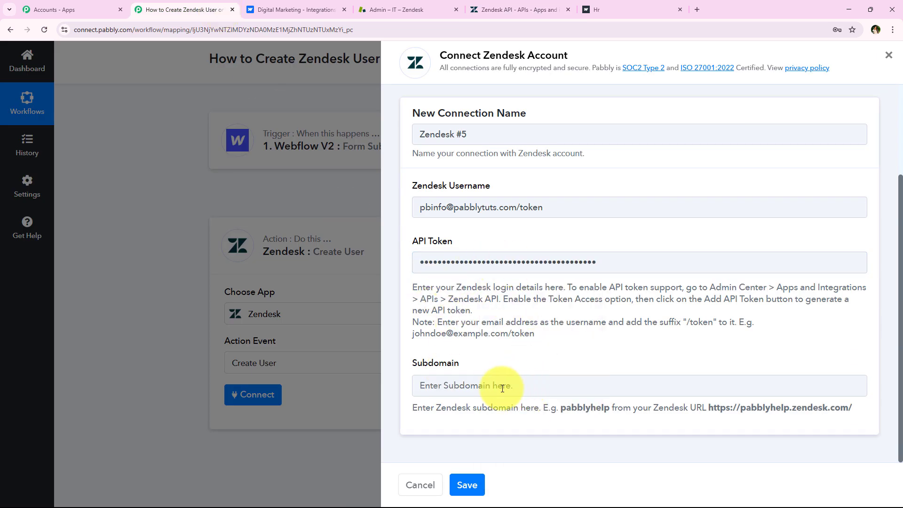
# - Examine the Subdomain field's hint to see which part of the example Zendesk URL is required
pyautogui.moveTo(412, 363); pyautogui.dragTo(459, 363)
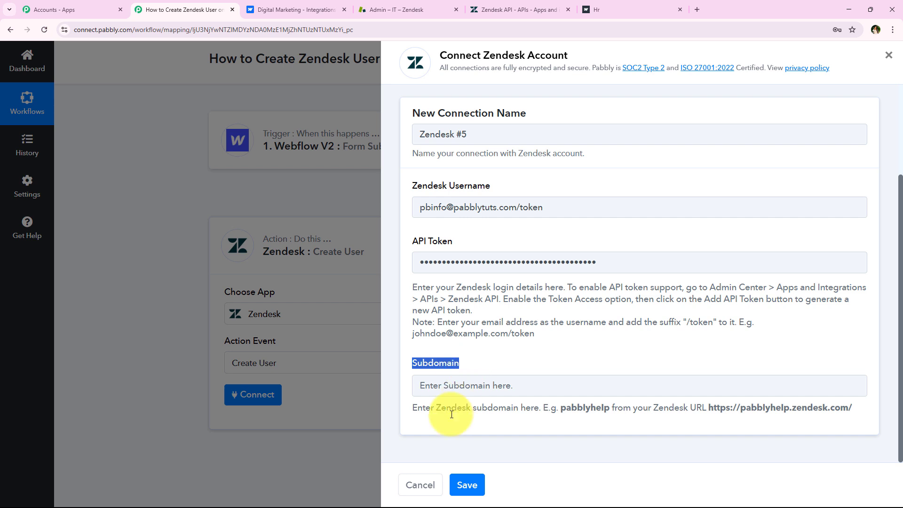
pyautogui.moveTo(417, 412); pyautogui.dragTo(702, 406)
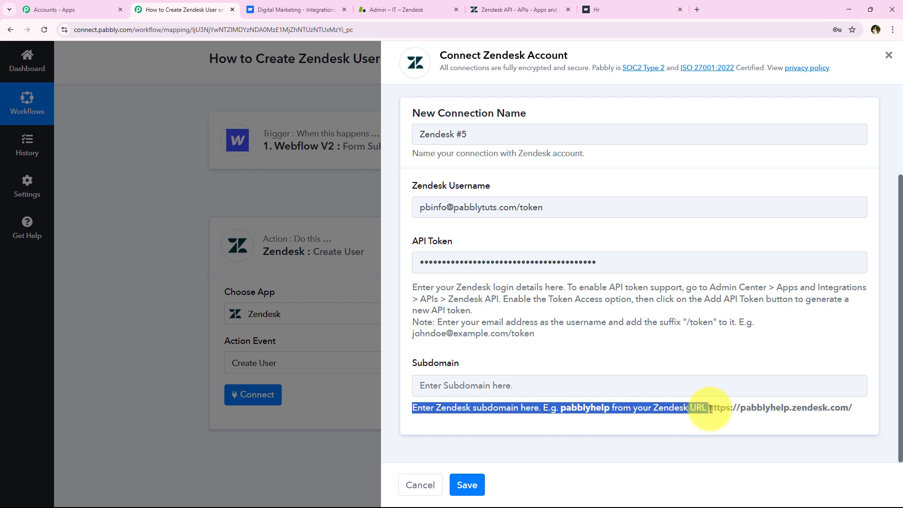
pyautogui.click(752, 399)
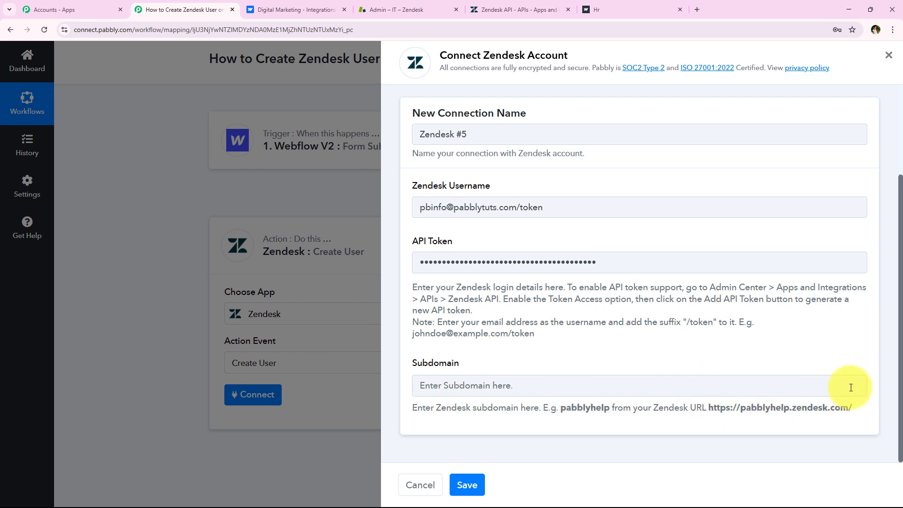
pyautogui.moveTo(789, 409); pyautogui.dragTo(867, 405)
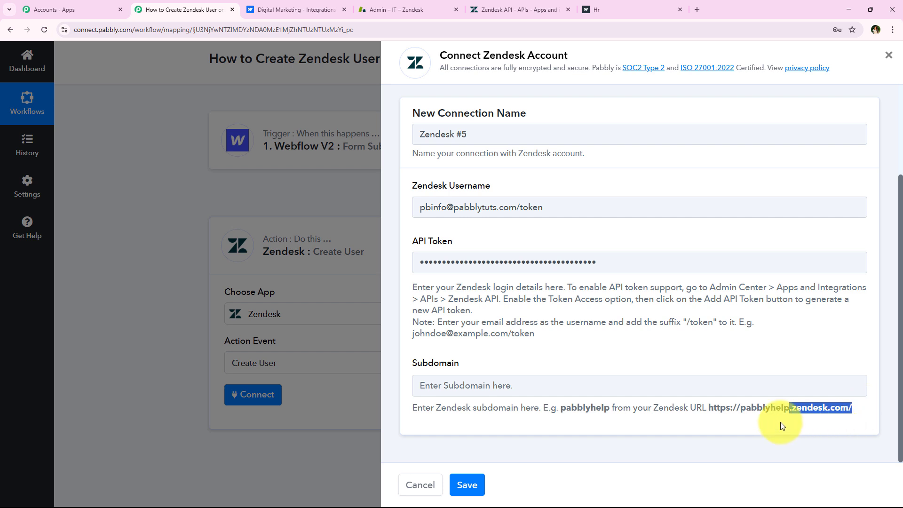
pyautogui.moveTo(713, 408); pyautogui.dragTo(732, 408)
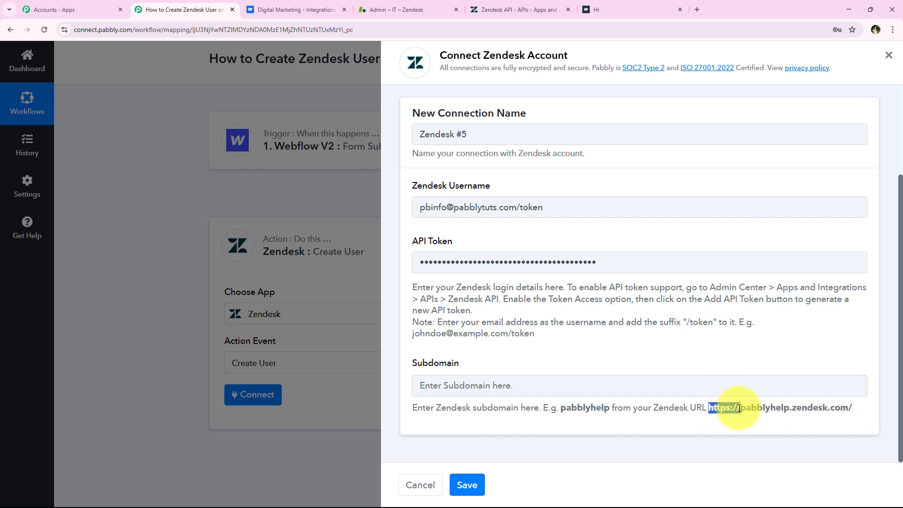
pyautogui.click(768, 409)
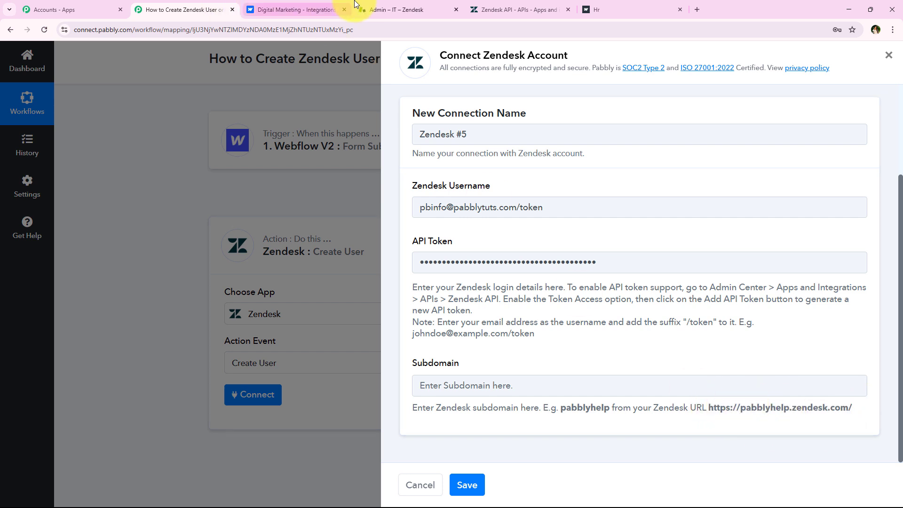
# - Switch to the Zendesk admin overview and copy the subdomain "its7" from the page's web address
pyautogui.click(371, 8)
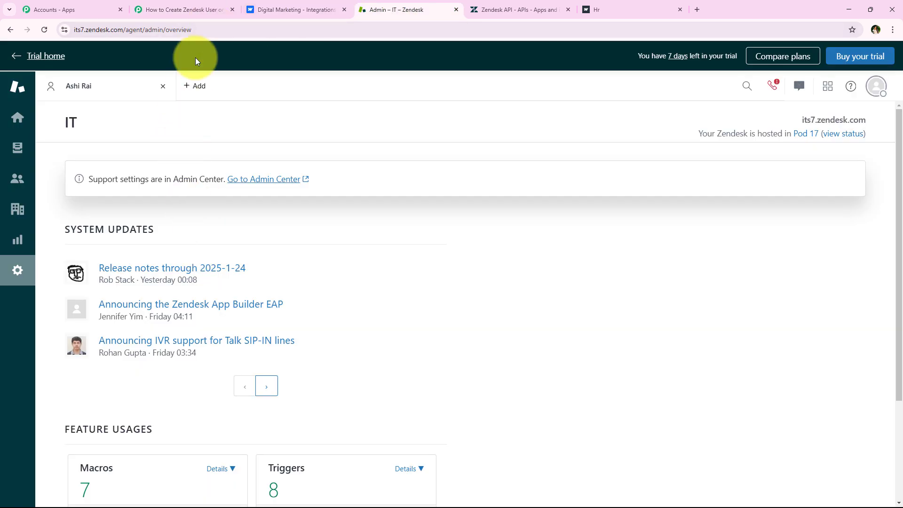
pyautogui.click(301, 10)
pyautogui.click(416, 6)
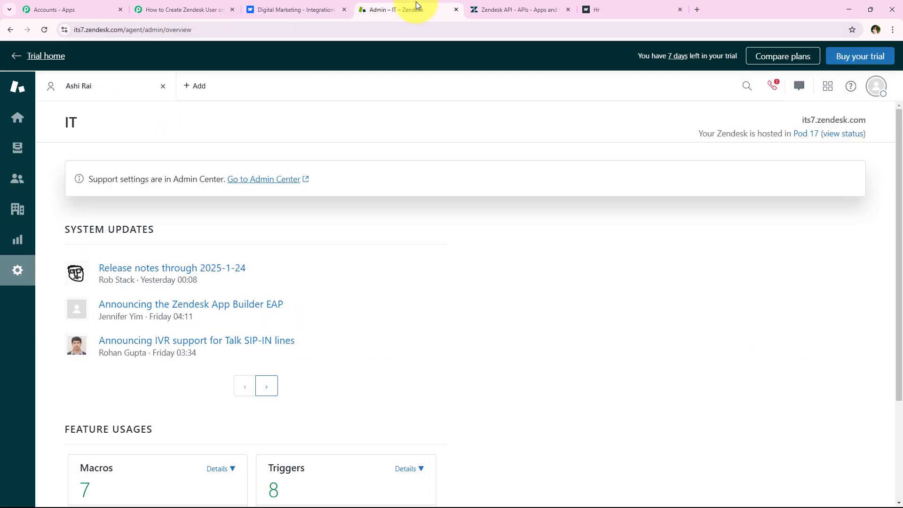
pyautogui.click(226, 31)
pyautogui.click(226, 32)
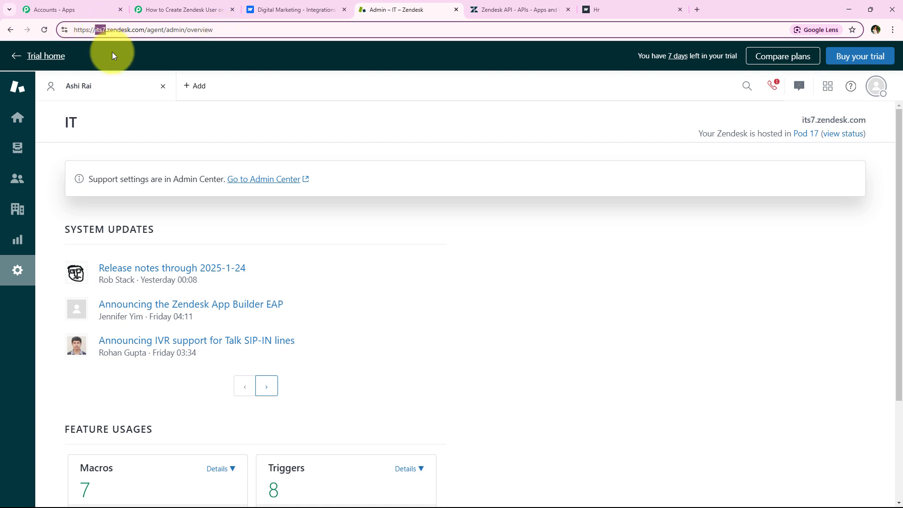
pyautogui.rightClick(98, 28)
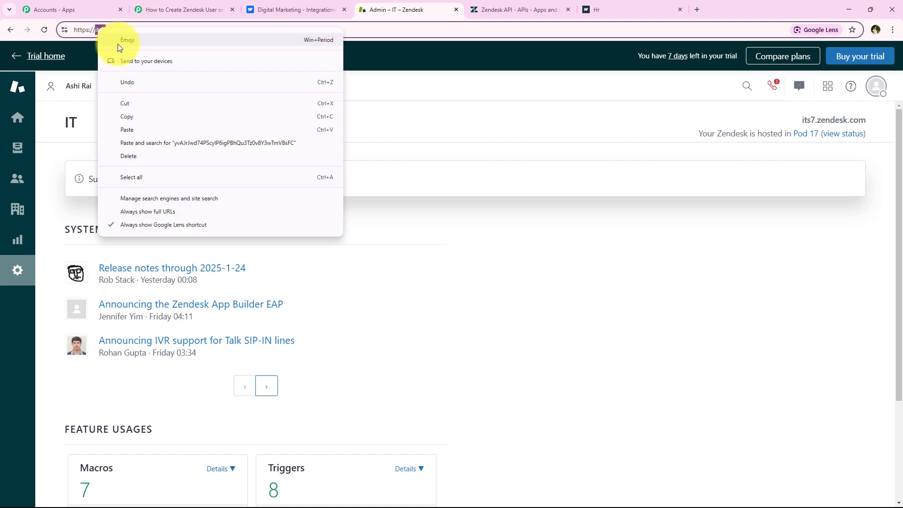
pyautogui.click(131, 117)
# - Return to the Pabbly Connect workflow, paste "its7" as the Zendesk Subdomain and save the connection
pyautogui.click(182, 10)
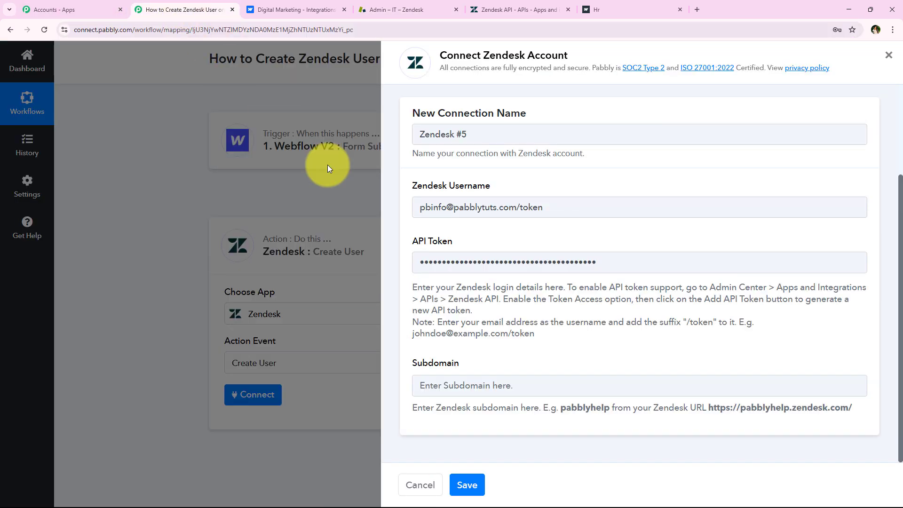
pyautogui.rightClick(469, 386)
pyautogui.click(480, 283)
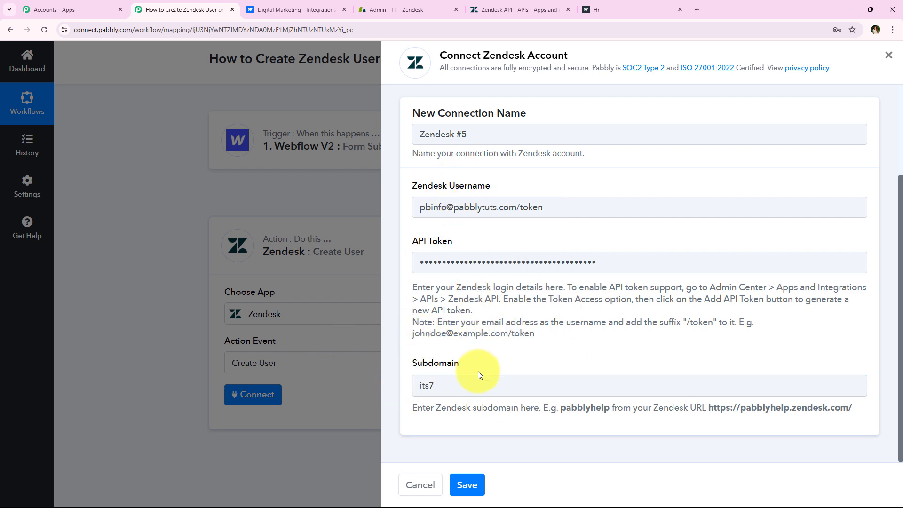
pyautogui.click(467, 485)
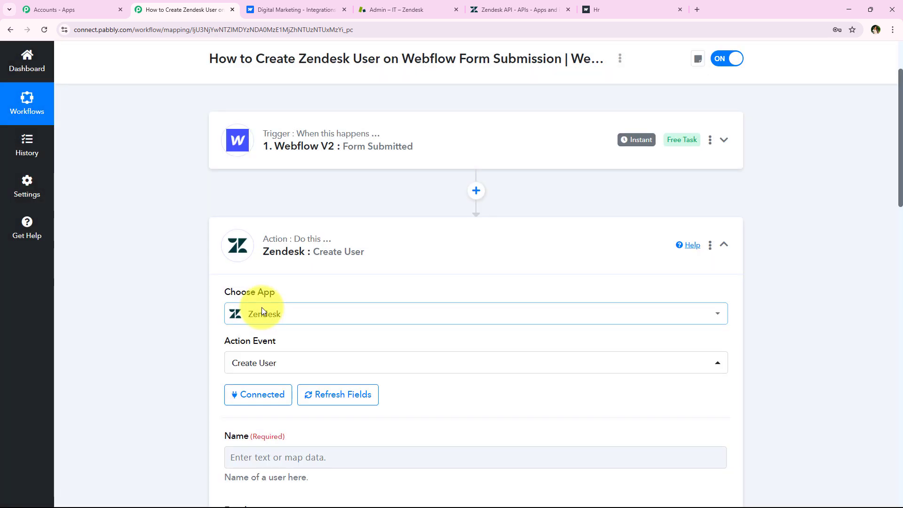
# - Close the Zendesk API settings page and look over the fields of the Zendesk Create User action
pyautogui.scroll(-3, 262, 306)
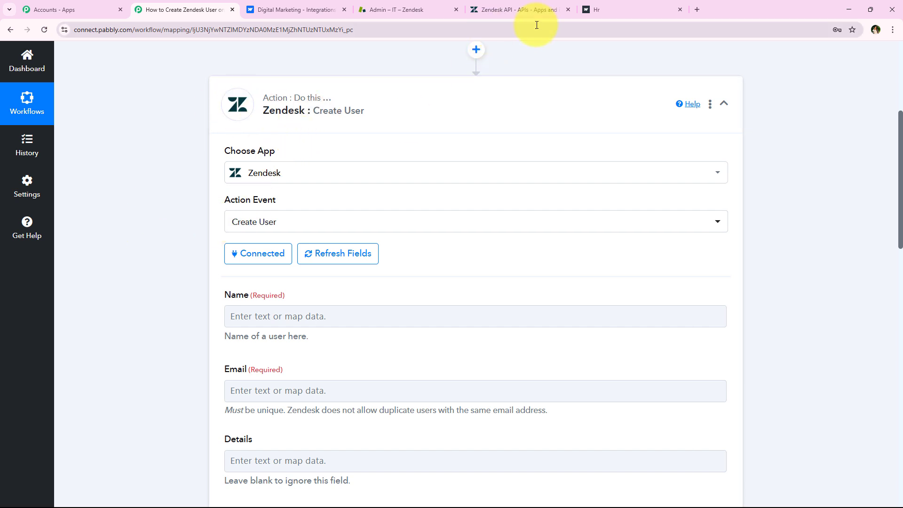
pyautogui.click(569, 11)
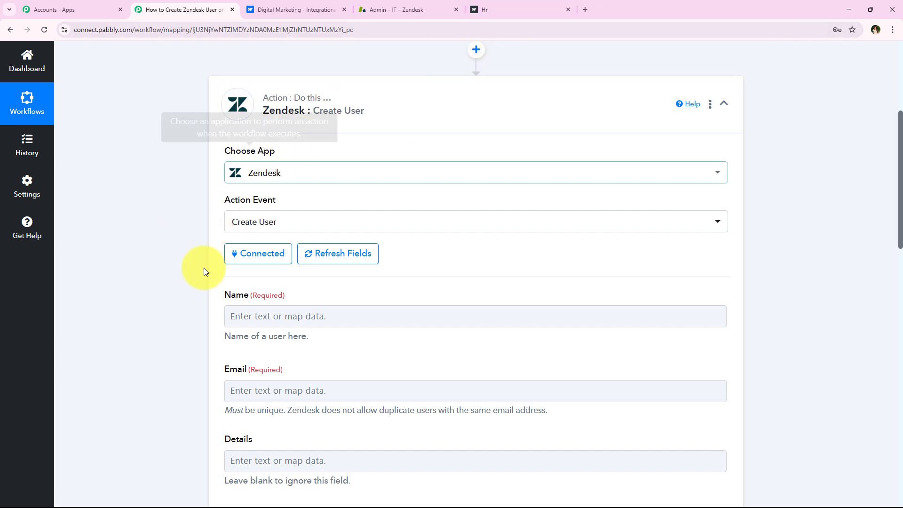
pyautogui.scroll(-1, 198, 272)
pyautogui.scroll(-6, 198, 274)
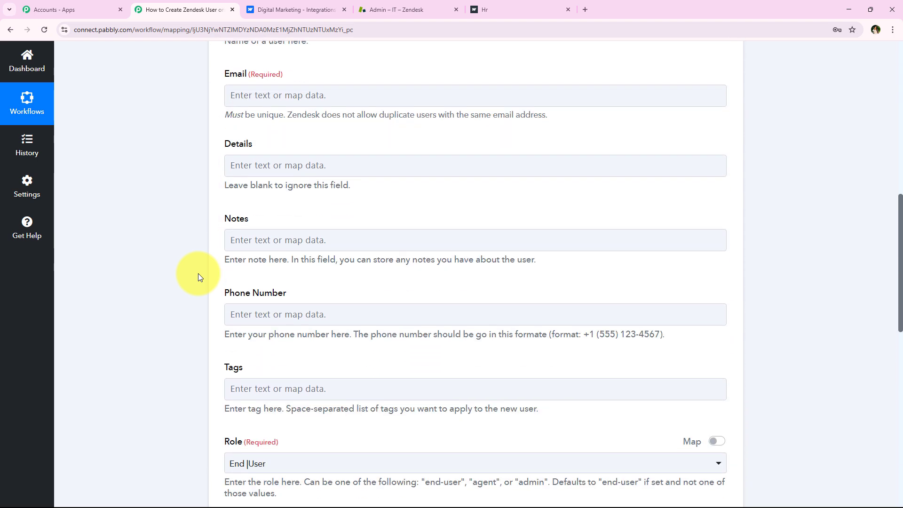
pyautogui.scroll(4, 191, 280)
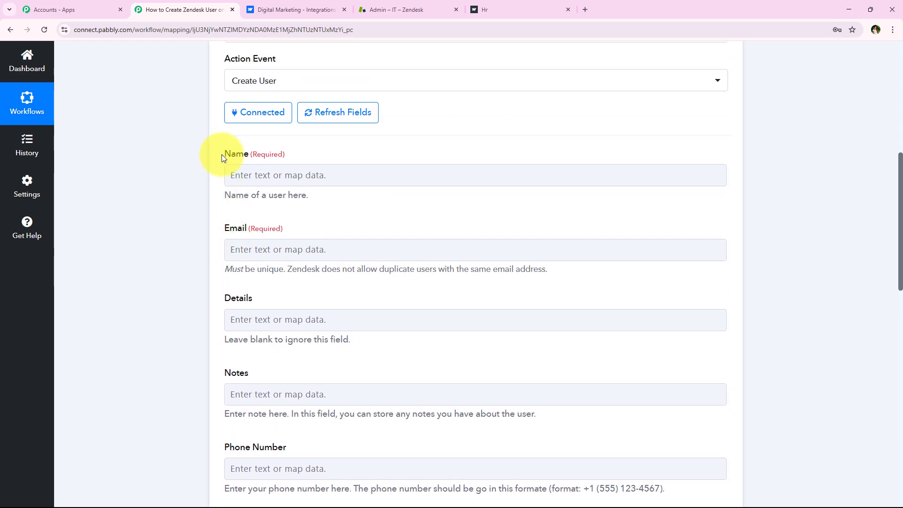
pyautogui.moveTo(221, 158); pyautogui.dragTo(129, 332)
pyautogui.click(129, 332)
pyautogui.scroll(-1, 128, 332)
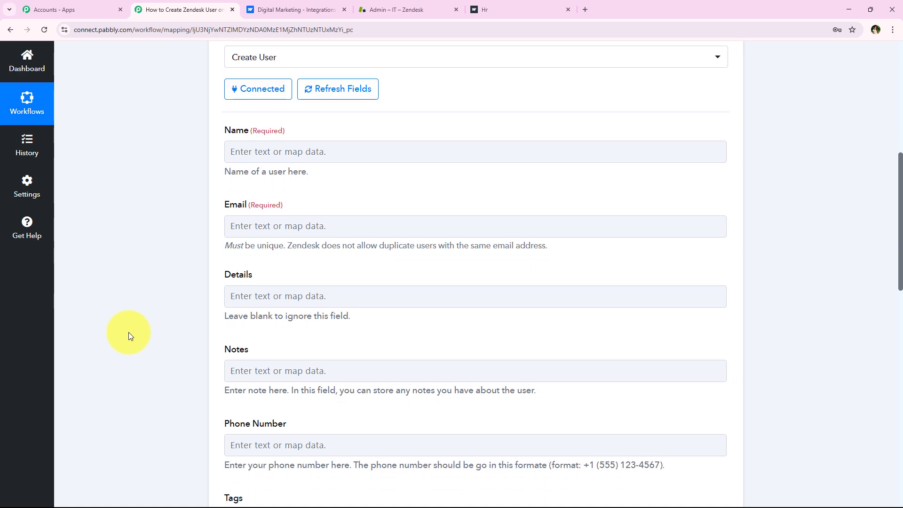
pyautogui.scroll(4, 128, 332)
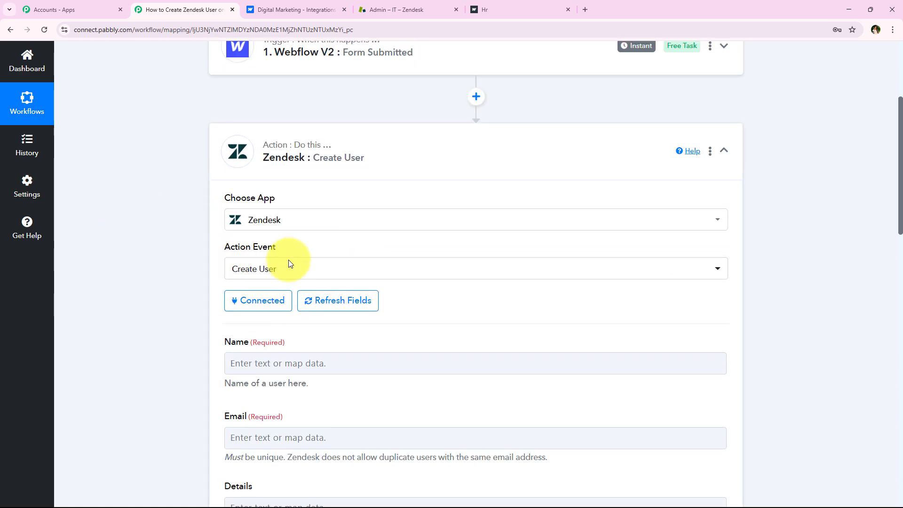
pyautogui.click(376, 7)
pyautogui.click(169, 6)
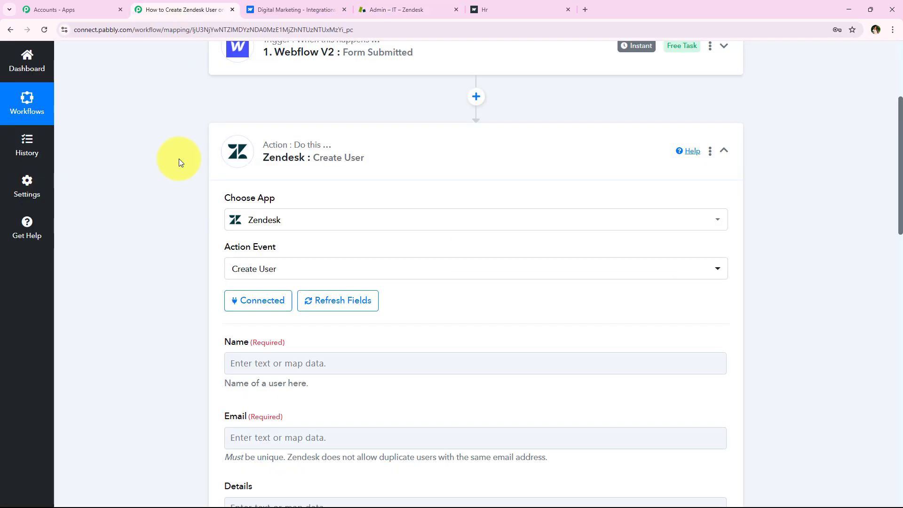
# - Browse the Webflow form submission data available for mapping into the Name field
pyautogui.scroll(-3, 123, 363)
pyautogui.click(238, 225)
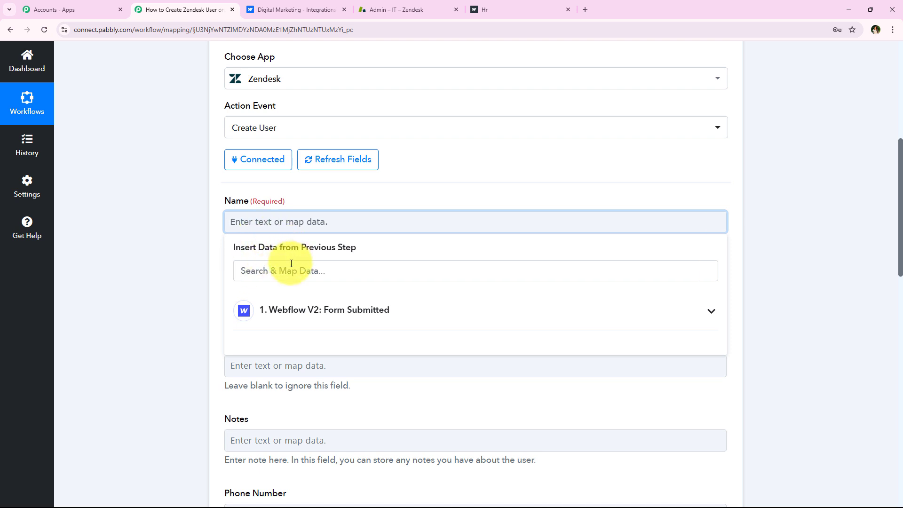
pyautogui.click(287, 314)
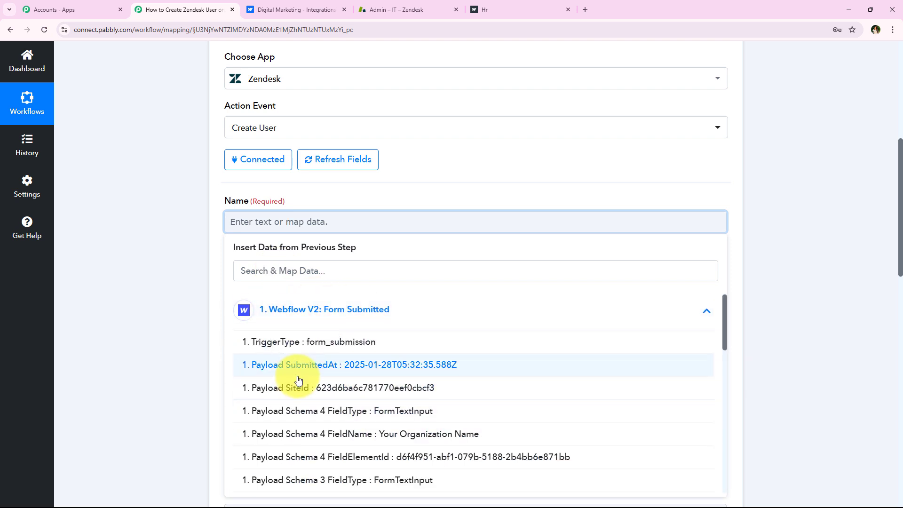
pyautogui.scroll(-15, 298, 380)
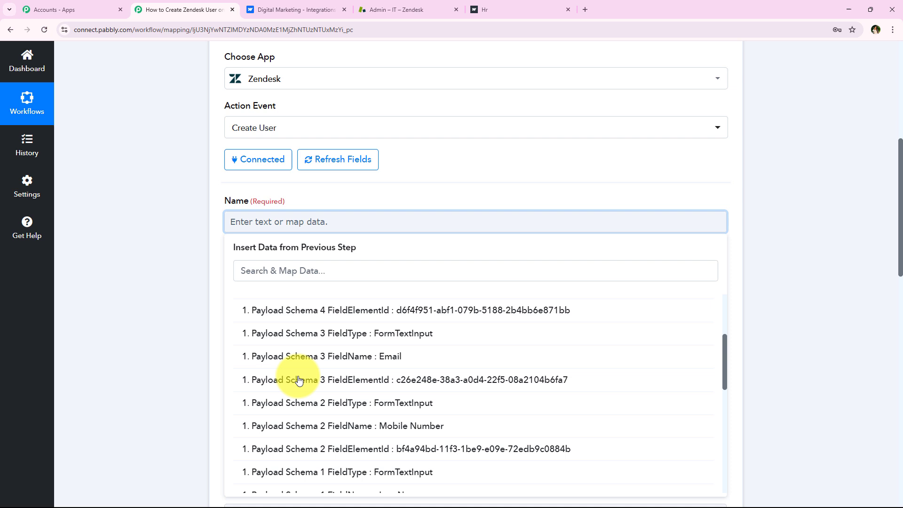
pyautogui.click(217, 321)
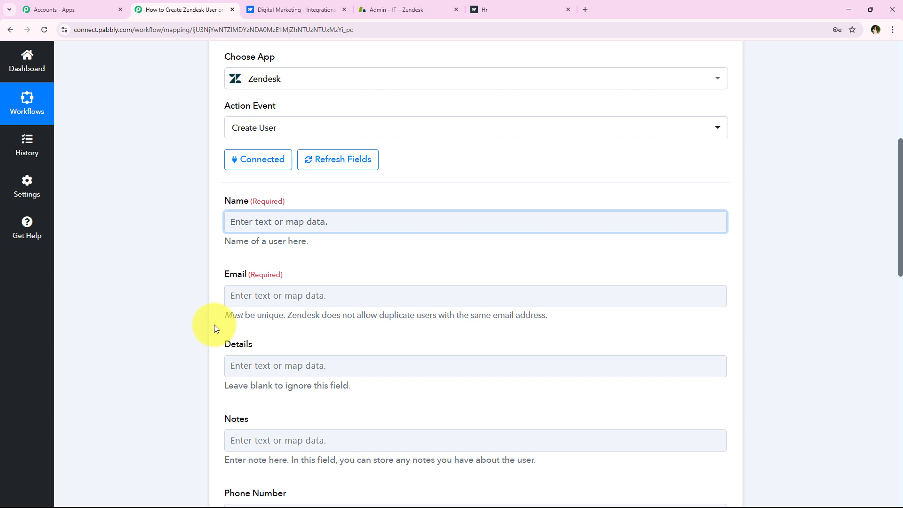
# - Search the mapping data for "na" and map Payload Data First Name and Payload Data Last Name into the Name field
pyautogui.click(242, 222)
pyautogui.click(277, 270)
pyautogui.write('na')
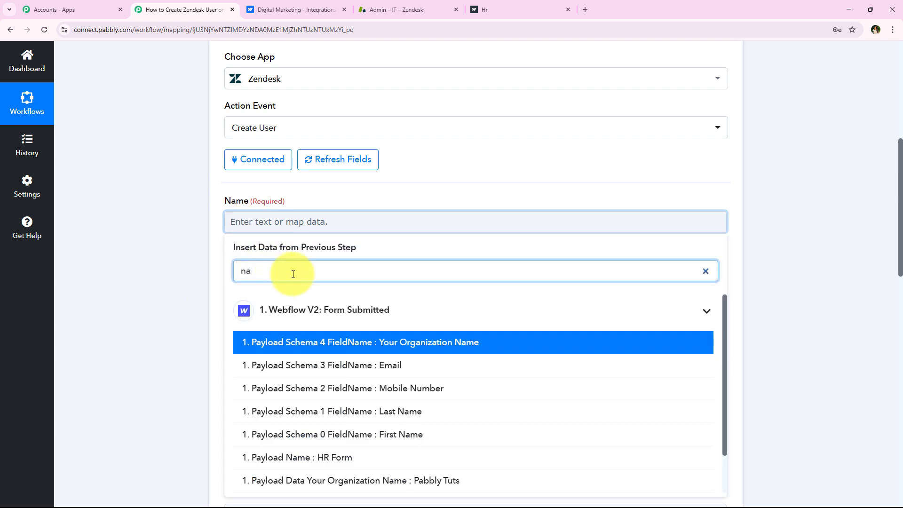
pyautogui.scroll(-1, 306, 282)
pyautogui.scroll(-1, 376, 343)
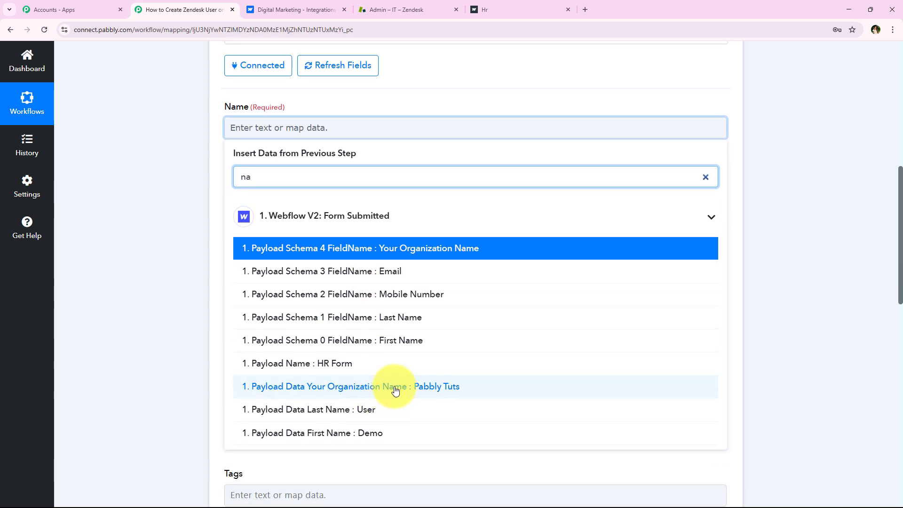
pyautogui.click(407, 429)
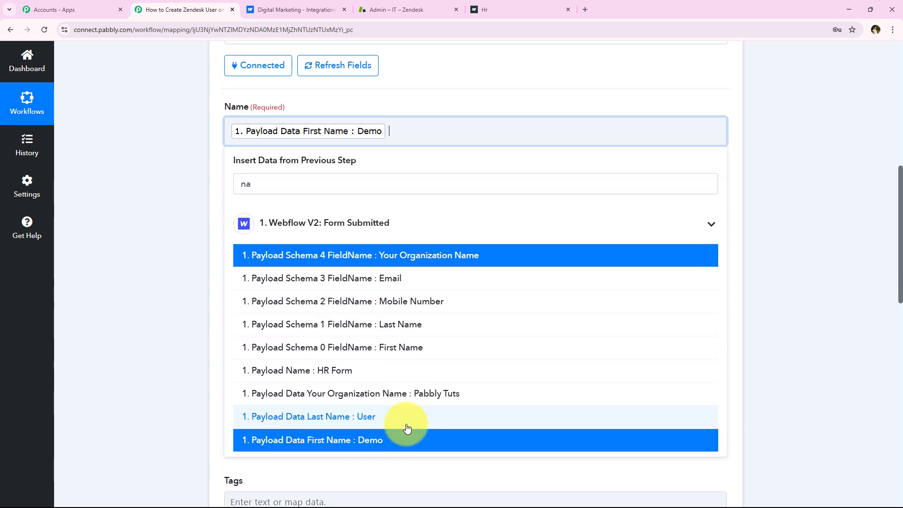
pyautogui.click(407, 418)
pyautogui.click(153, 198)
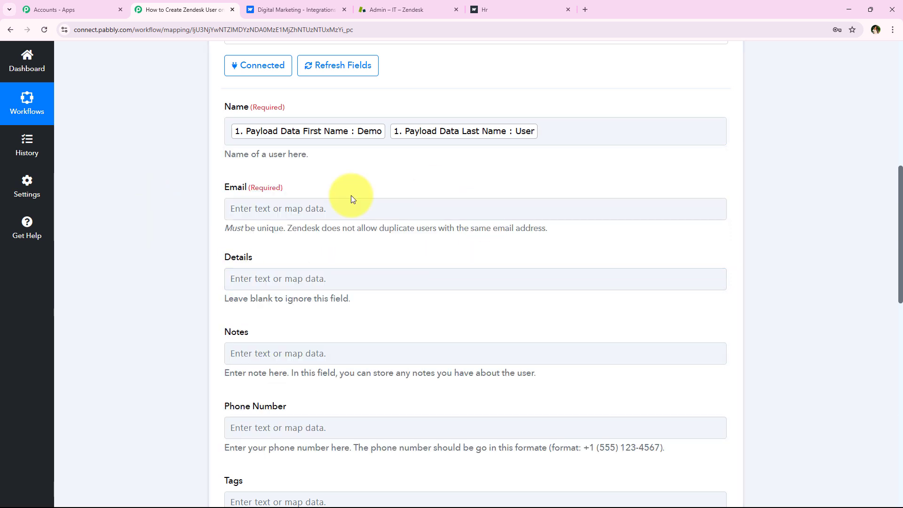
# - Search the mapping data for "@" and map Payload Data Email into the Email field
pyautogui.click(292, 210)
pyautogui.click(298, 261)
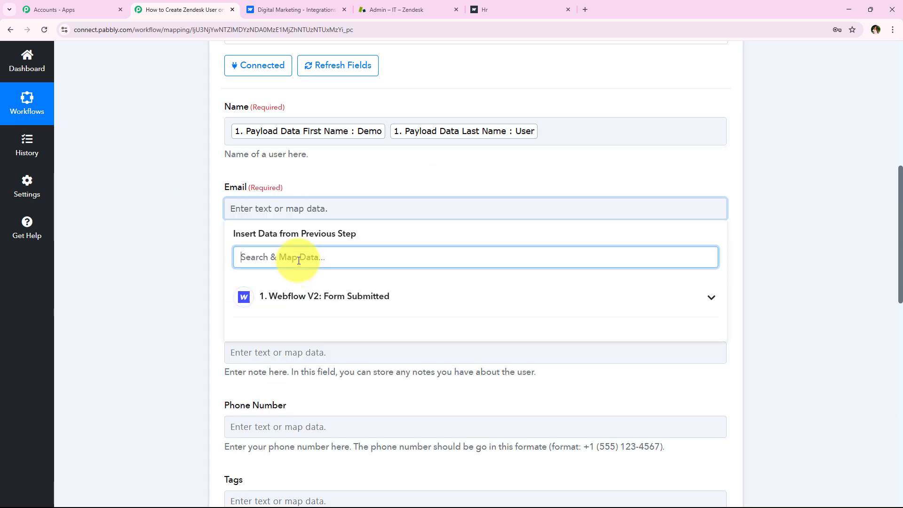
pyautogui.write('@')
pyautogui.click(400, 335)
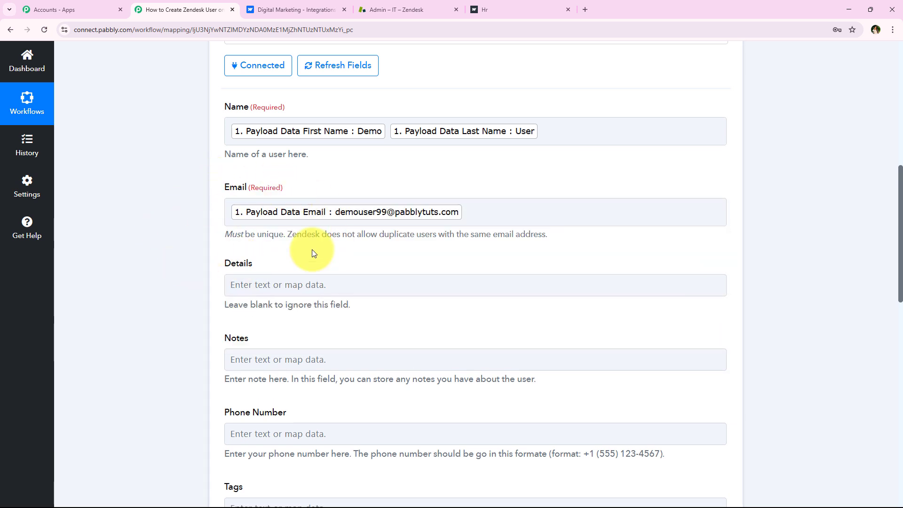
# - Read the uniqueness note under the Email field and examine the Details and Notes fields below it
pyautogui.moveTo(223, 232); pyautogui.dragTo(574, 228)
pyautogui.click(169, 225)
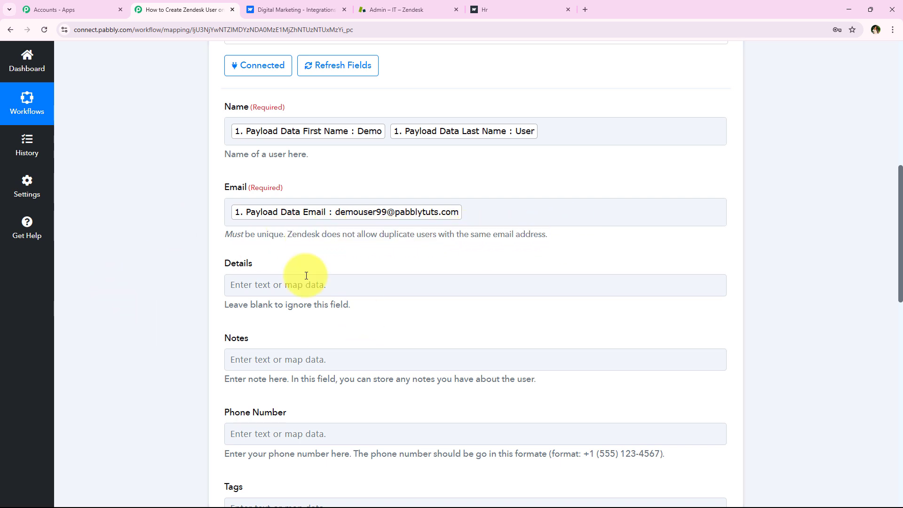
pyautogui.scroll(-1, 182, 273)
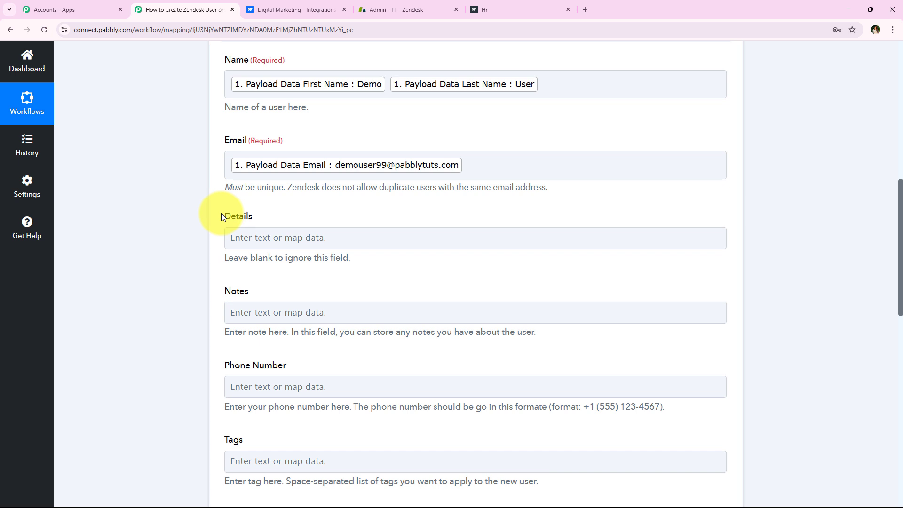
pyautogui.moveTo(221, 214); pyautogui.dragTo(272, 292)
pyautogui.click(277, 284)
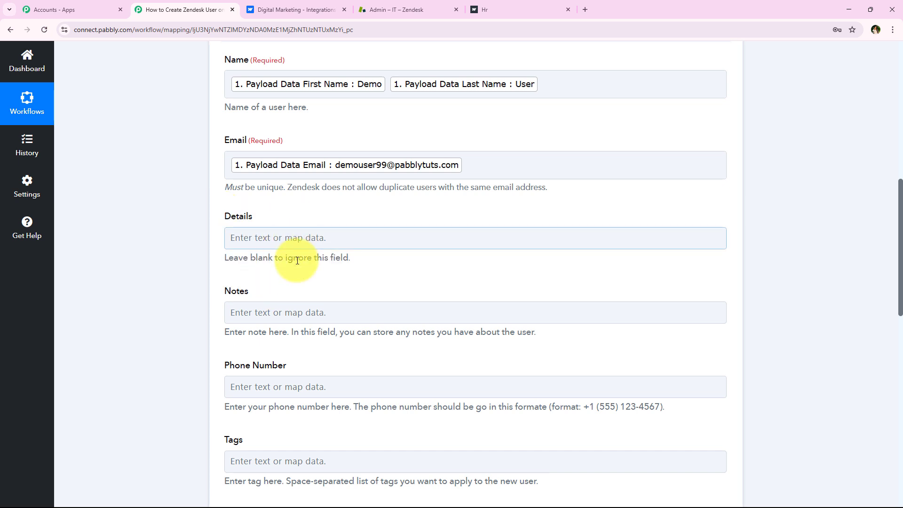
# - Search the mapping data for "+9" and map Payload Data Mobile Number into the Phone Number field
pyautogui.scroll(-1, 307, 287)
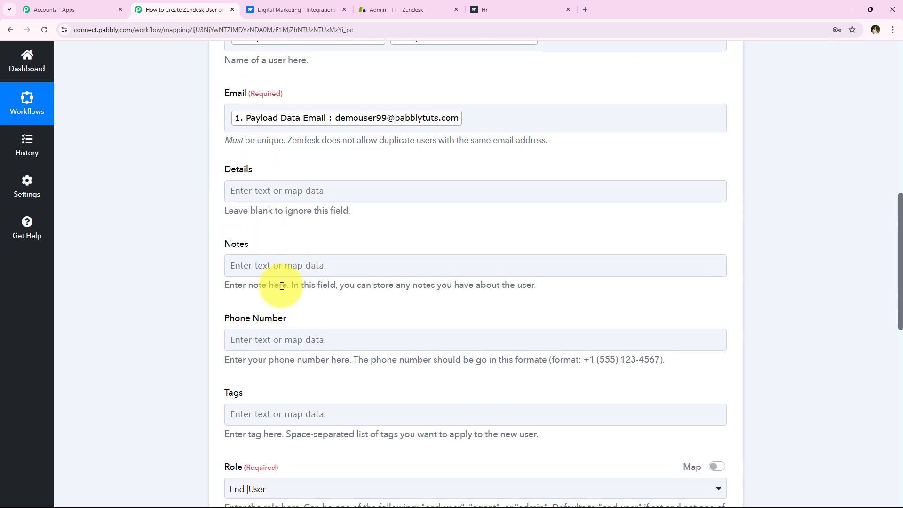
pyautogui.scroll(-1, 292, 296)
pyautogui.scroll(-2, 308, 289)
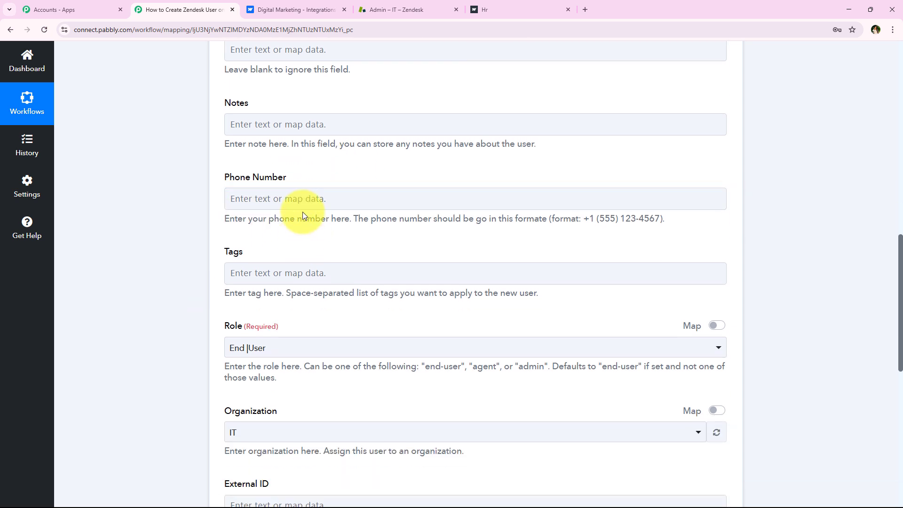
pyautogui.click(302, 207)
pyautogui.write('+9')
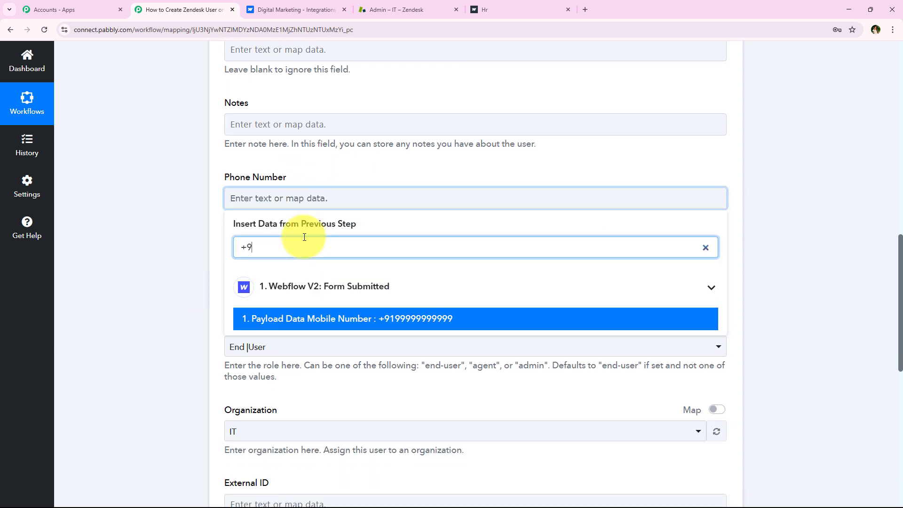
pyautogui.click(343, 318)
pyautogui.click(131, 242)
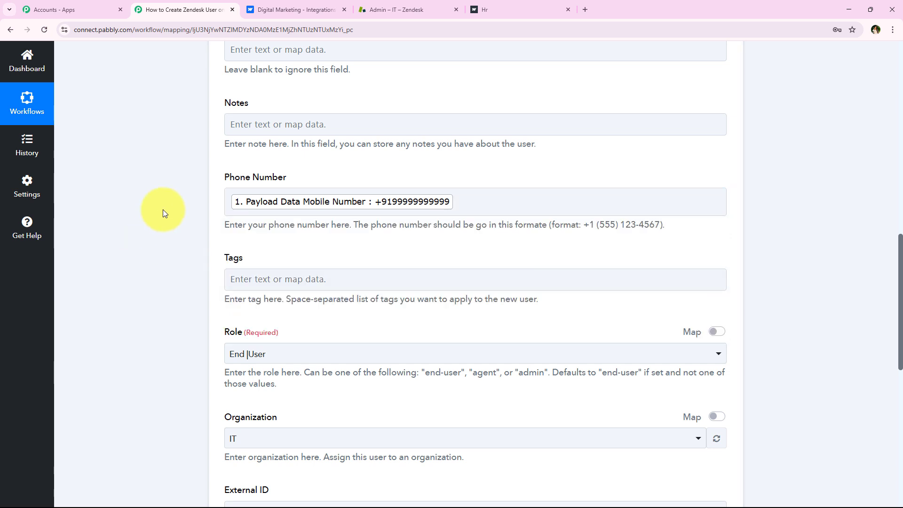
# - Review the Tags, Role, Organization, External ID and Verified fields, including the available organization choices
pyautogui.scroll(-1, 166, 239)
pyautogui.moveTo(223, 204); pyautogui.dragTo(195, 357)
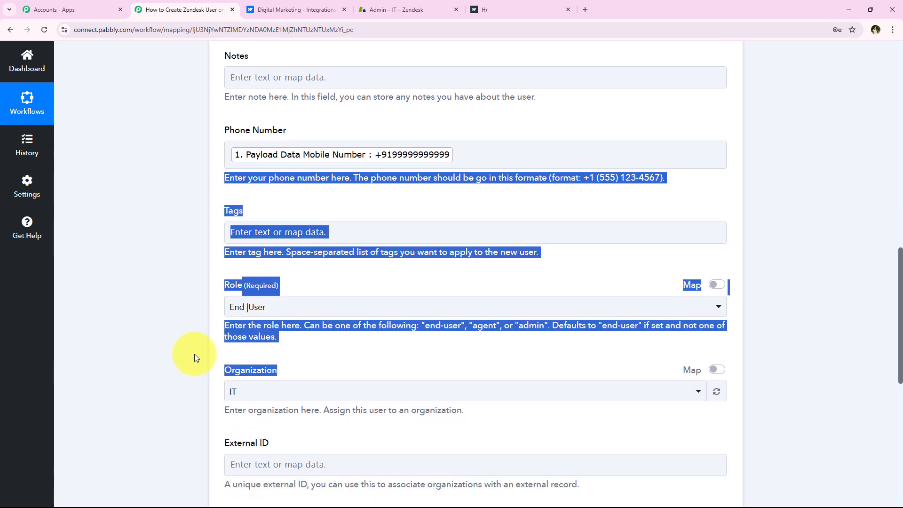
pyautogui.click(174, 329)
pyautogui.scroll(-3, 175, 330)
pyautogui.scroll(1, 187, 285)
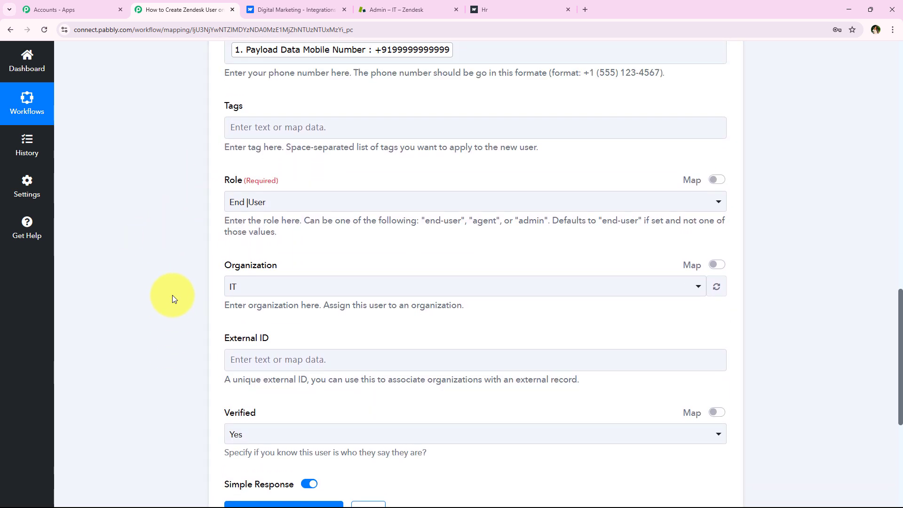
pyautogui.click(240, 214)
pyautogui.click(185, 182)
pyautogui.scroll(-3, 181, 197)
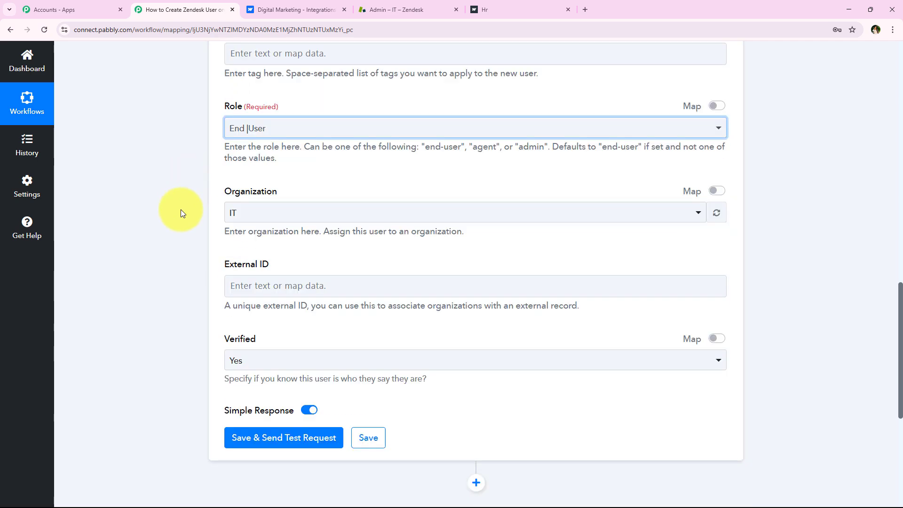
pyautogui.scroll(3, 156, 280)
pyautogui.scroll(-1, 156, 279)
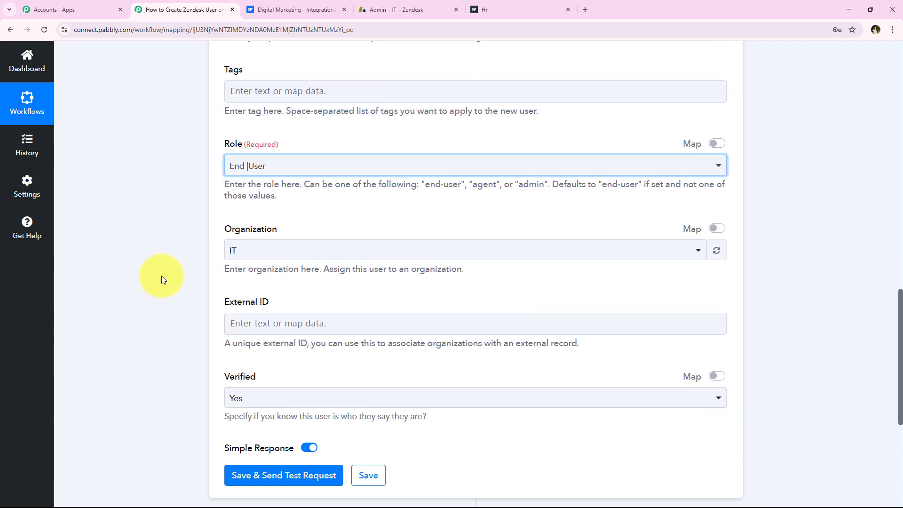
pyautogui.click(227, 249)
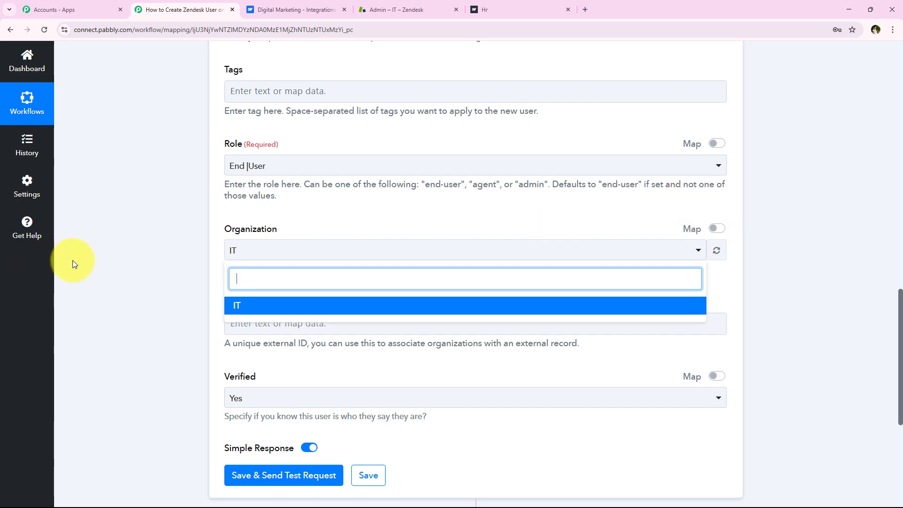
pyautogui.click(219, 151)
pyautogui.scroll(4, 182, 281)
pyautogui.scroll(-4, 188, 278)
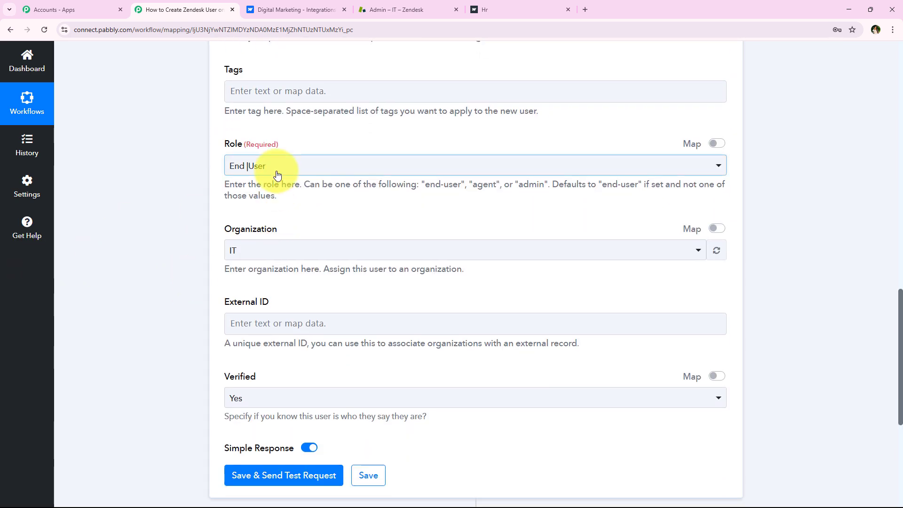
# - Select End User as the Role, save the Create User action and send a test request
pyautogui.click(277, 170)
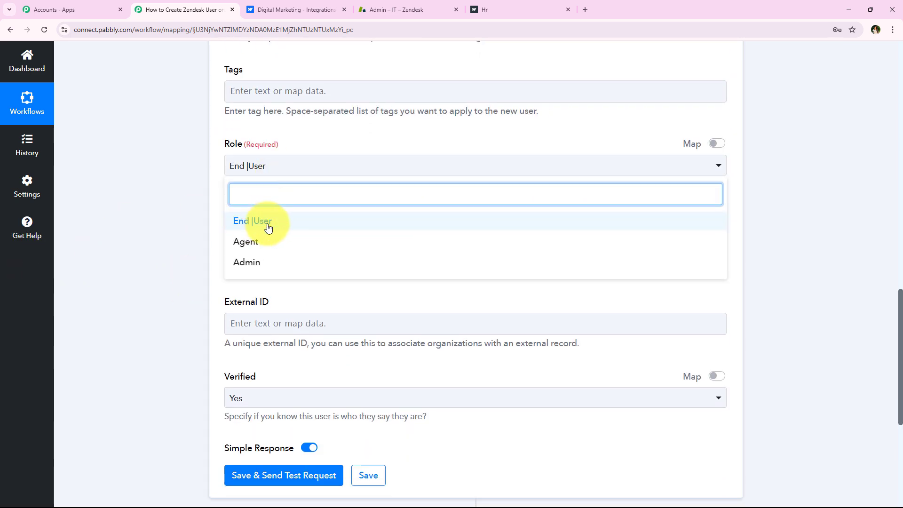
pyautogui.click(267, 224)
pyautogui.scroll(-5, 182, 275)
pyautogui.click(272, 242)
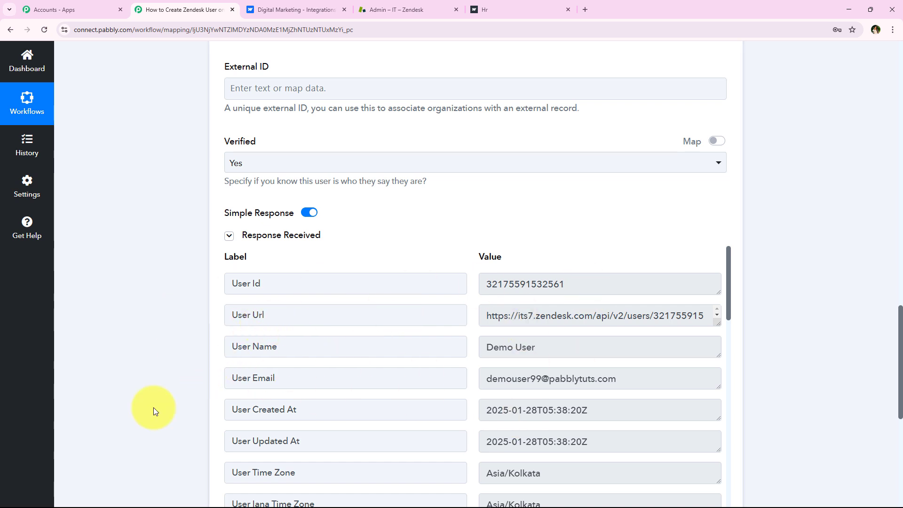
# - Check the User Name and User Email values in the test response and collapse the Zendesk Create User action
pyautogui.click(562, 354)
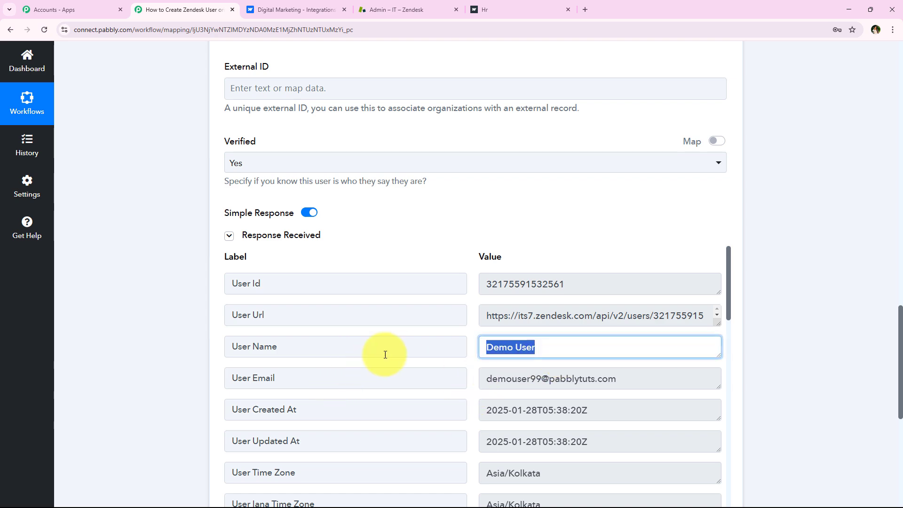
pyautogui.click(631, 377)
pyautogui.scroll(15, 161, 272)
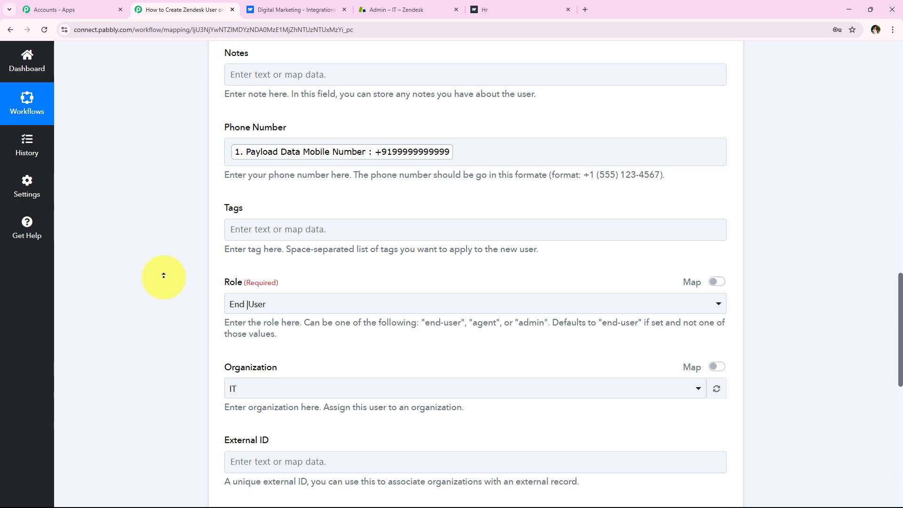
pyautogui.click(379, 332)
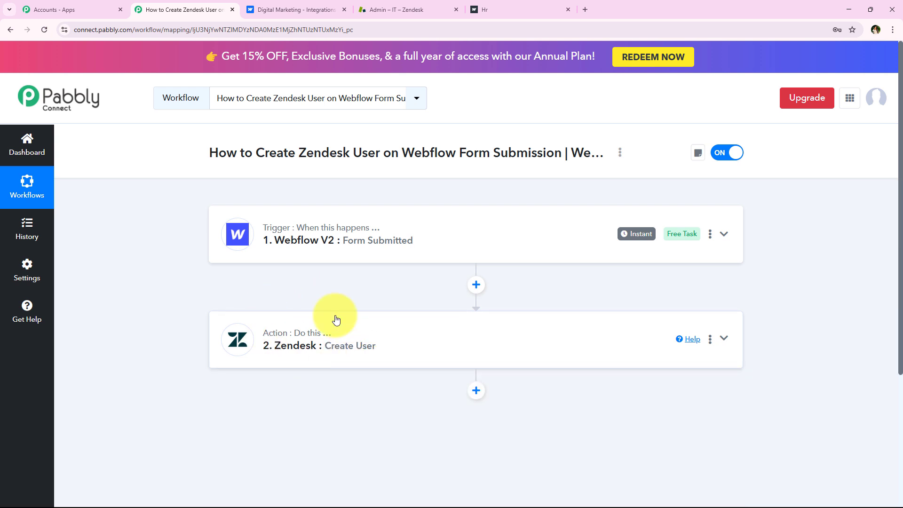
# - Switch to Zendesk and open the customer list to check for the user created by the test request
pyautogui.click(376, 5)
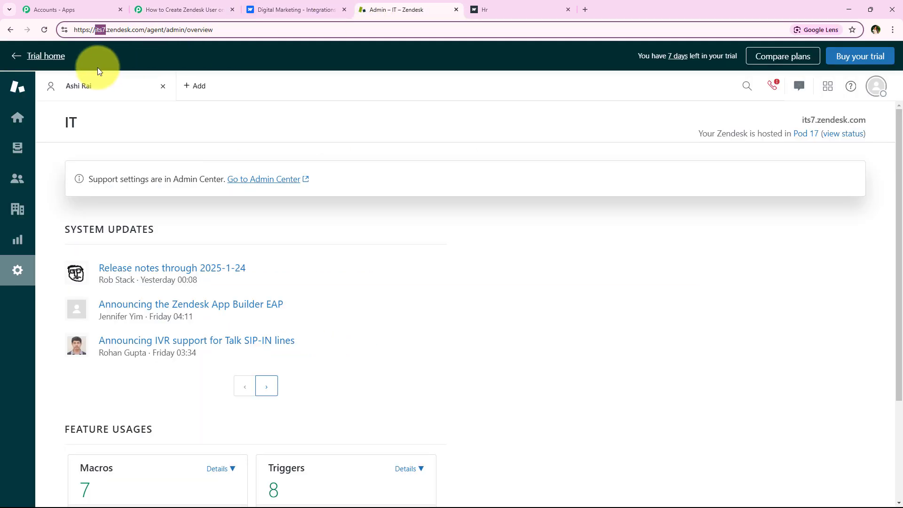
pyautogui.click(242, 120)
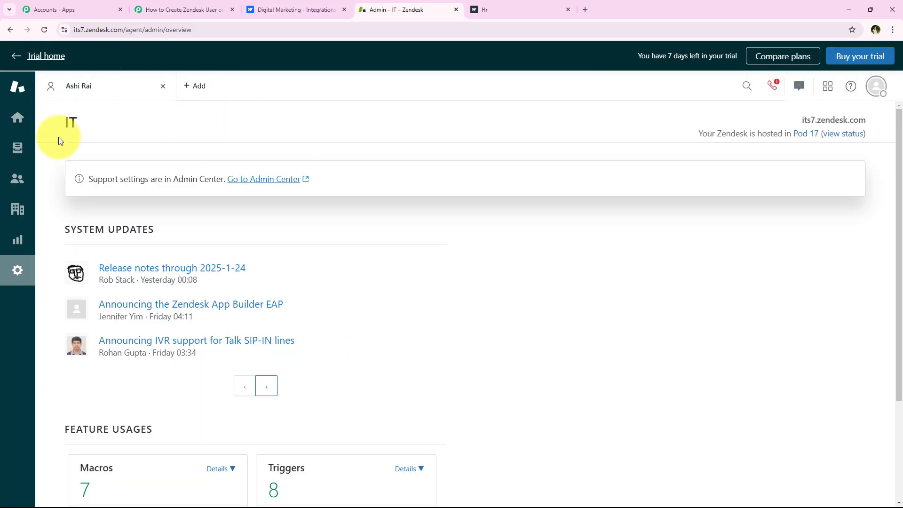
pyautogui.click(15, 177)
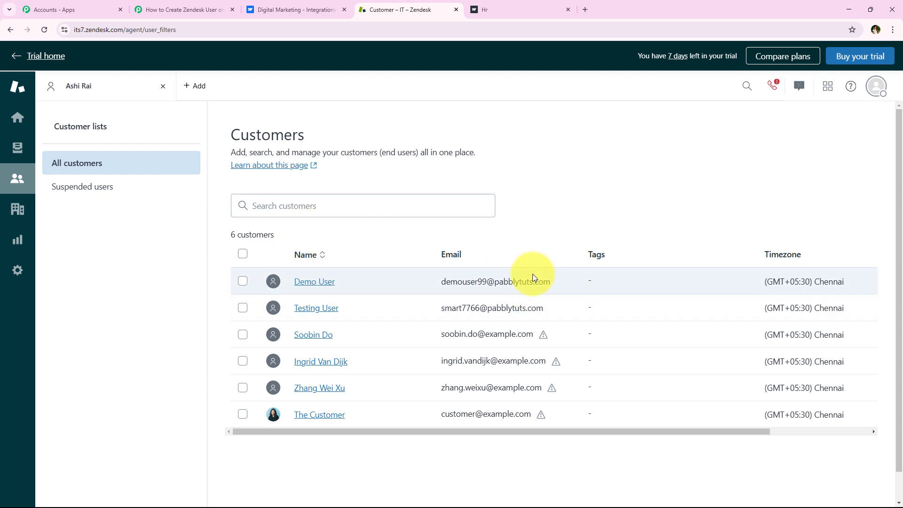
# - Switch to the Webflow HR form, reload it, fill in the saved test contact details with organization "Pabbly", and submit it
pyautogui.click(219, 10)
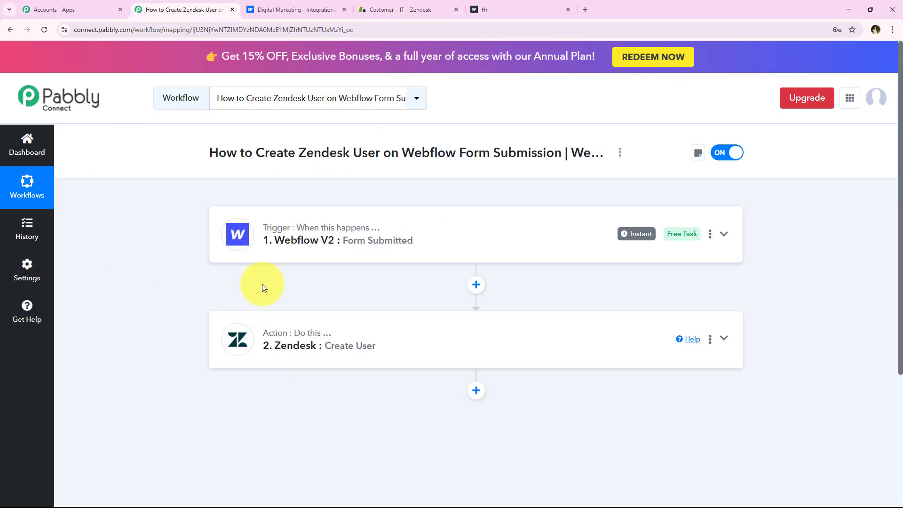
pyautogui.click(508, 9)
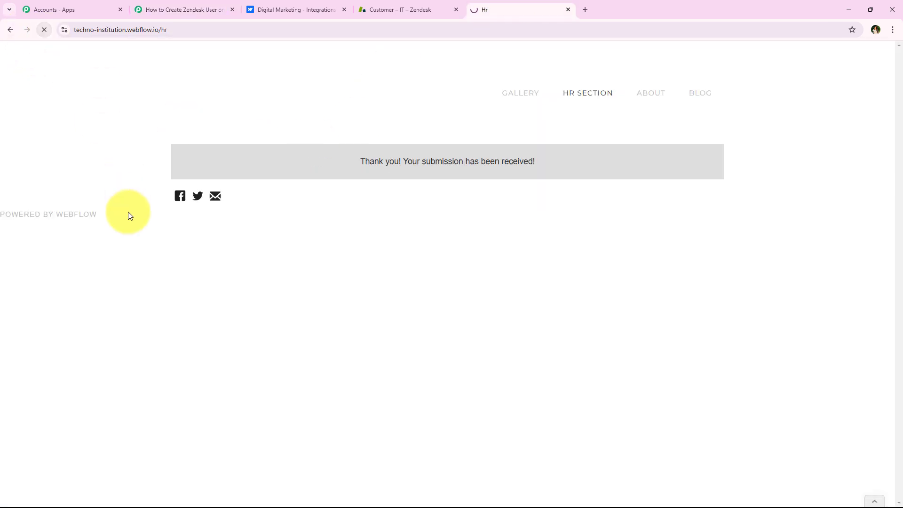
pyautogui.click(238, 175)
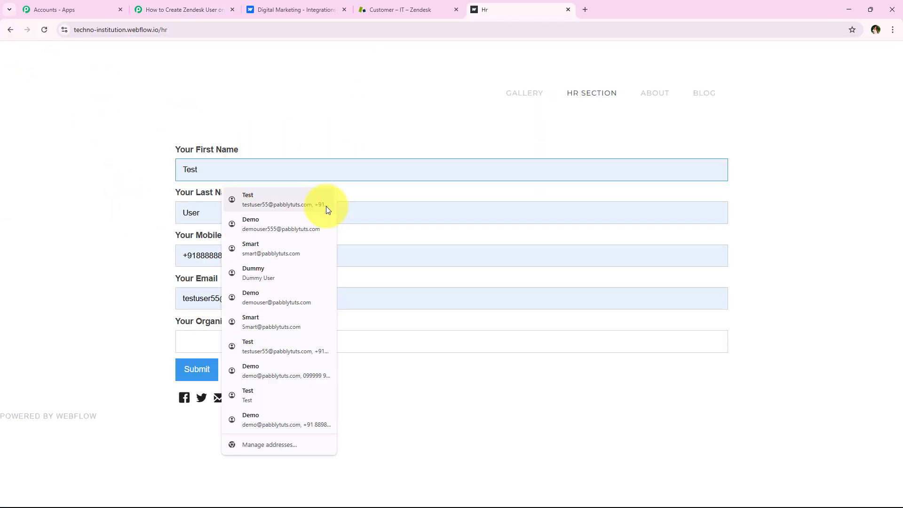
pyautogui.click(326, 206)
pyautogui.click(244, 335)
pyautogui.write('Pabbly')
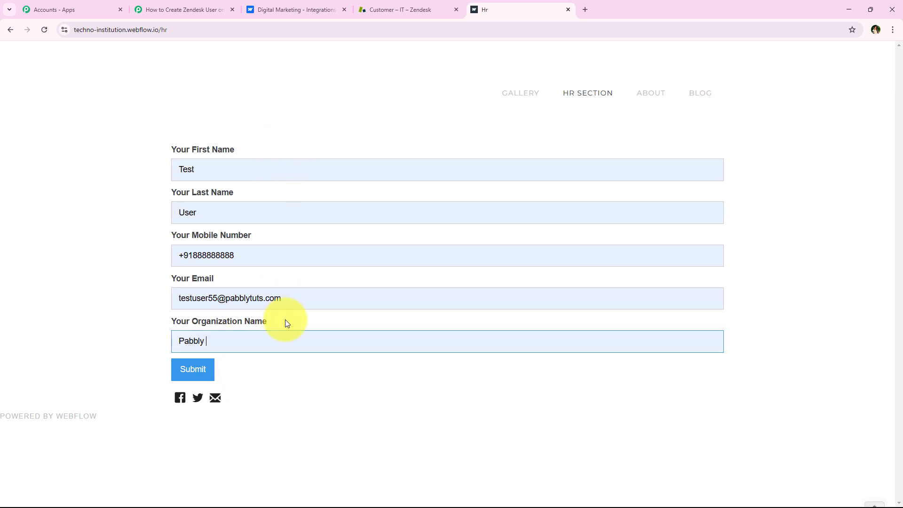
pyautogui.click(202, 379)
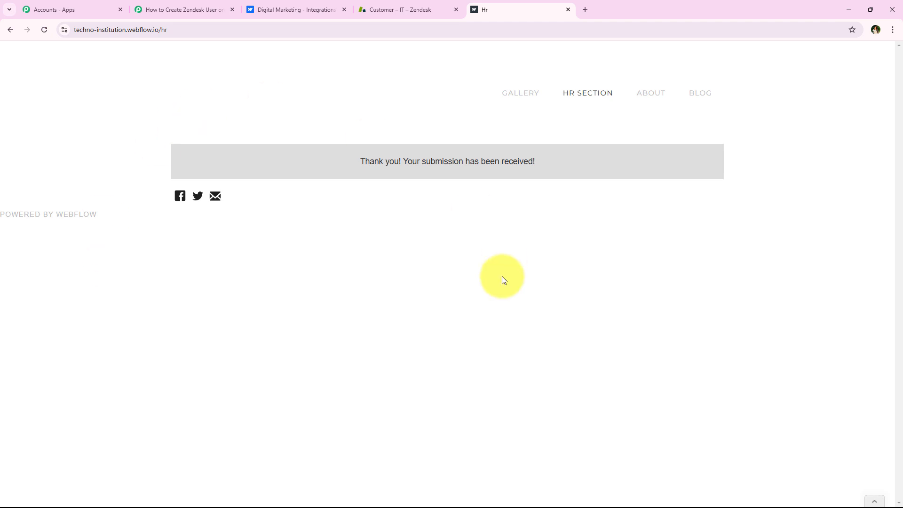
# - Return to Zendesk, reload the customer list and compare its newest entry with the Webflow form submission
pyautogui.click(387, 4)
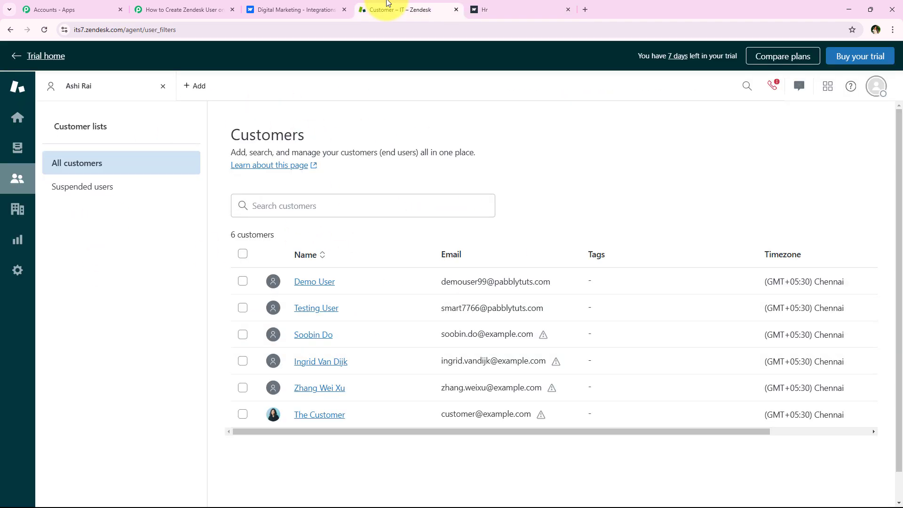
pyautogui.click(45, 29)
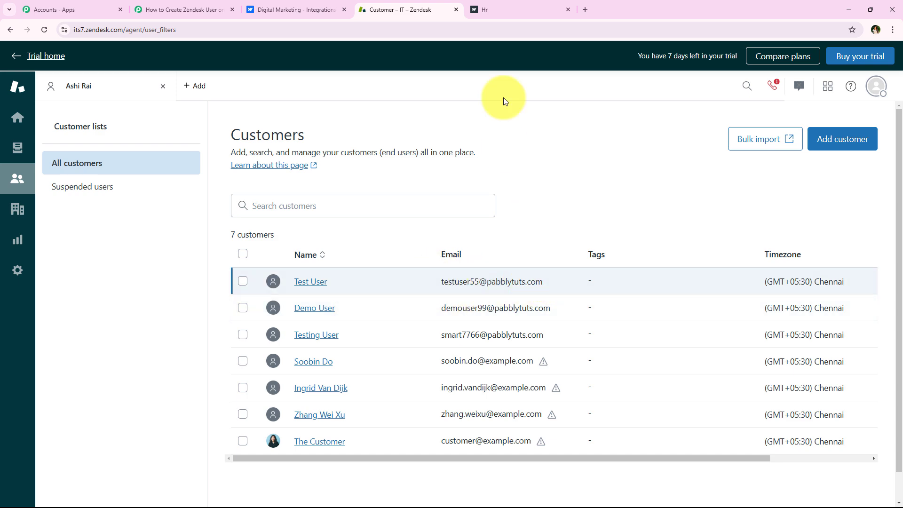
pyautogui.click(531, 9)
pyautogui.click(384, 5)
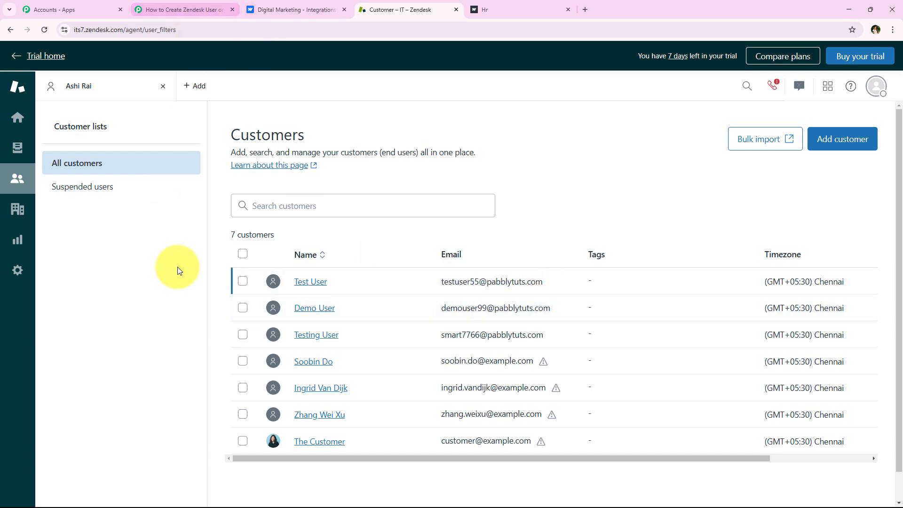
# - Switch back to the Pabbly Connect workflow, expand the Webflow V2 Form Submitted trigger and collapse it again
pyautogui.click(223, 5)
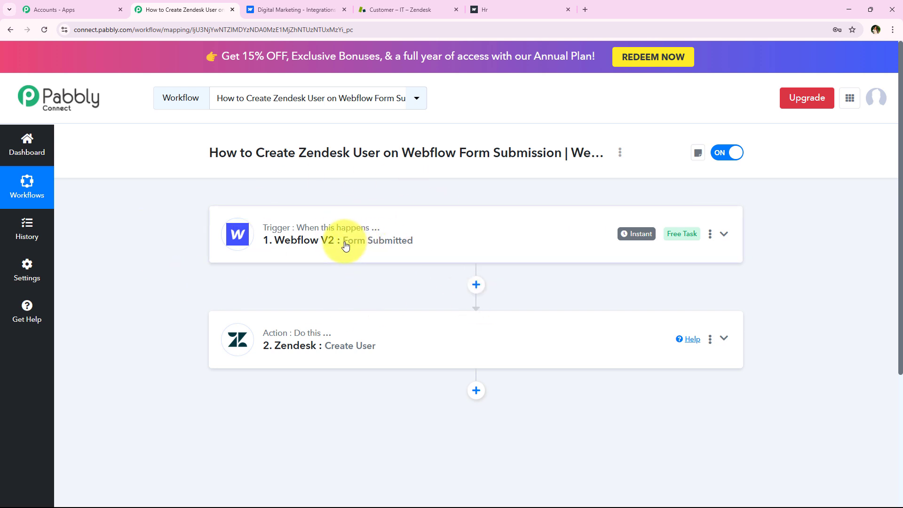
pyautogui.moveTo(346, 244); pyautogui.dragTo(271, 244)
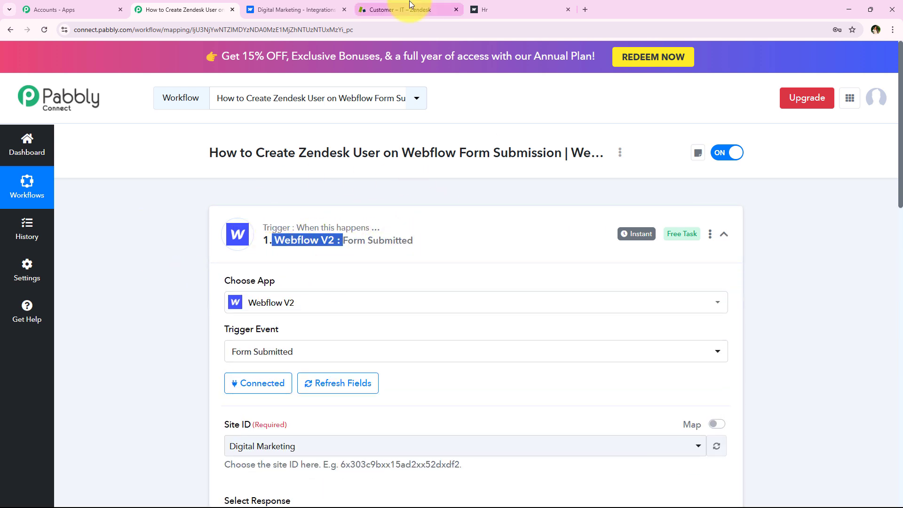
pyautogui.click(343, 246)
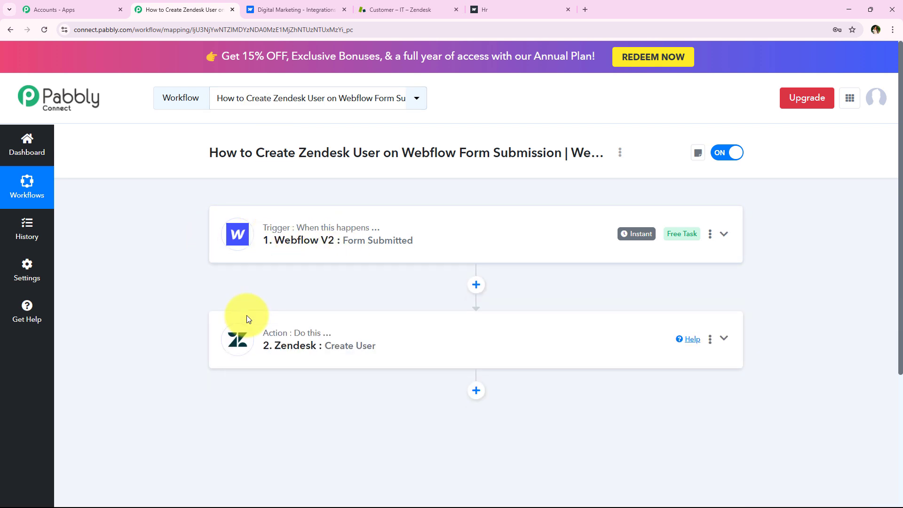